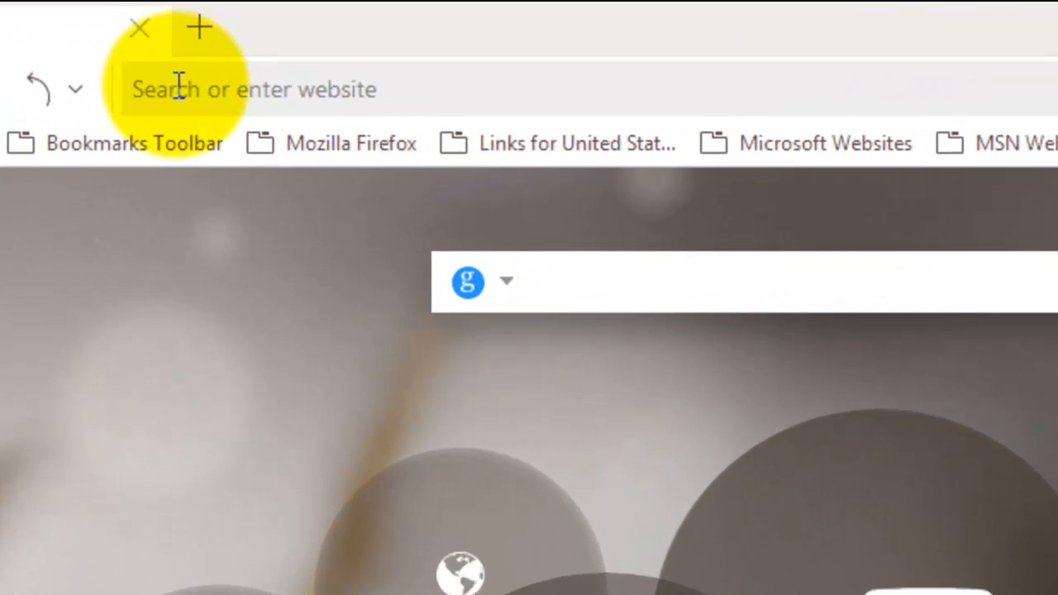
Step: Enter gmail.com in the UC Browser address bar to load Gmail
click(178, 86)
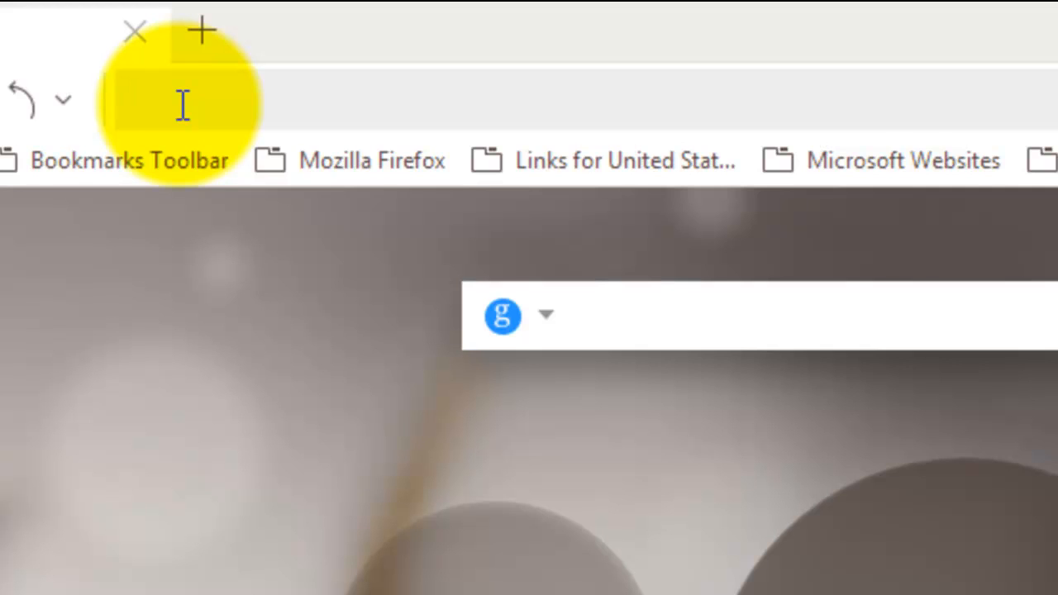
text(gma)
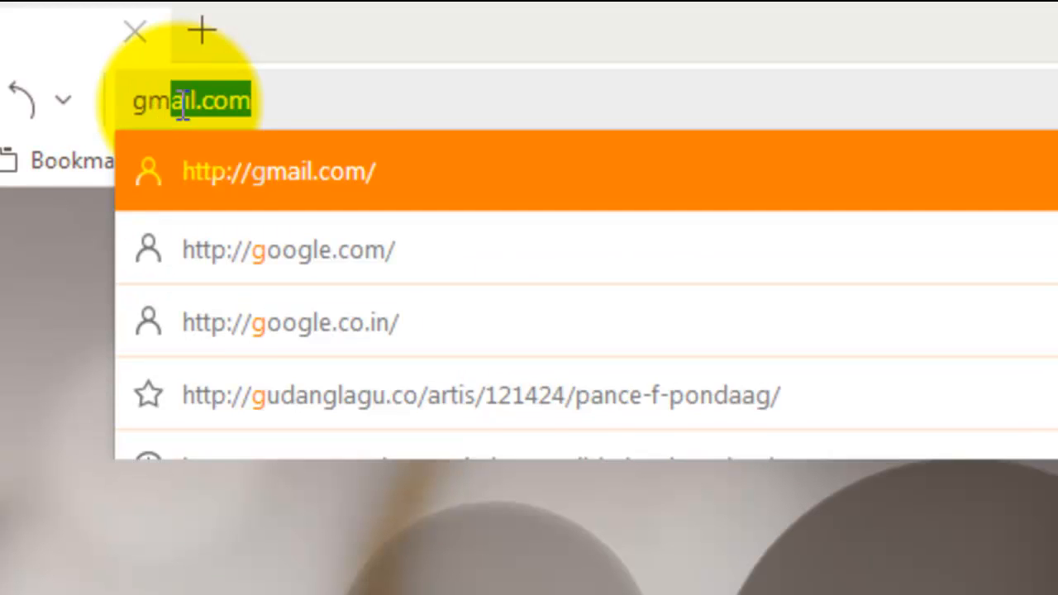
text(il)
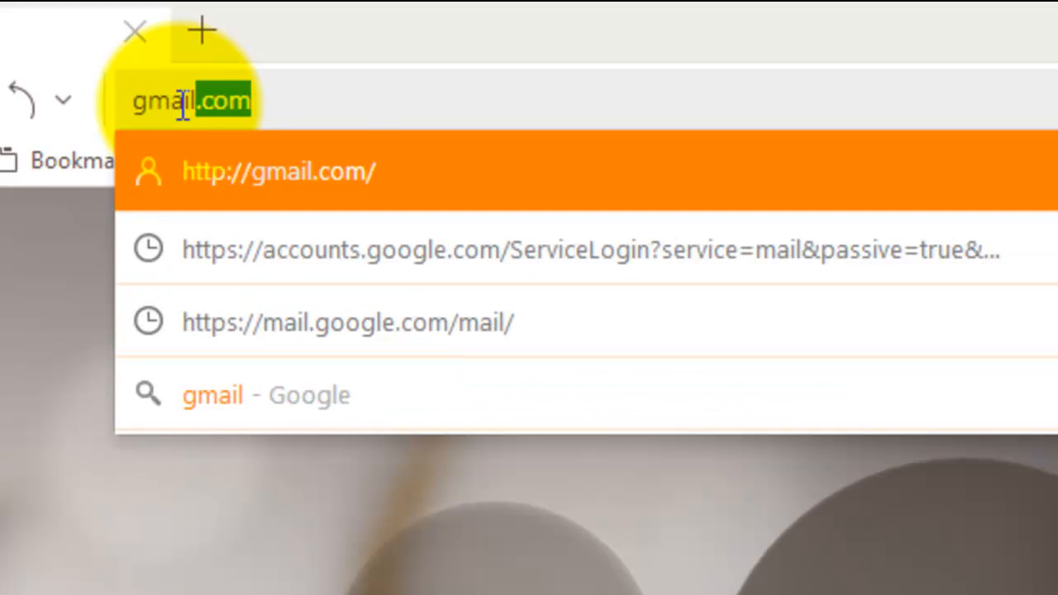
text(.com)
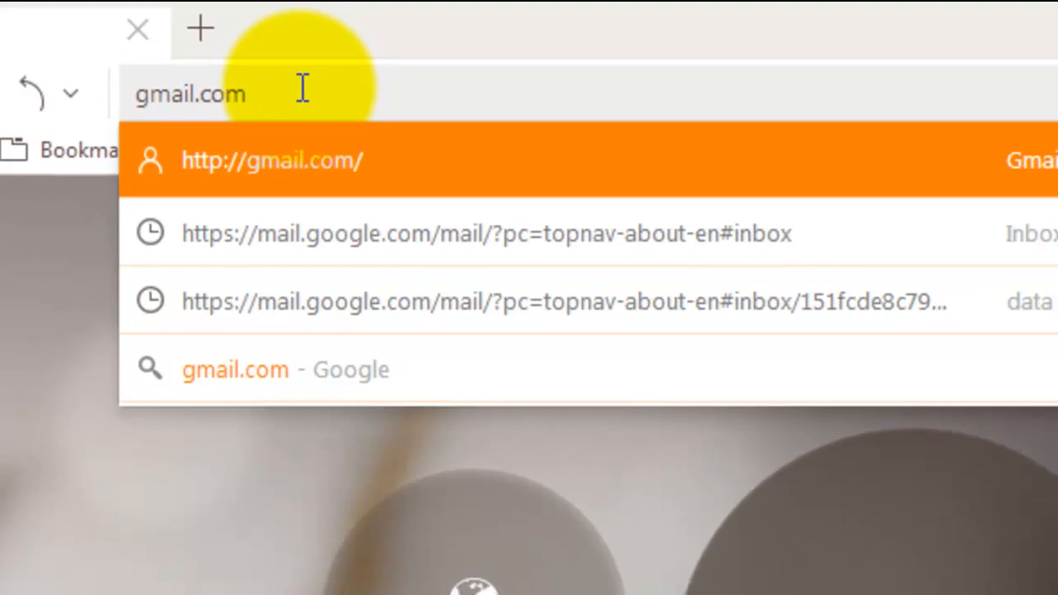
key(Return)
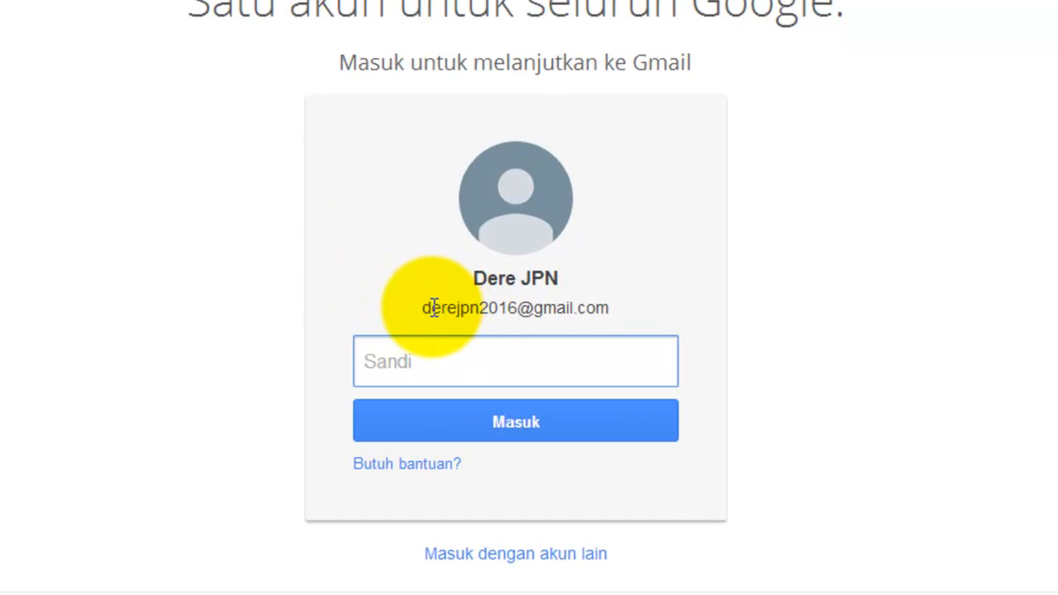
Step: Sign in to Gmail with the account password, then open Google Drive from the apps grid
click(379, 360)
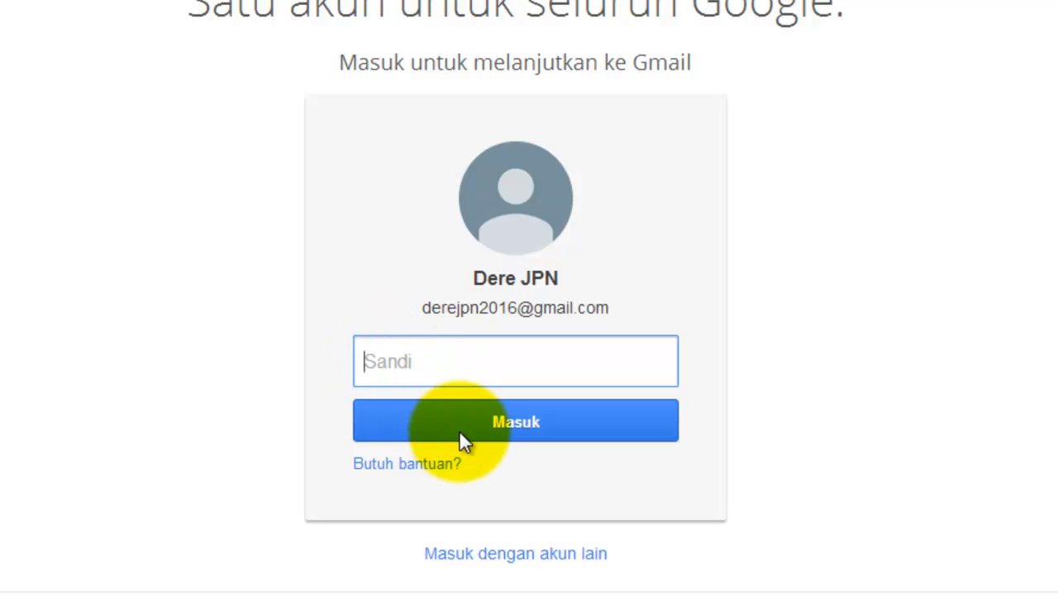
text(•••••)
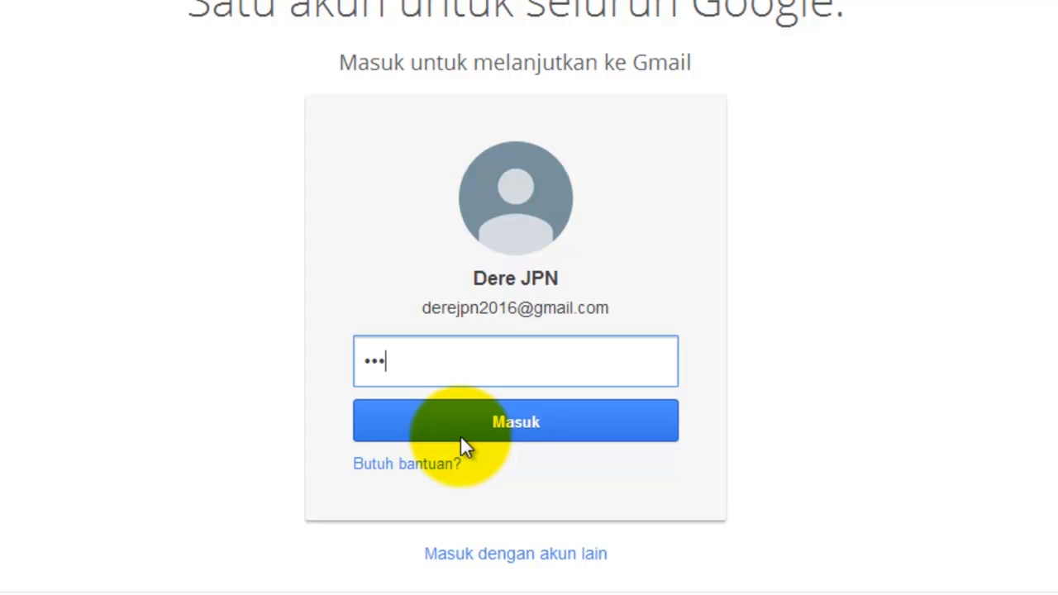
text(•••••••)
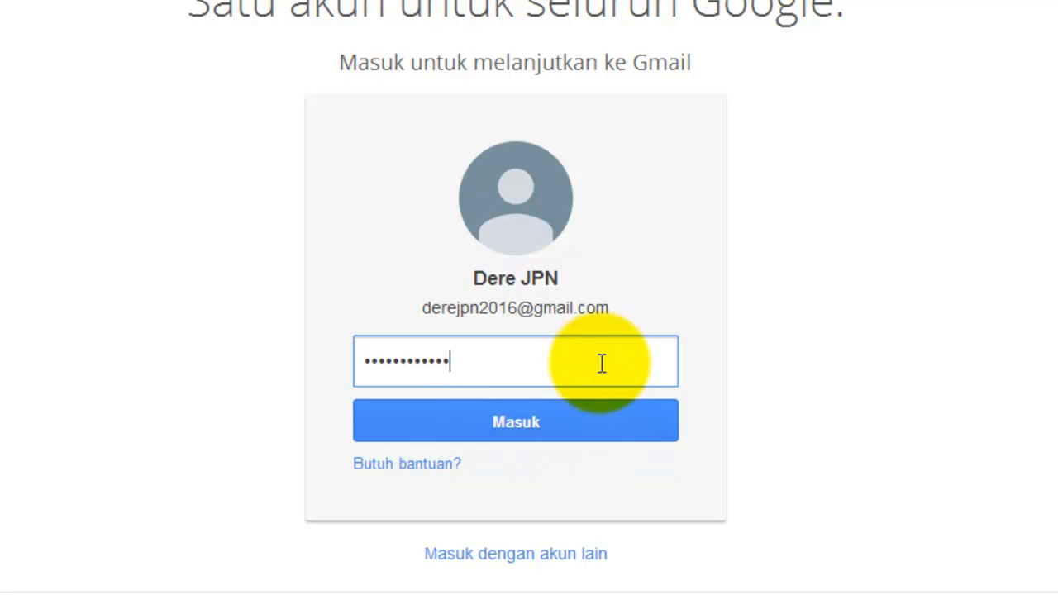
click(573, 423)
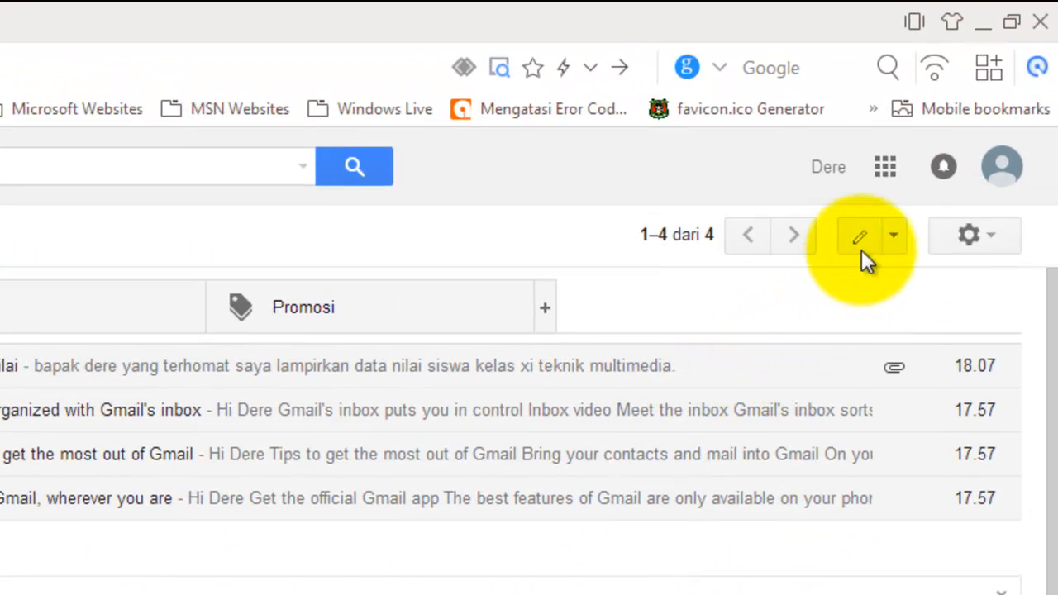
click(891, 165)
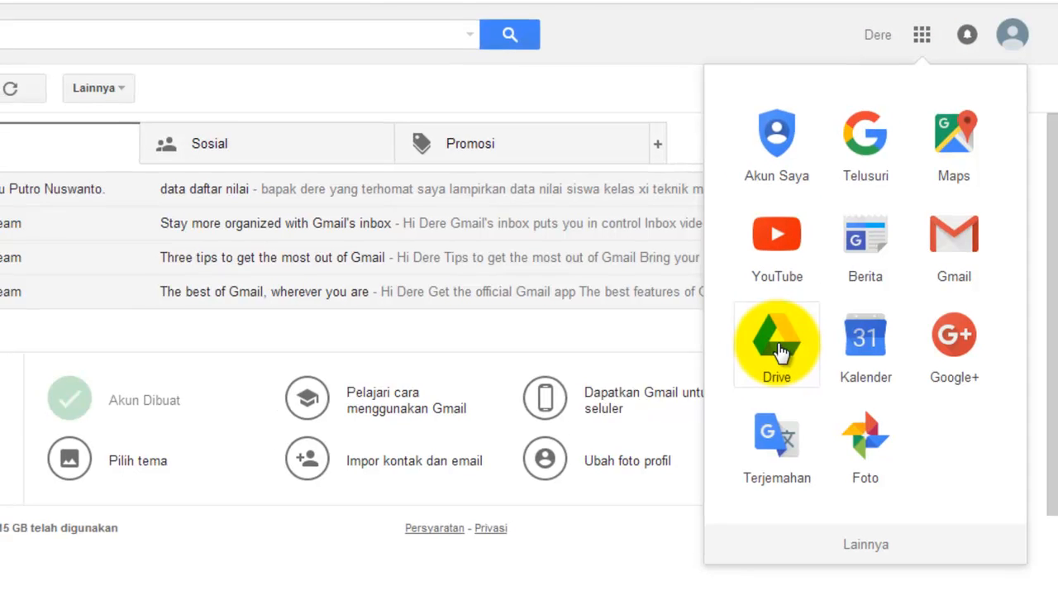
click(772, 348)
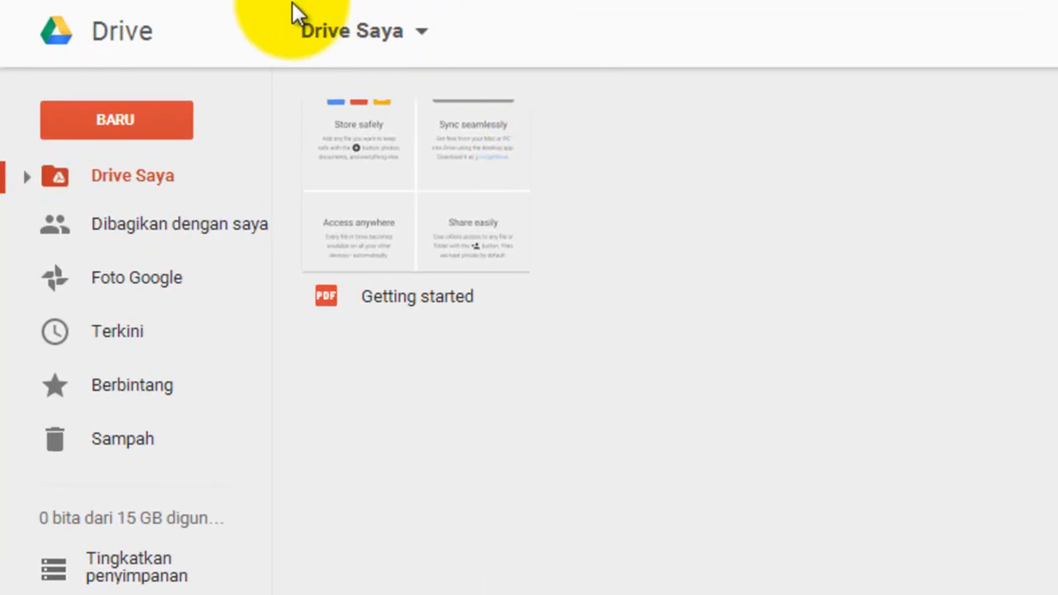
Step: Create a new blank Google Form from Drive's BARU > Lainnya menu
click(124, 120)
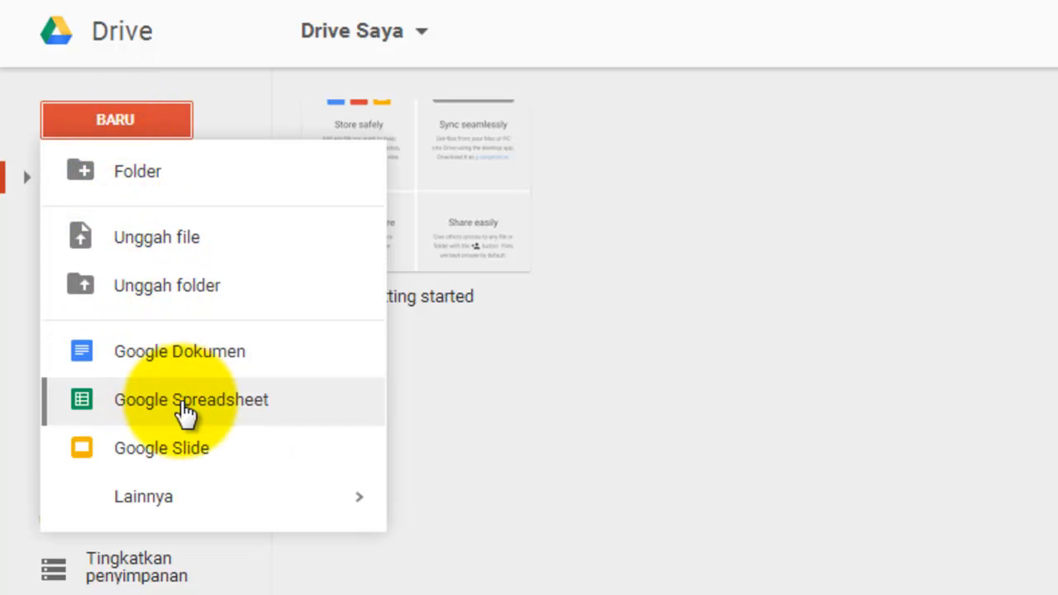
mouse_move(216, 504)
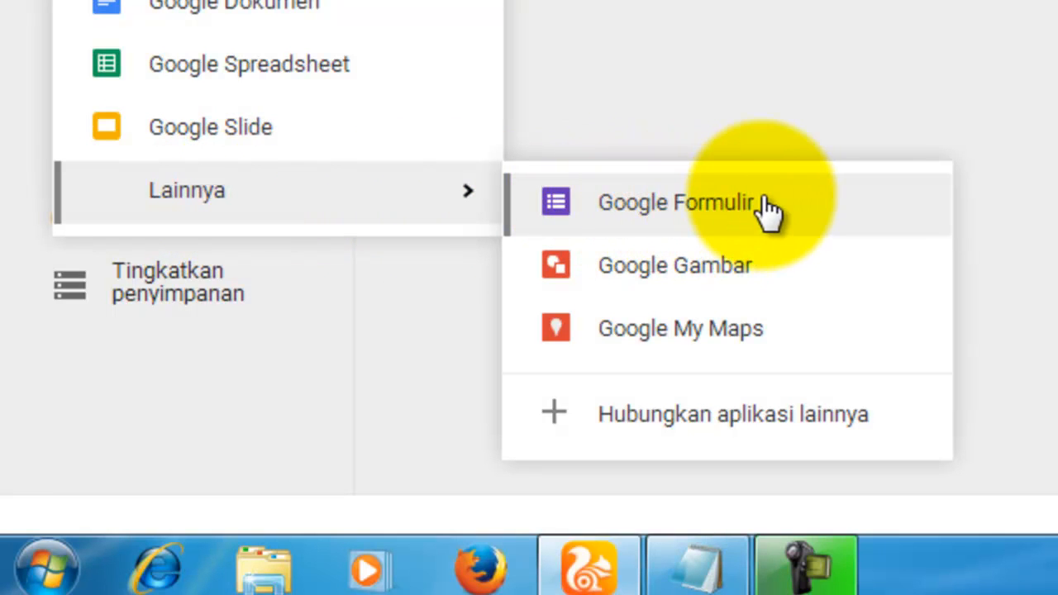
click(690, 203)
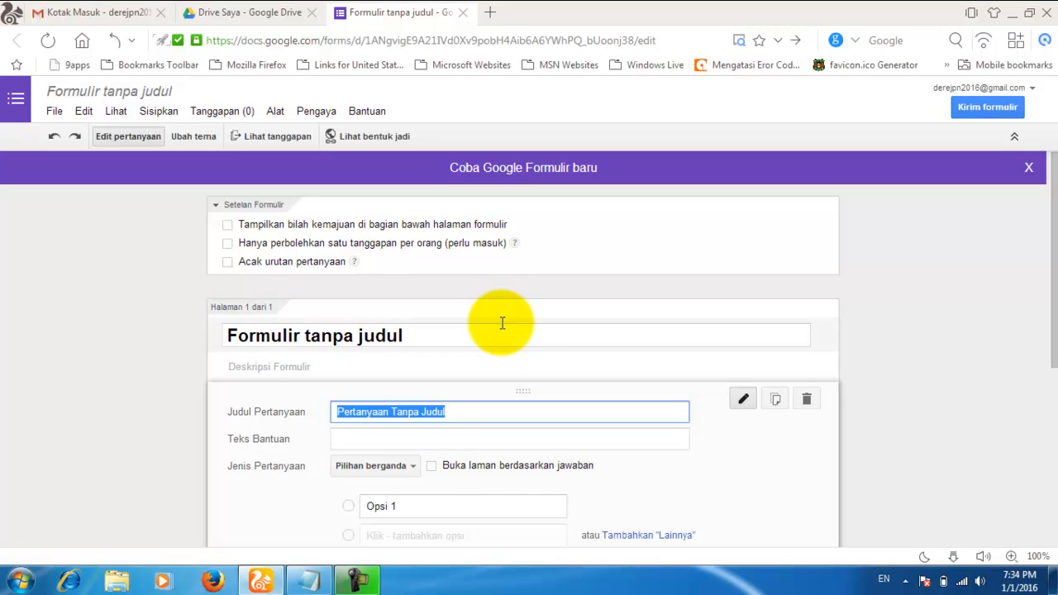
Step: Title the form 'PSB 2016/2017'
scroll(501, 325, down, 3)
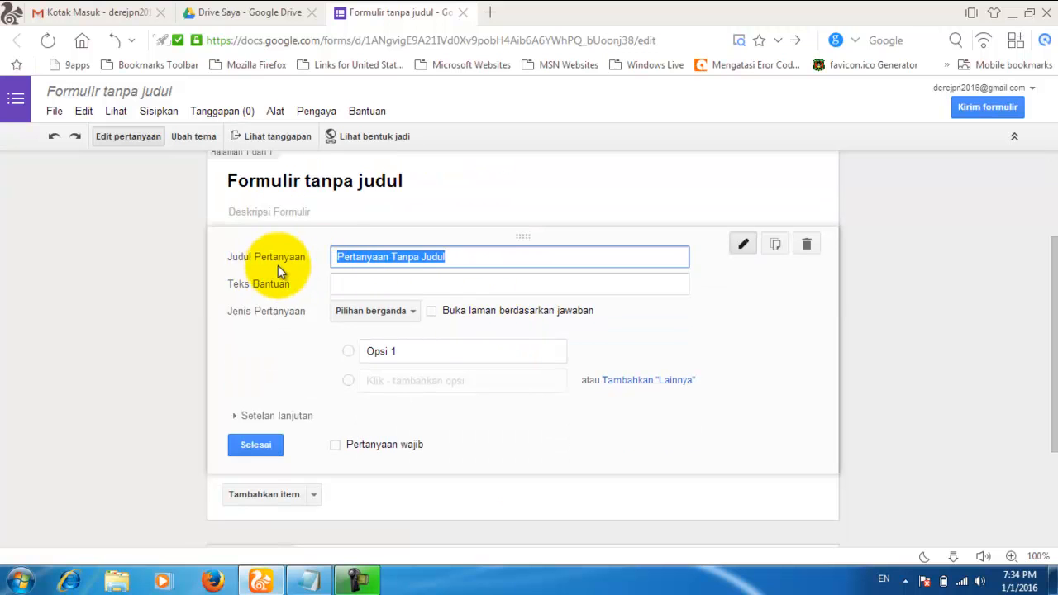
click(453, 257)
drag(461, 256, 304, 238)
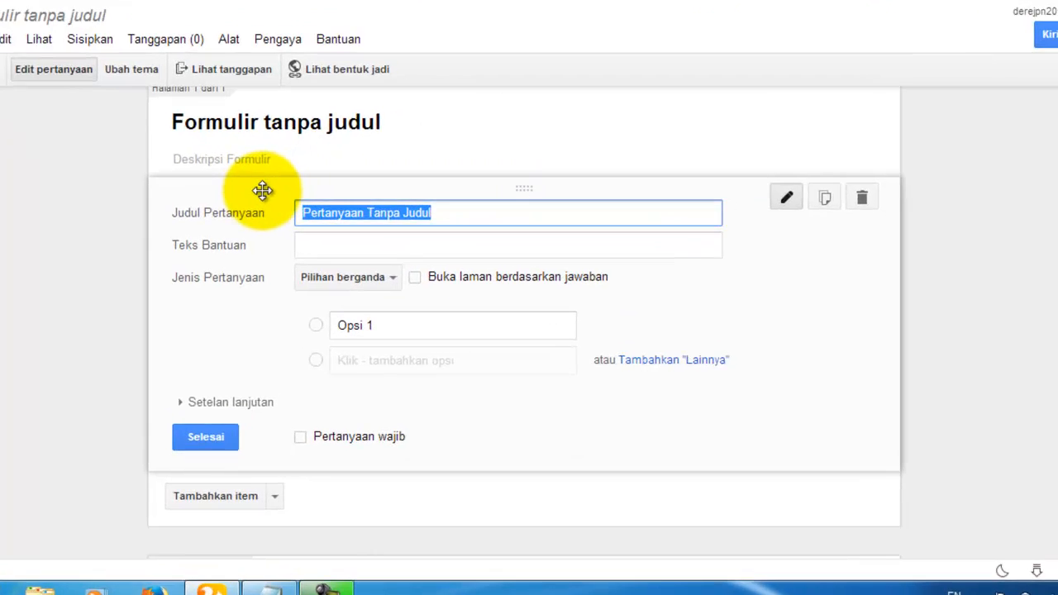
scroll(273, 201, up, 3)
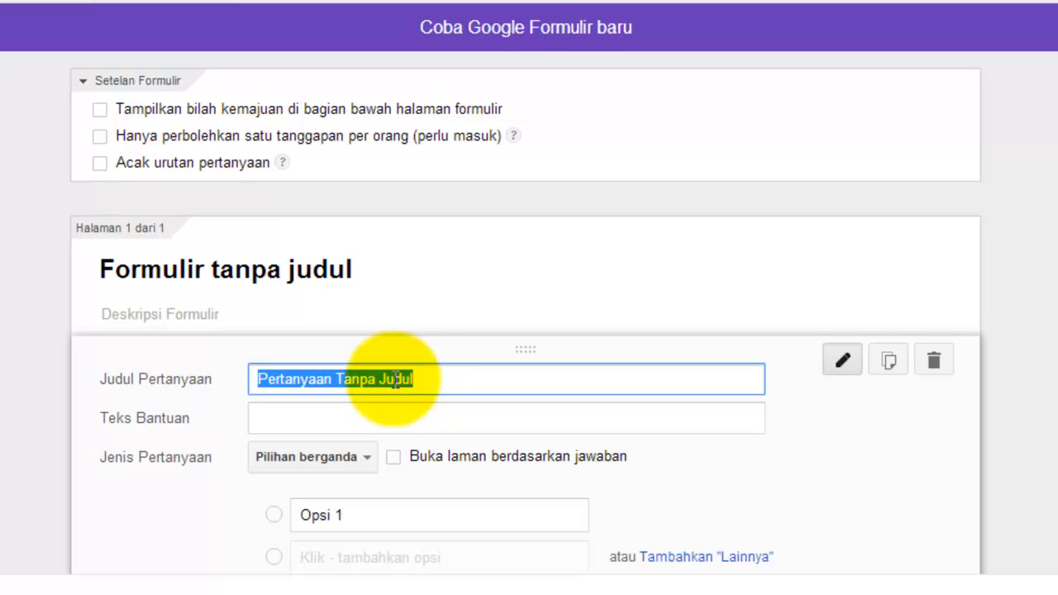
click(305, 267)
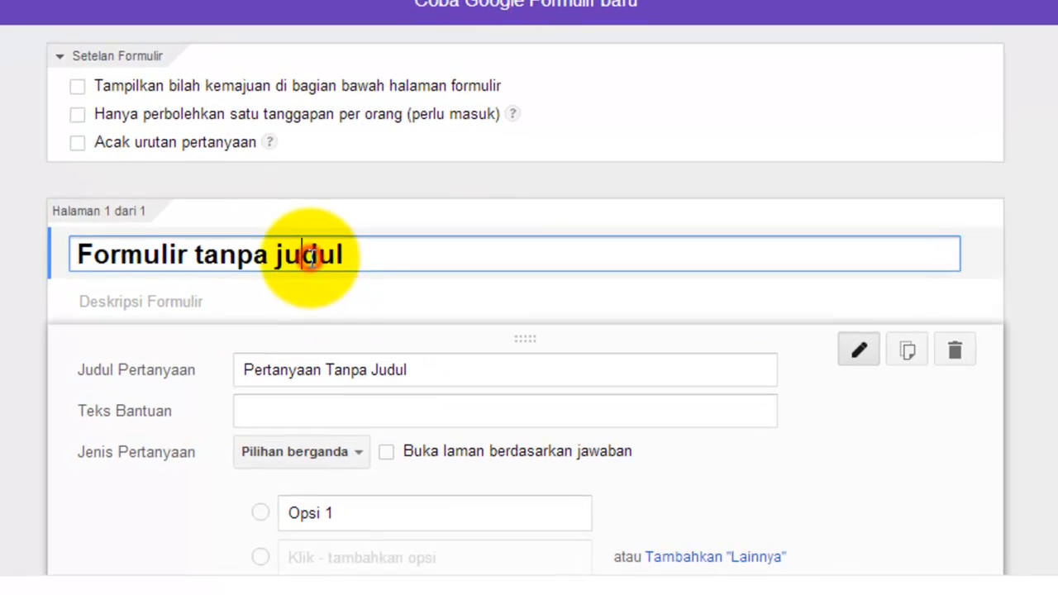
drag(377, 256, 26, 258)
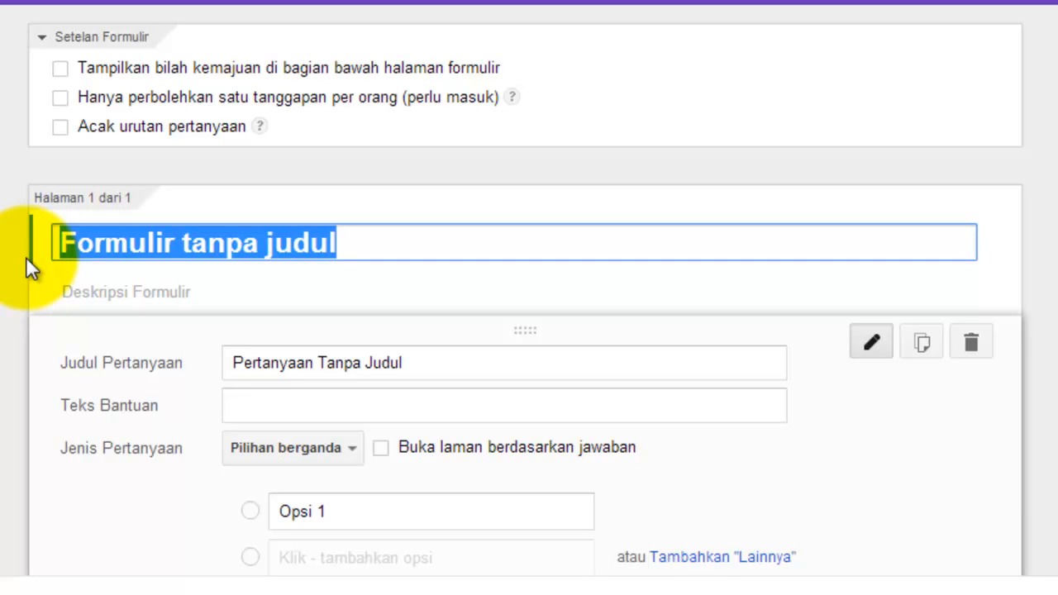
text(PS)
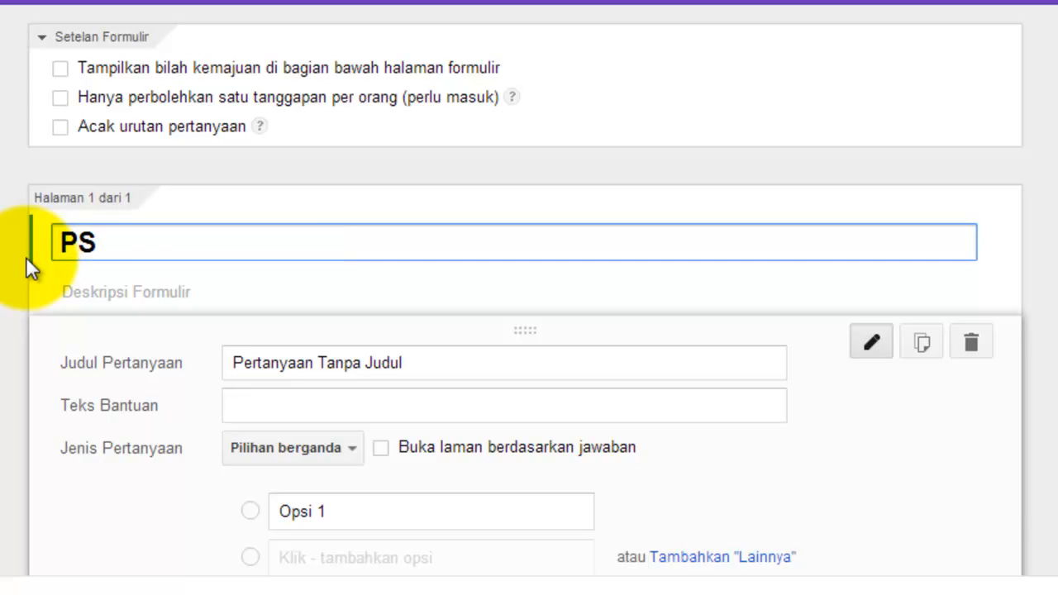
text(B 2)
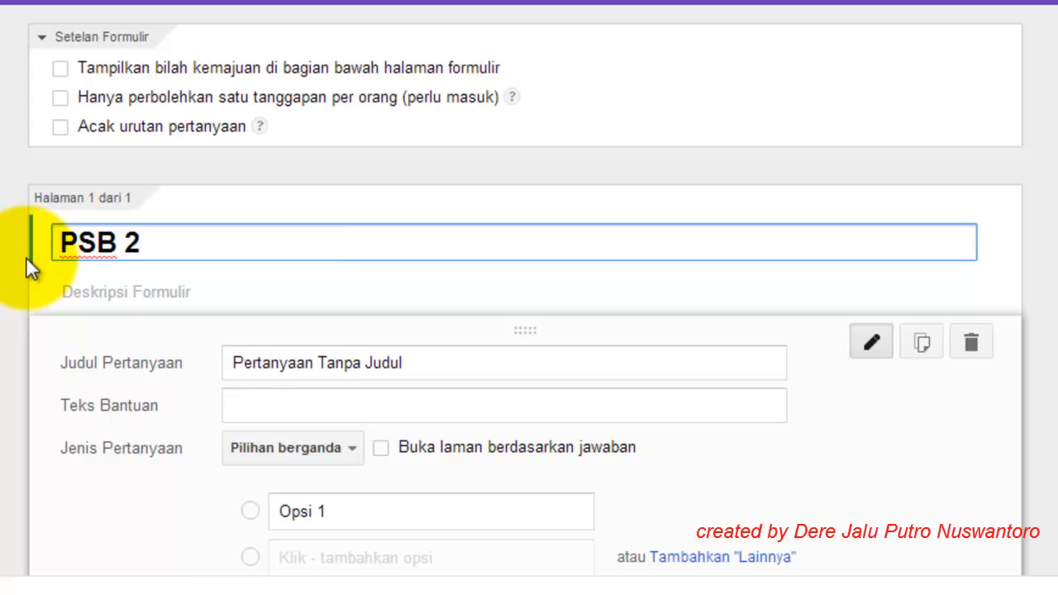
text(016)
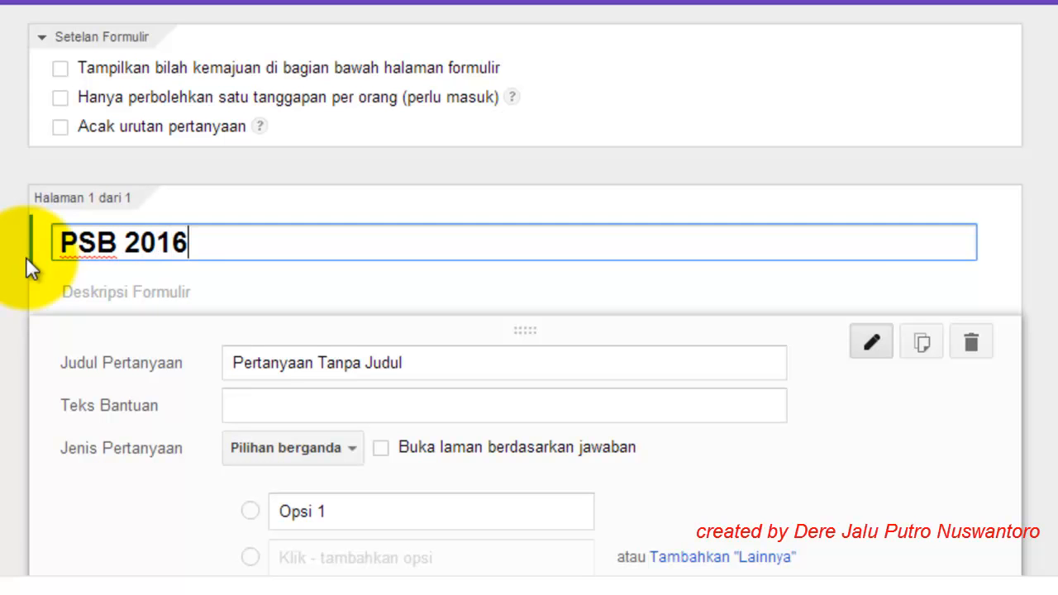
text(/20)
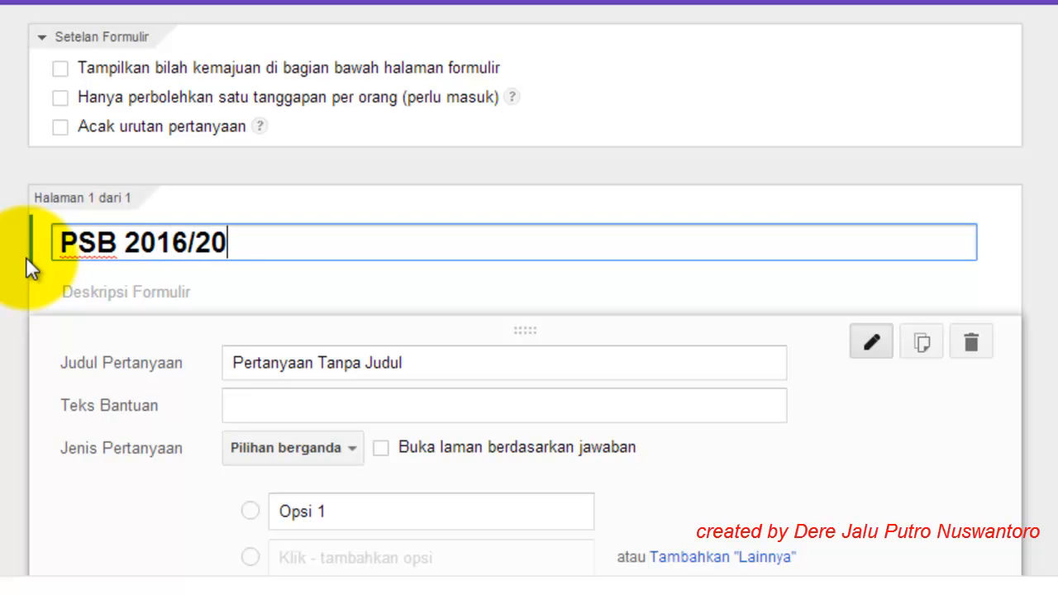
text(17)
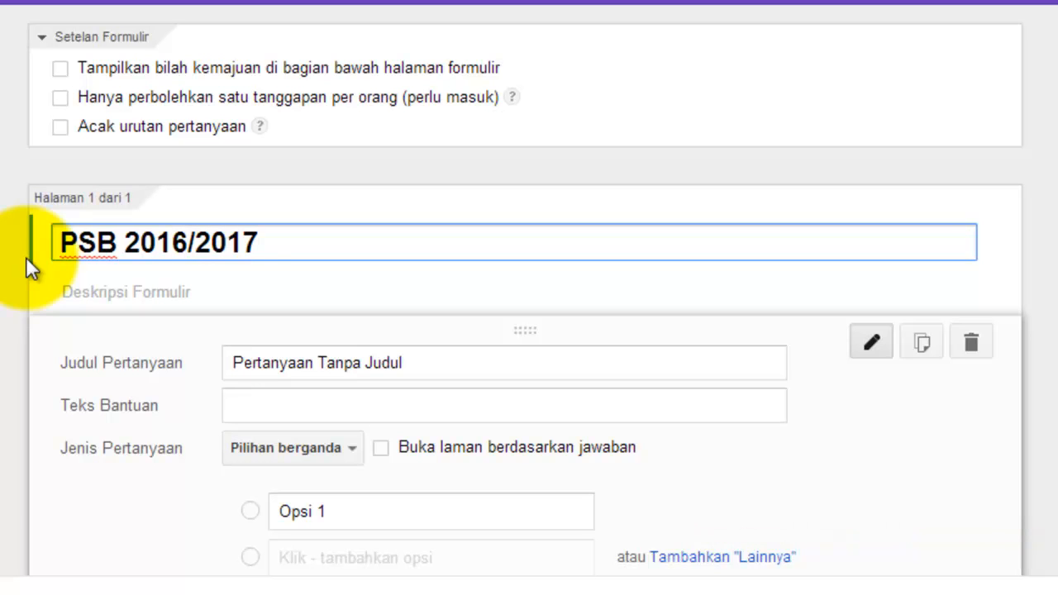
Step: Add the form description 'SMK NEGERI 3 MERAUKE'
click(64, 289)
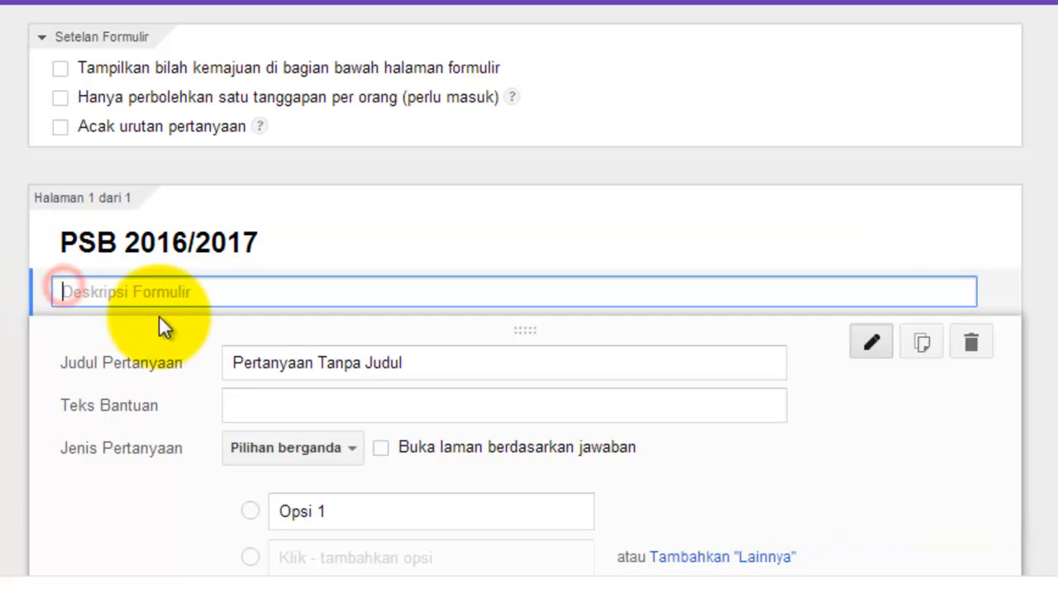
text(S)
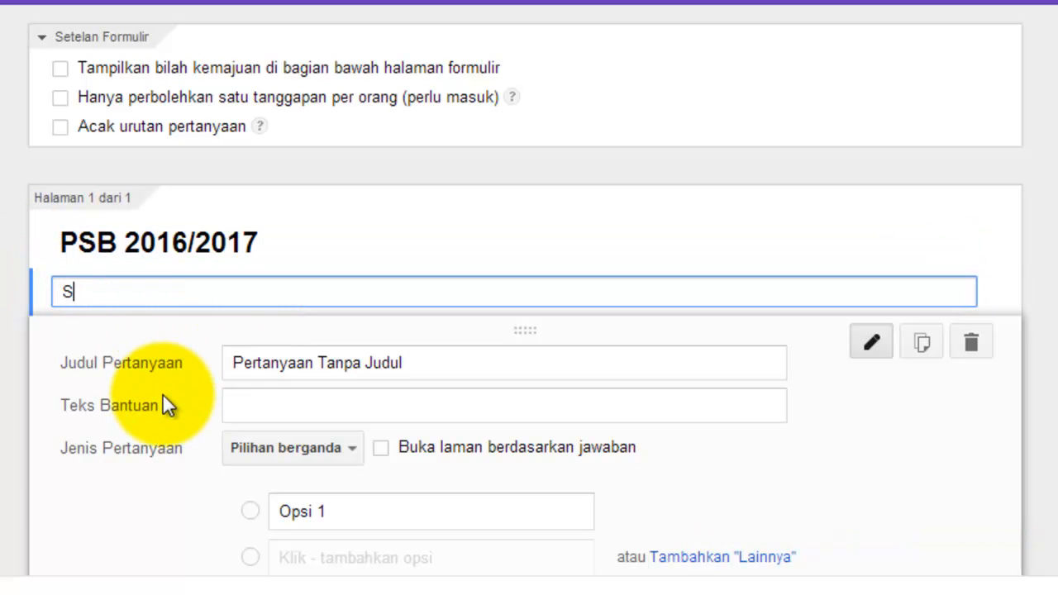
text(MK NEGE)
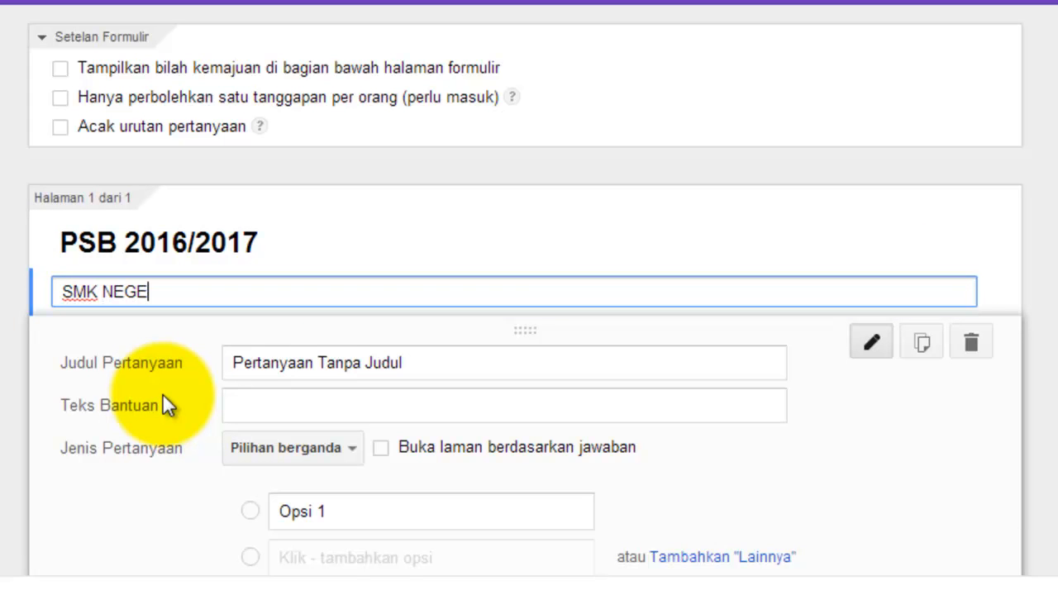
text(RI 3 MERAUKE)
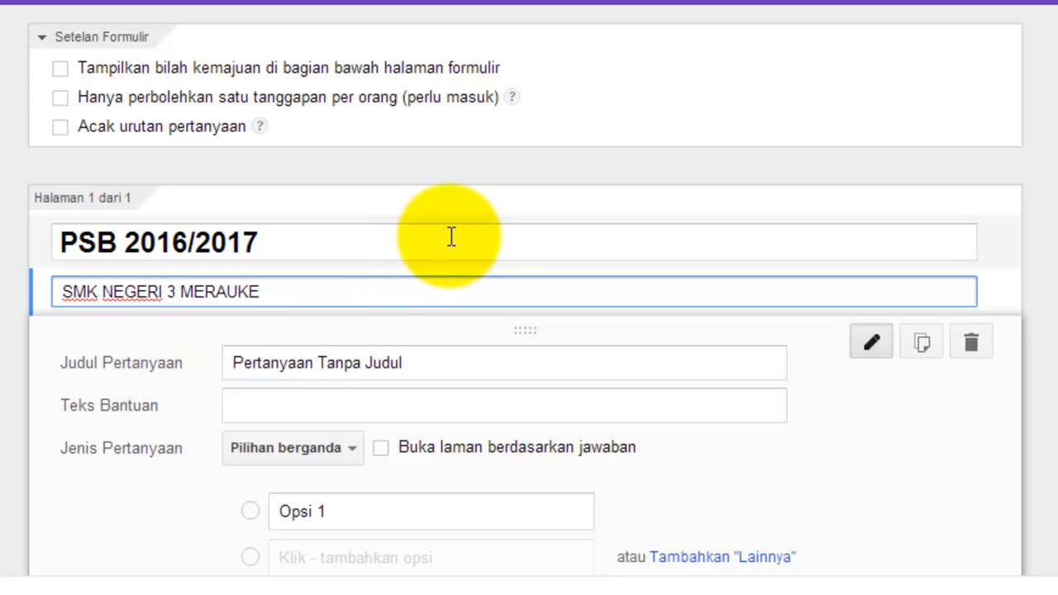
scroll(450, 240, down, 2)
scroll(453, 238, down, 2)
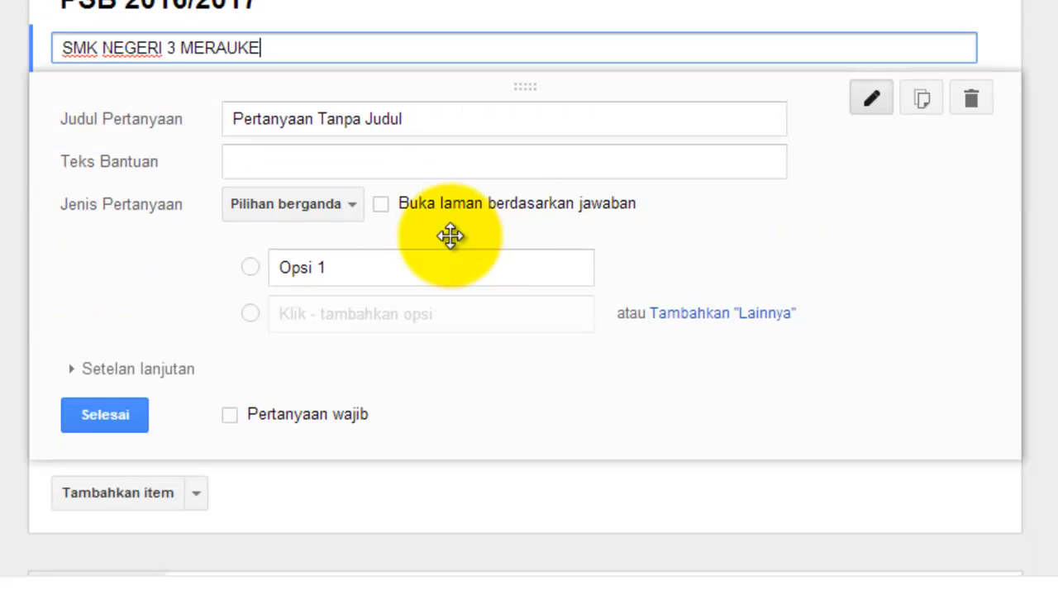
click(424, 119)
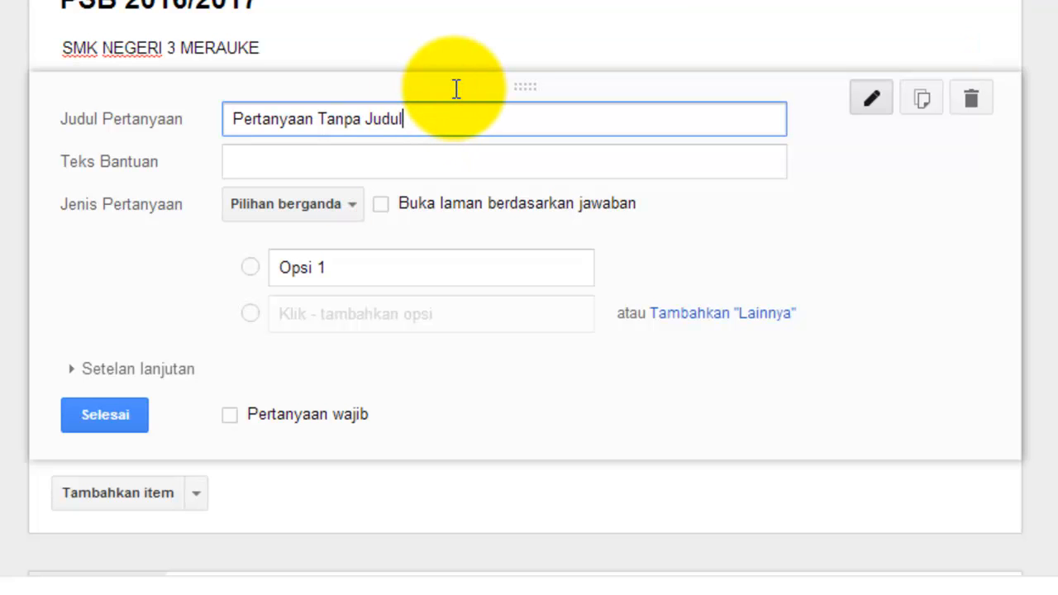
Step: Replace the first question's placeholder title with 'Nama Lengkap'
key(Tab)
key(Tab)
click(421, 116)
drag(449, 130, 200, 124)
key(BackSpace)
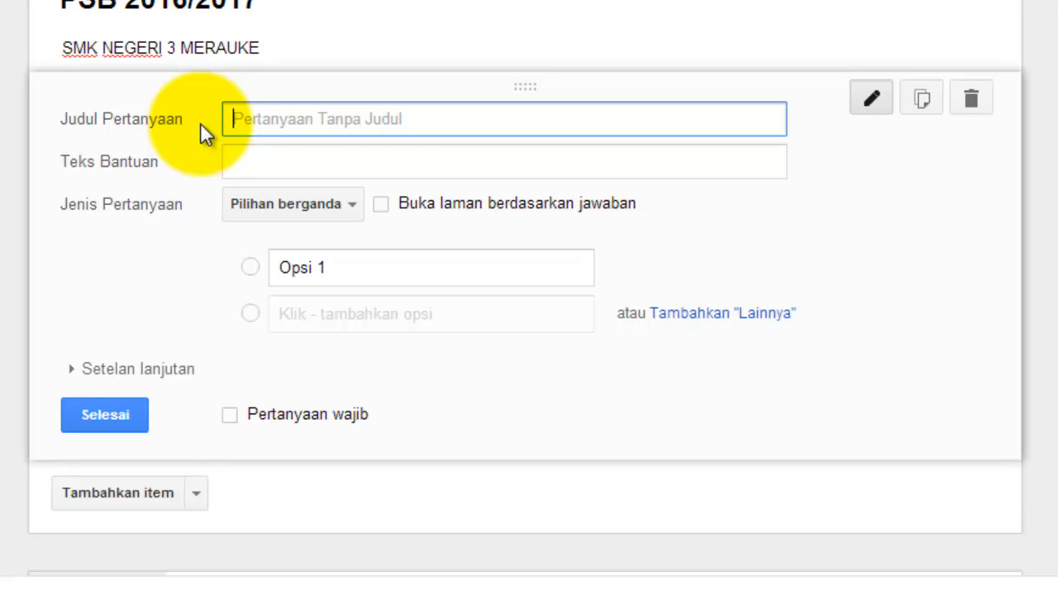
text(n)
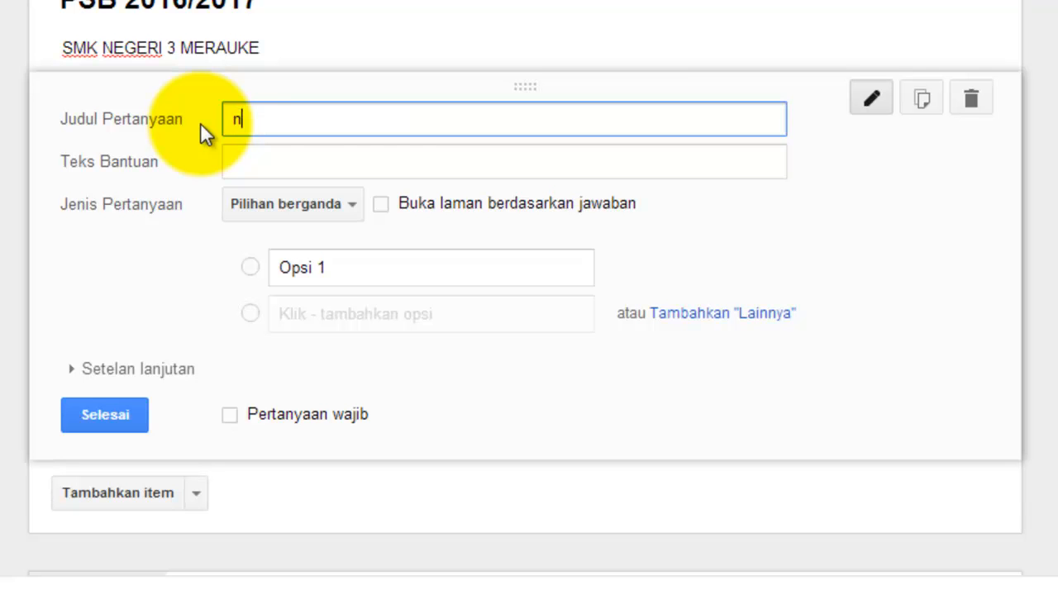
key(BackSpace)
text(NAM)
key(BackSpace)
key(BackSpace)
text(ama)
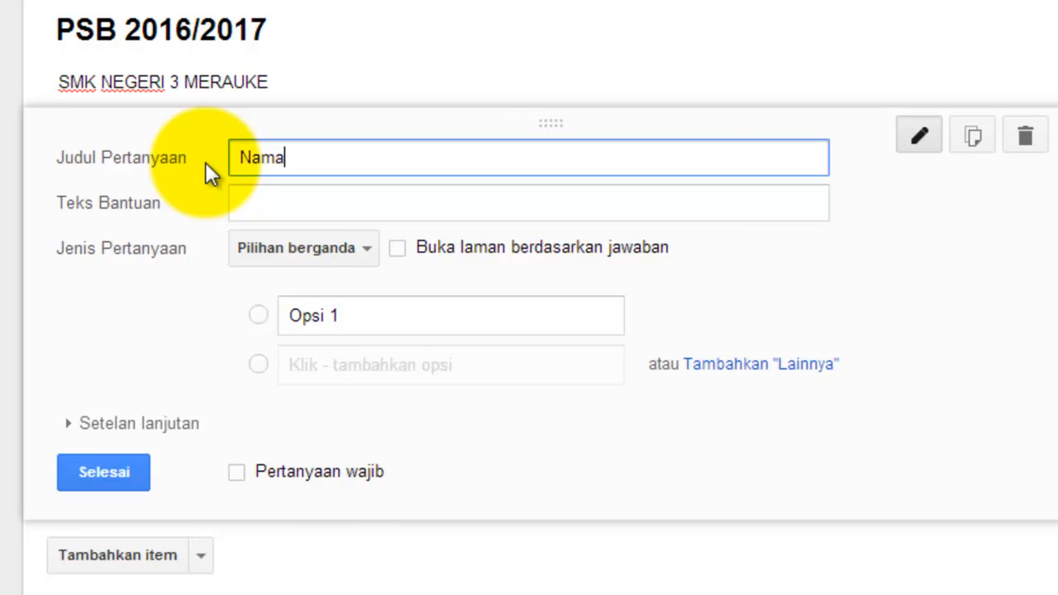
text( Lengkap)
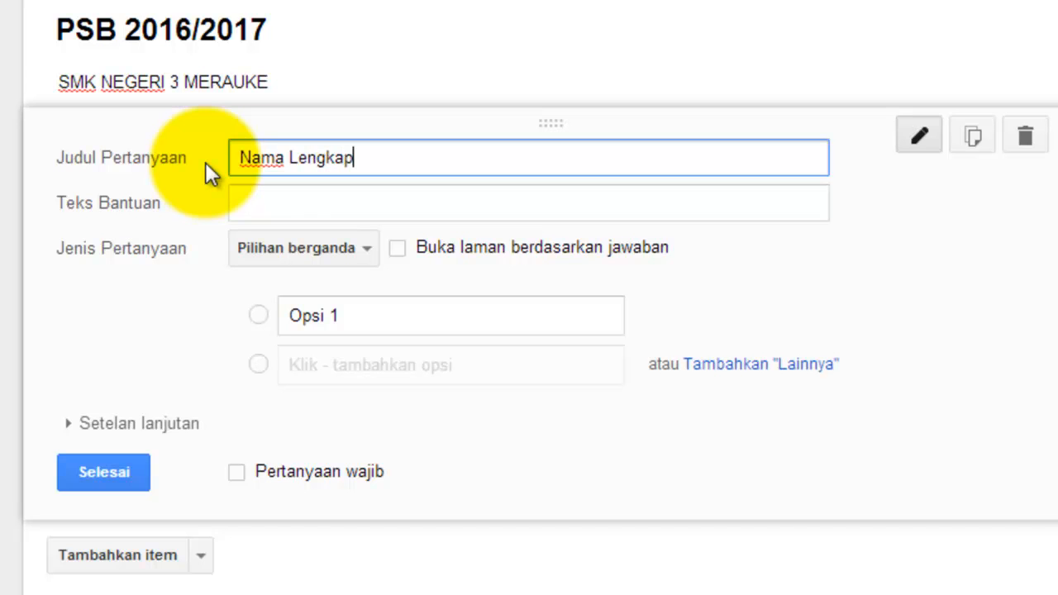
Step: Give the question the help text 'Nama Anda Tidak Boleh Disingkat'
click(259, 207)
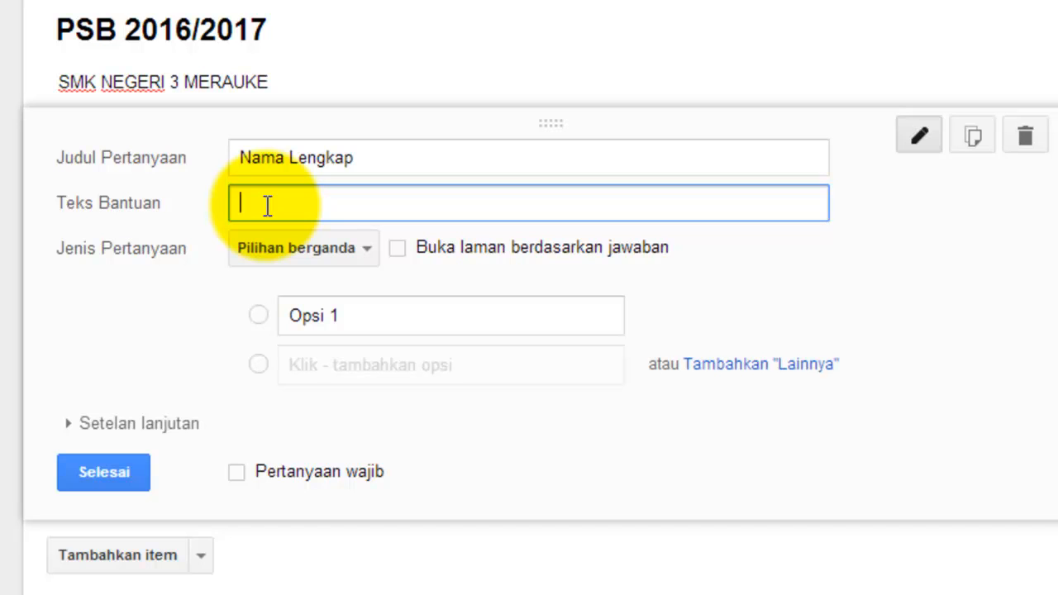
text(Nama Anda Tidak b)
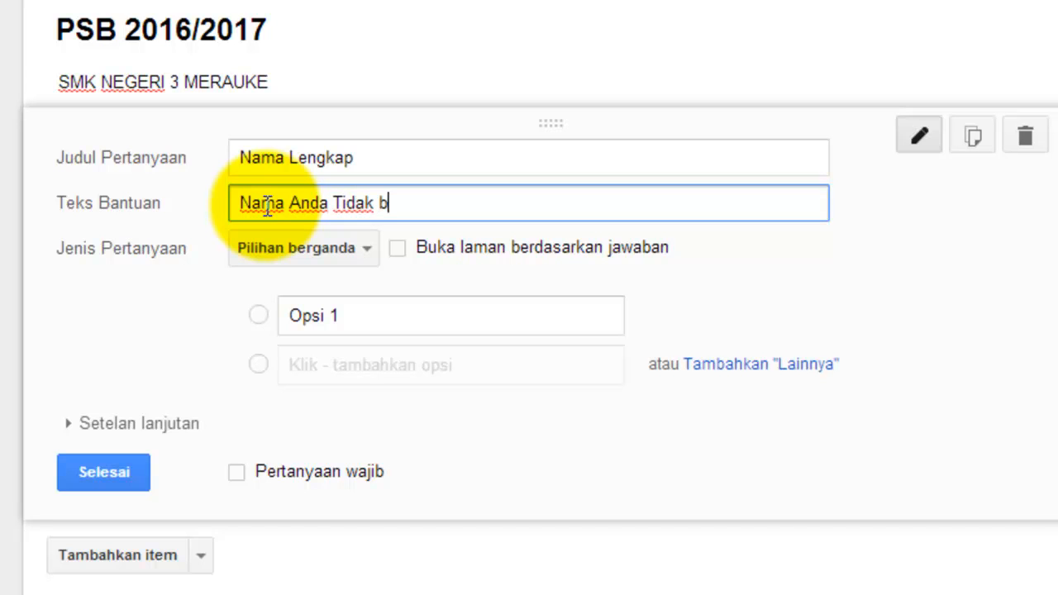
key(BackSpace)
text(Boleh Disingkat)
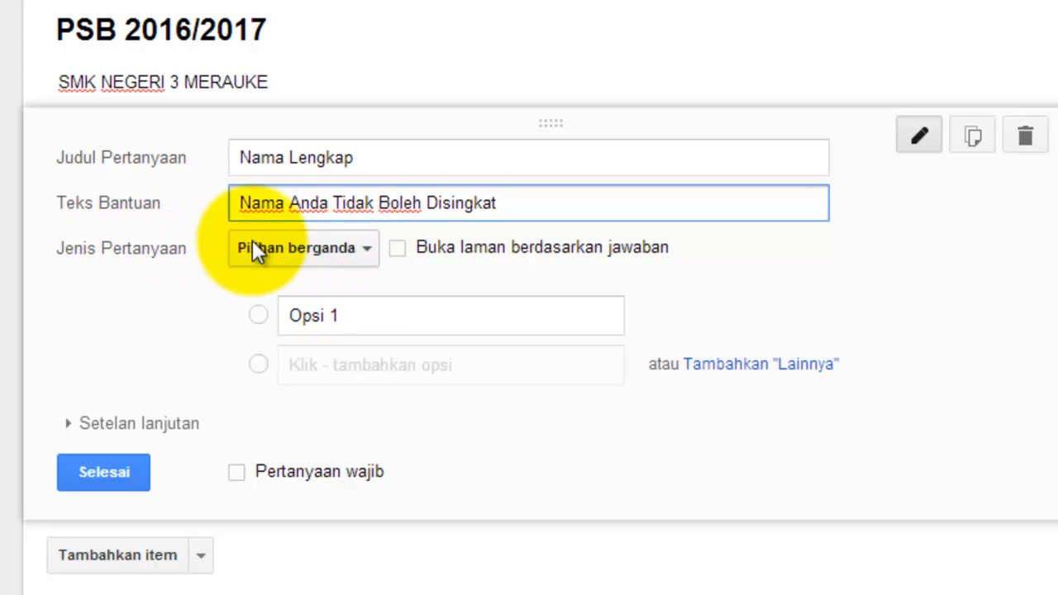
click(366, 248)
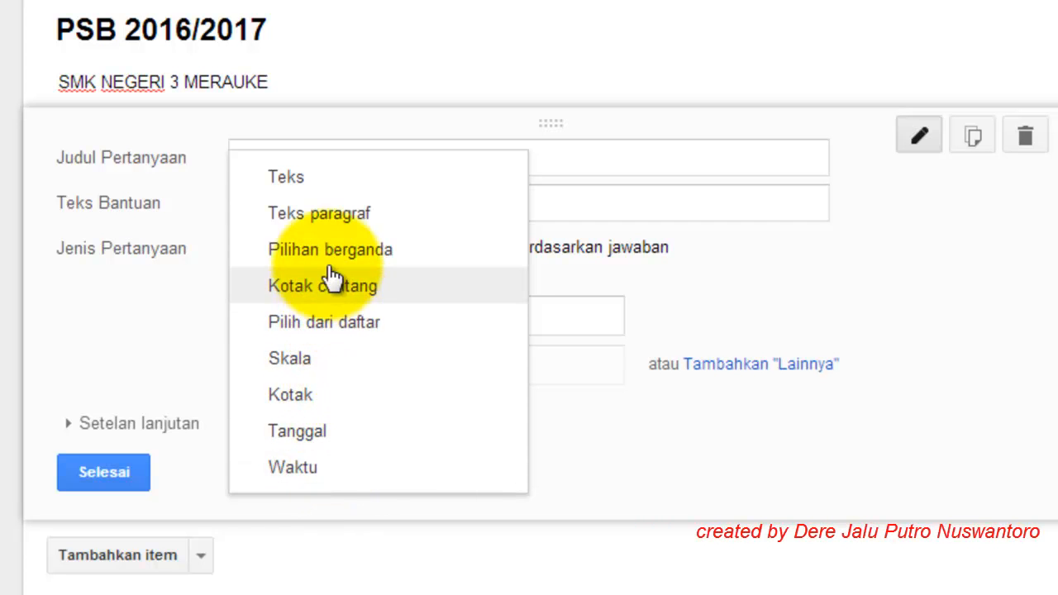
Step: Set Nama Lengkap to the Teks type, mark it required, and finish editing
click(312, 185)
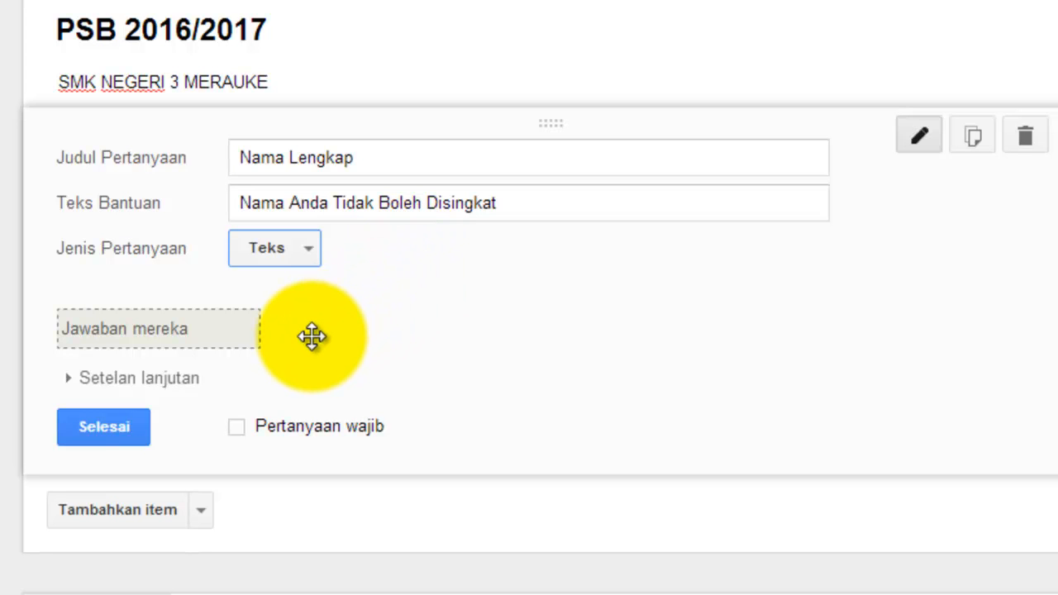
scroll(313, 336, up, 1)
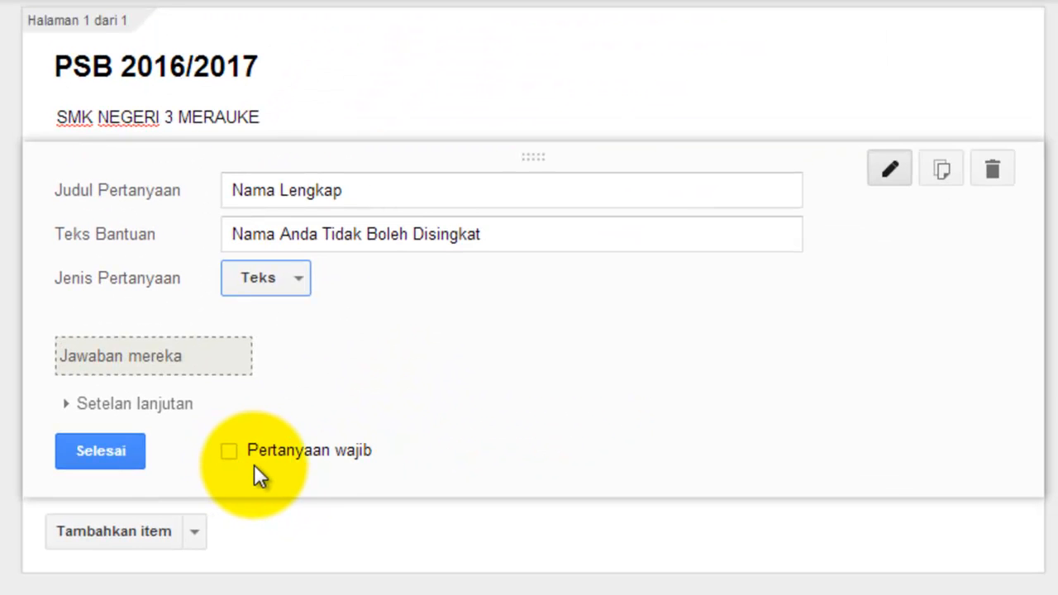
scroll(254, 464, down, 3)
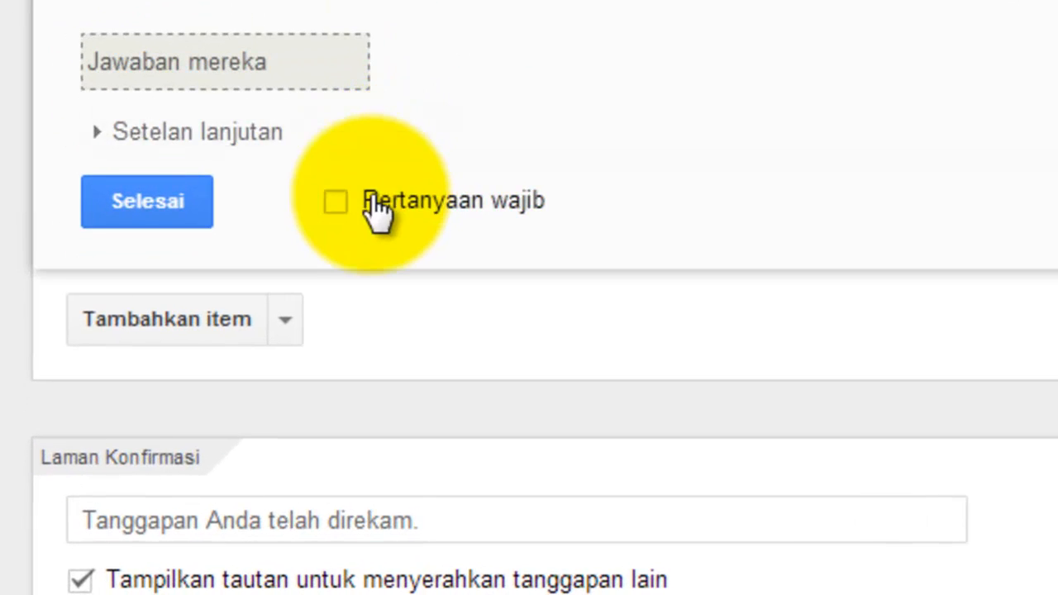
click(339, 205)
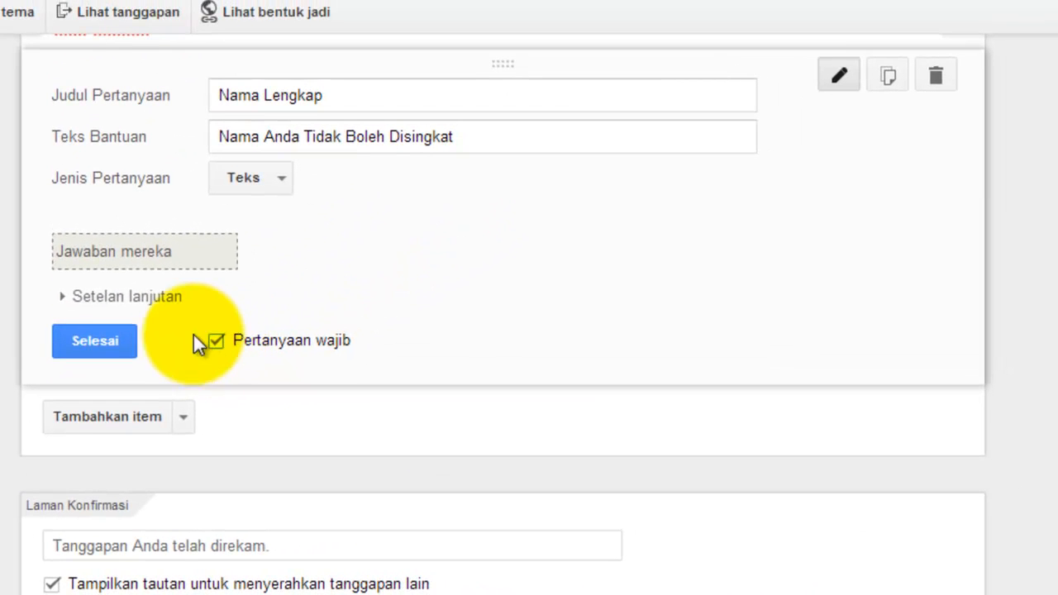
click(72, 340)
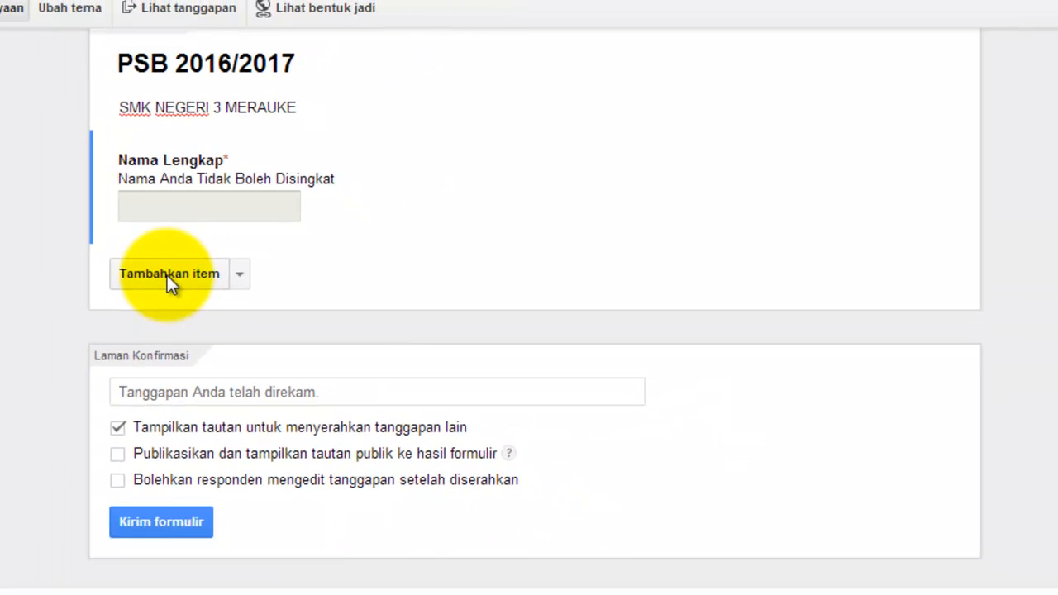
Step: Add a new question titled 'Tempat Lahir'
click(167, 276)
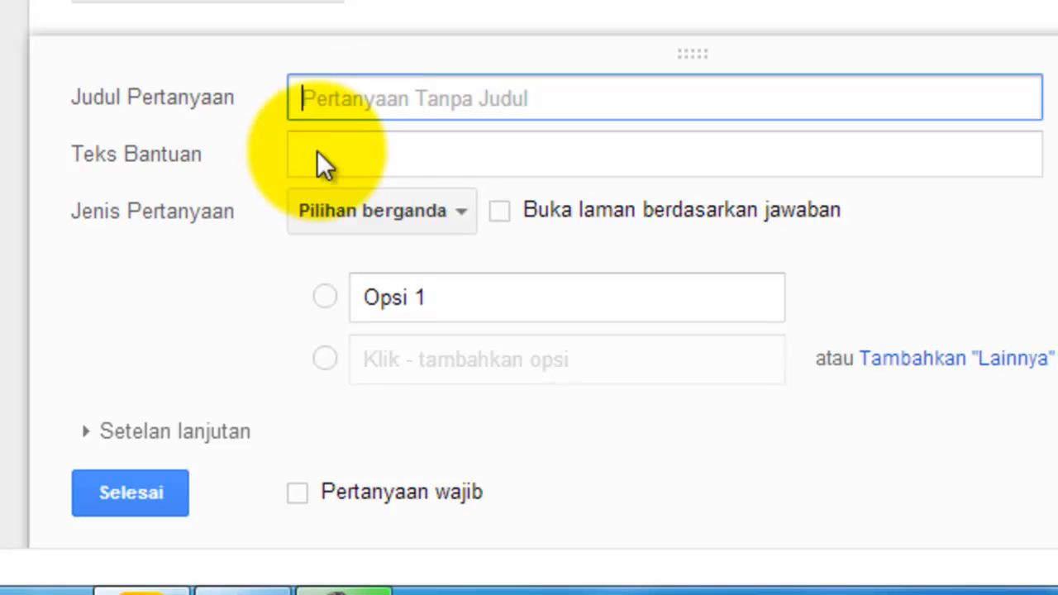
click(456, 219)
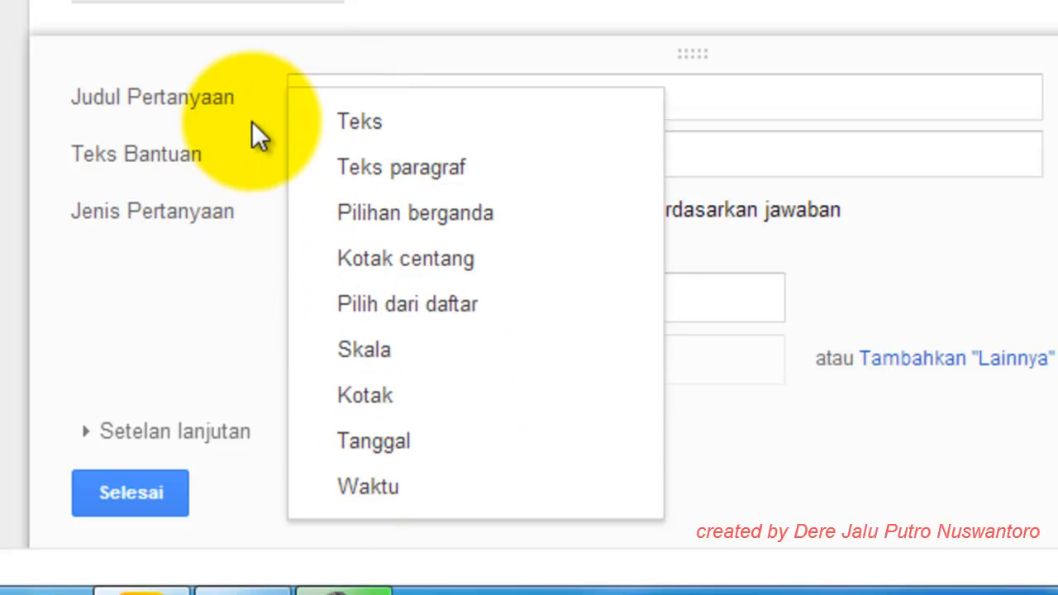
click(249, 113)
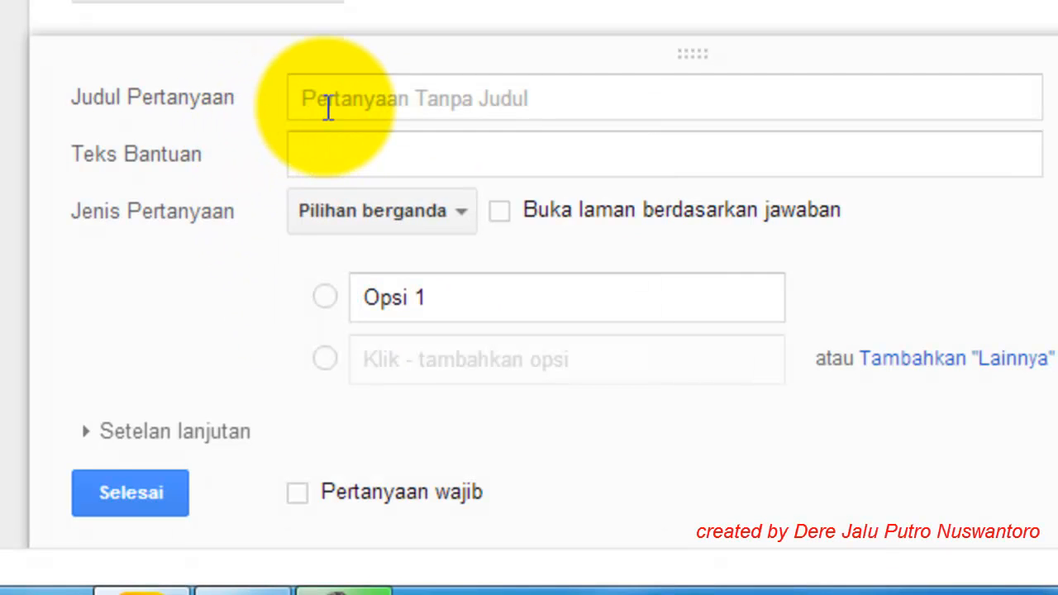
click(328, 108)
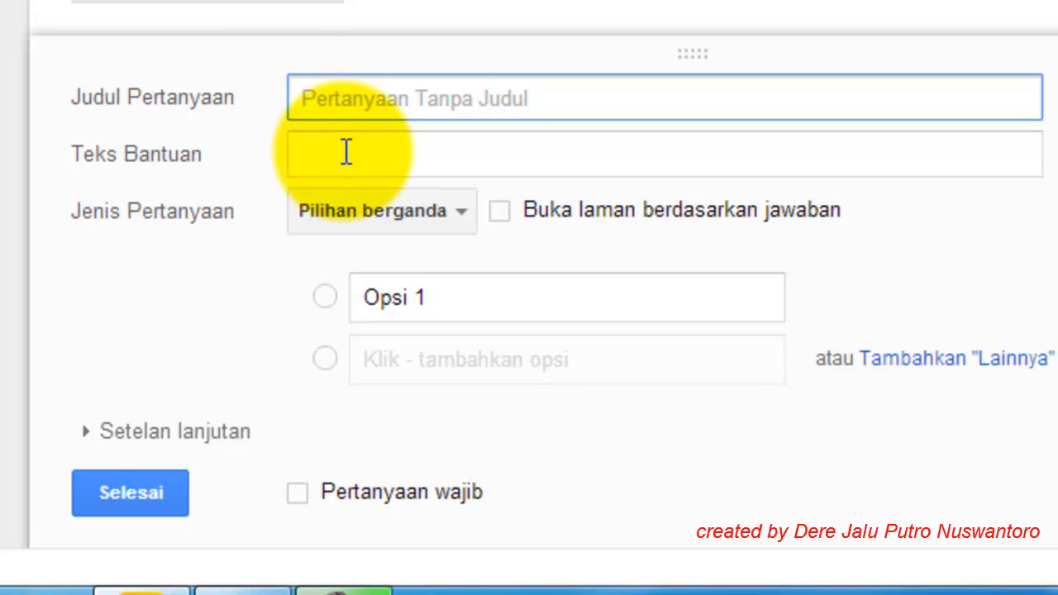
text(T)
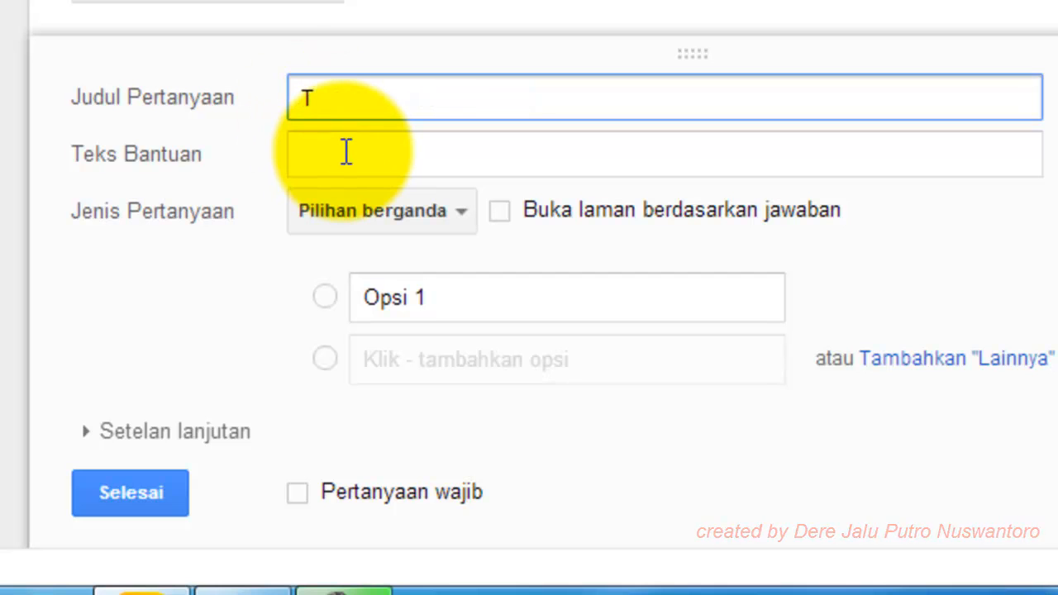
text(empat L)
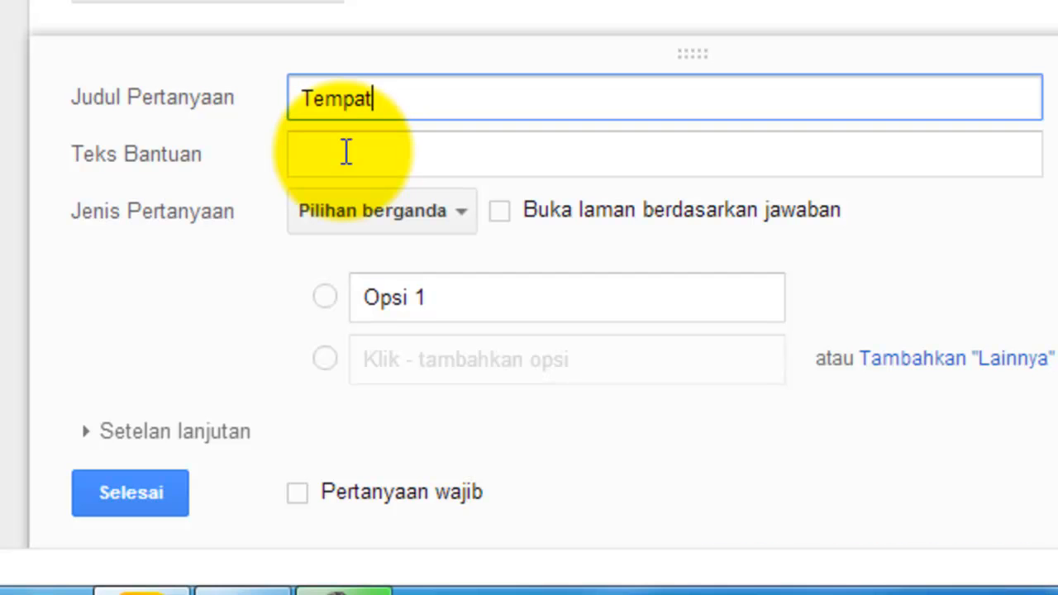
text(ahir)
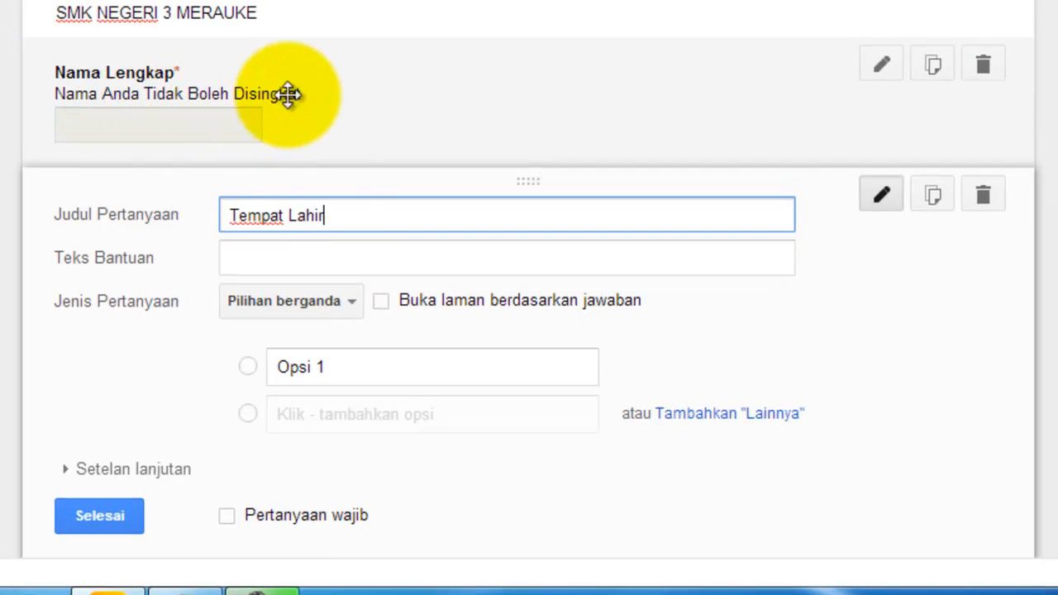
Step: Make Tempat Lahir a required Teks question and finish editing it
click(344, 301)
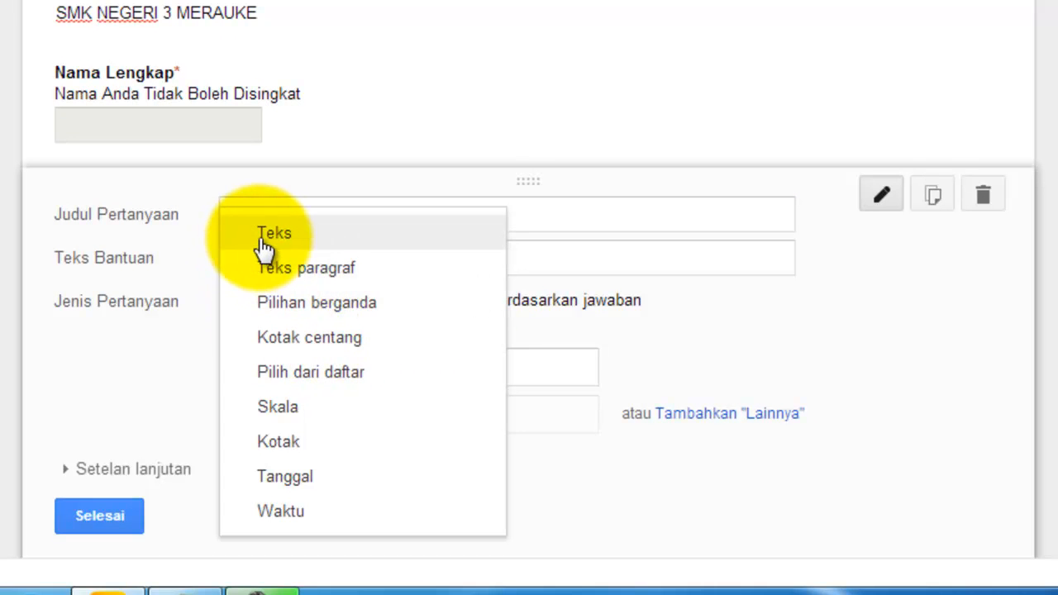
click(315, 213)
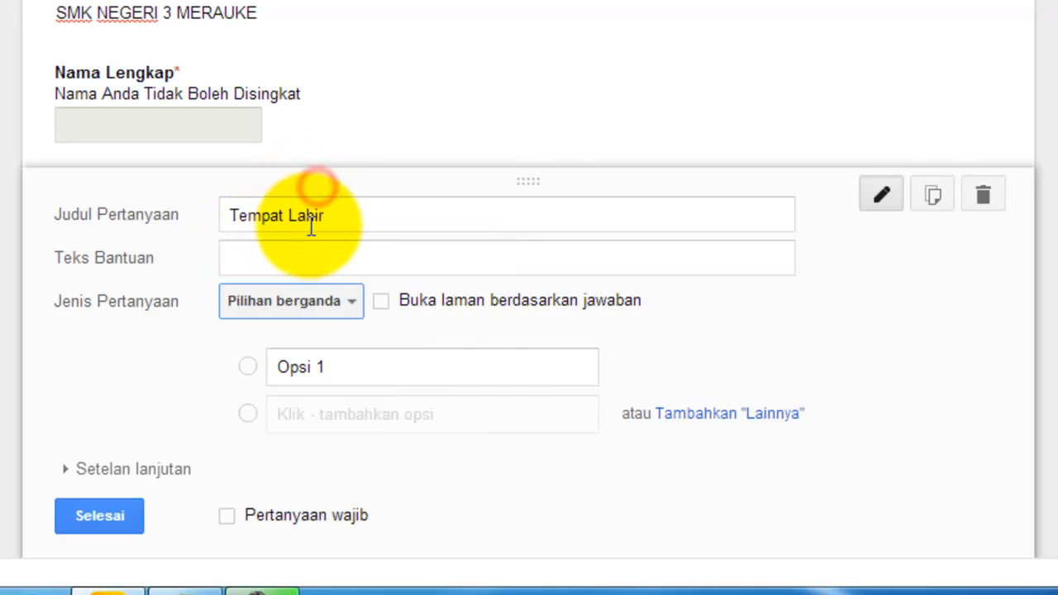
click(338, 303)
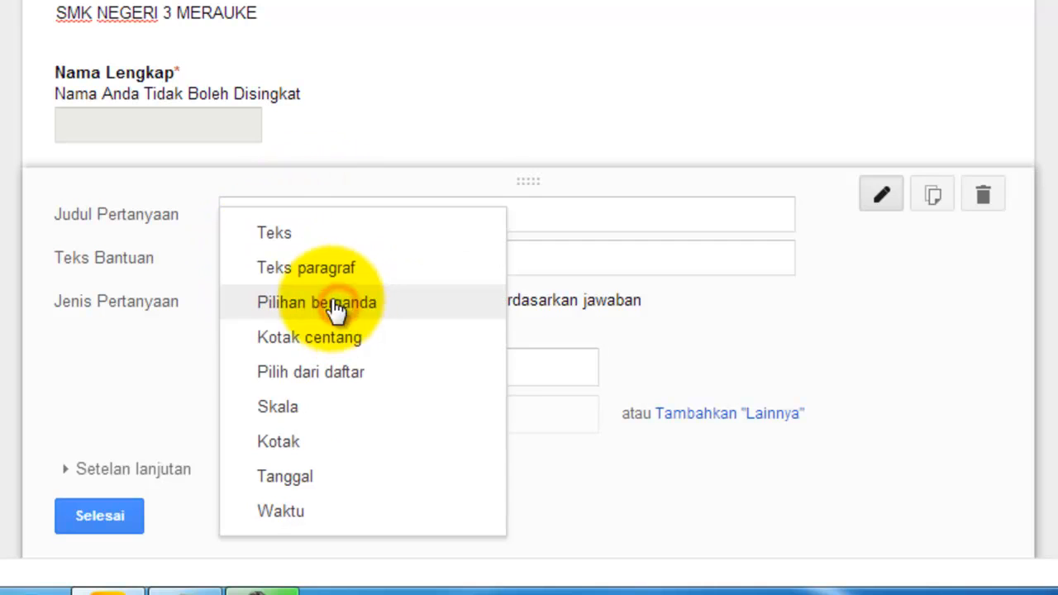
click(273, 236)
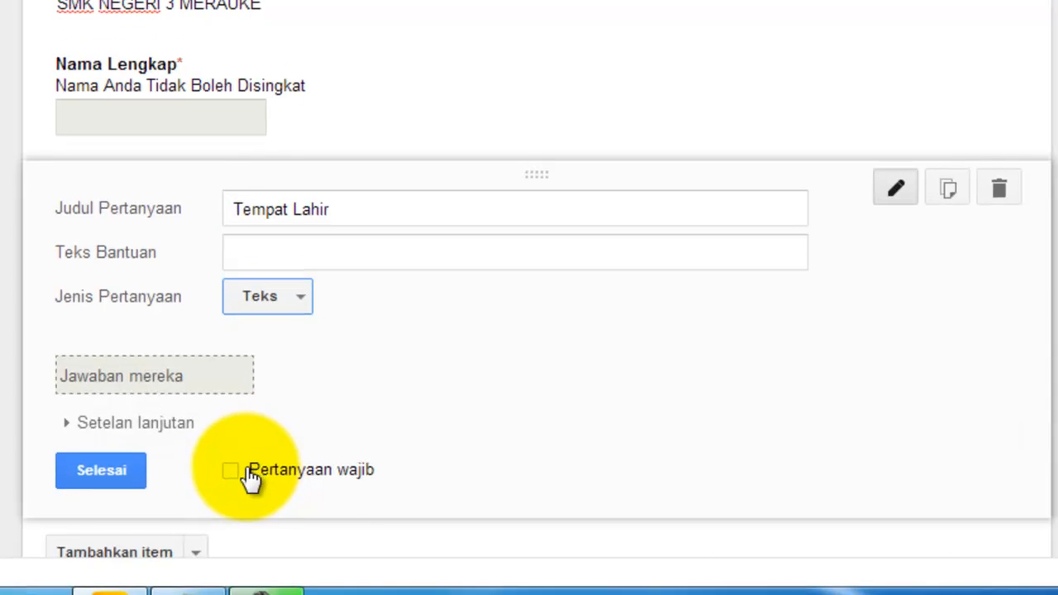
click(232, 471)
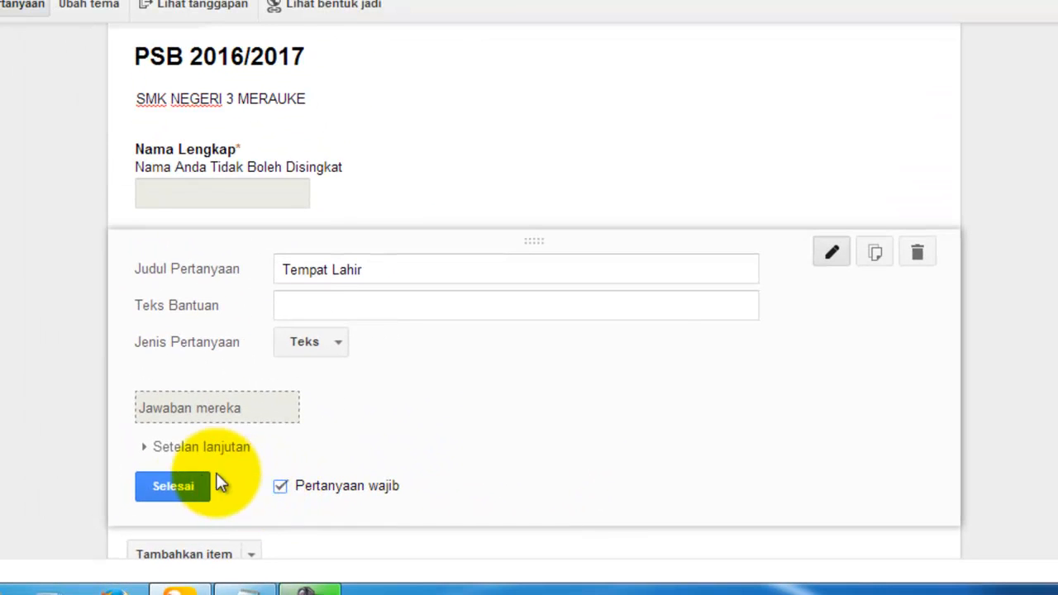
click(169, 422)
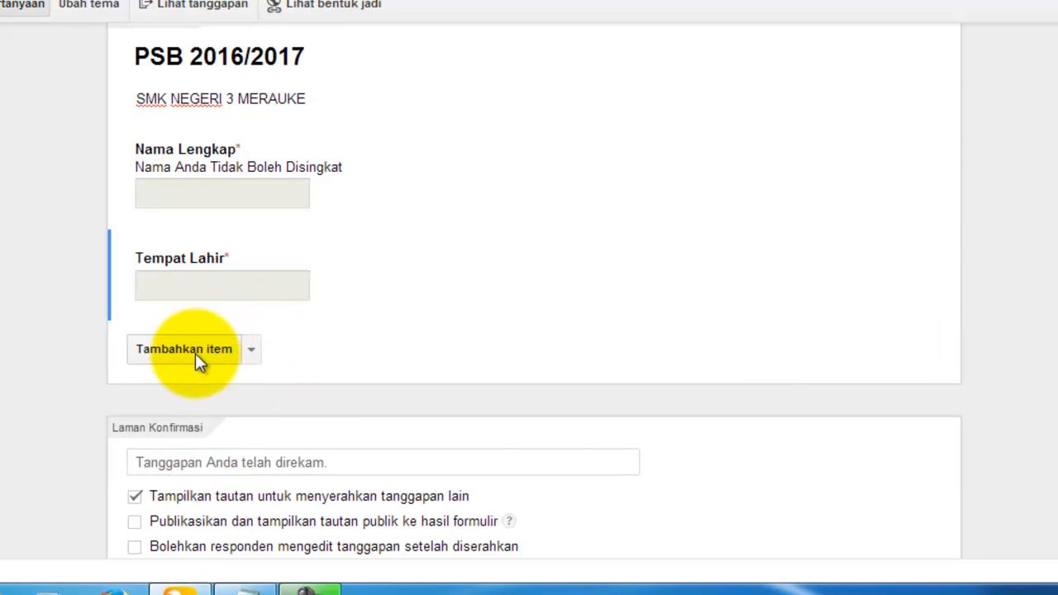
click(195, 351)
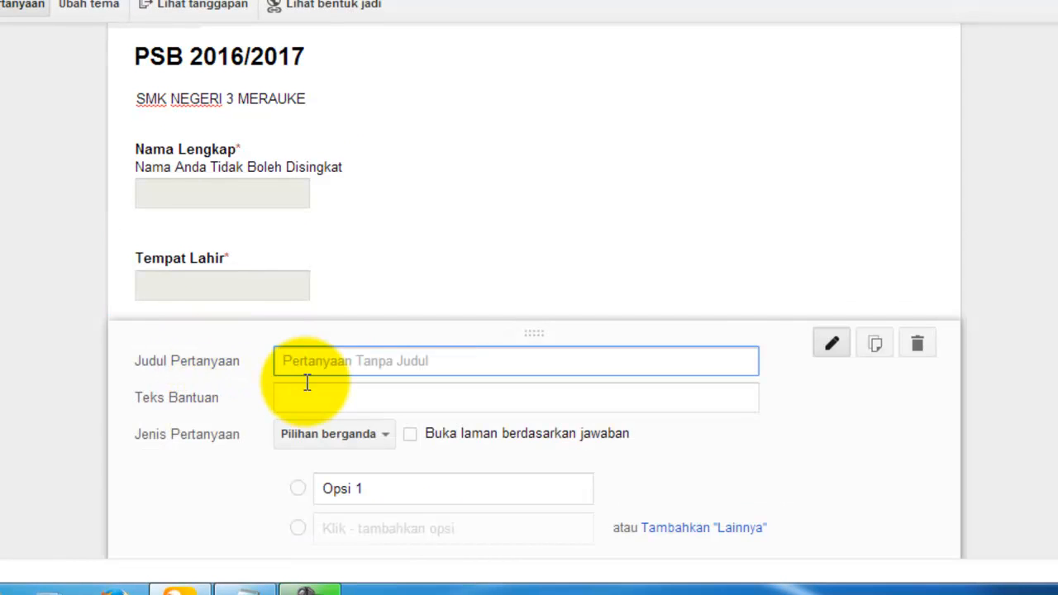
Step: Title the new question 'Tanggal Lahir' and make it a Tanggal (date) question
scroll(305, 381, down, 1)
click(302, 260)
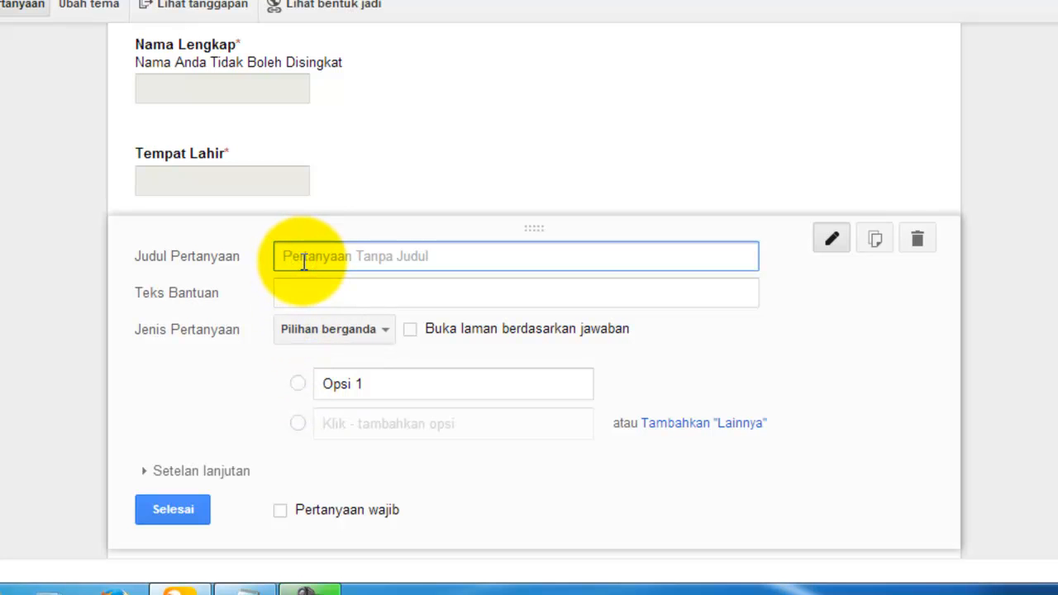
text(Tanggal)
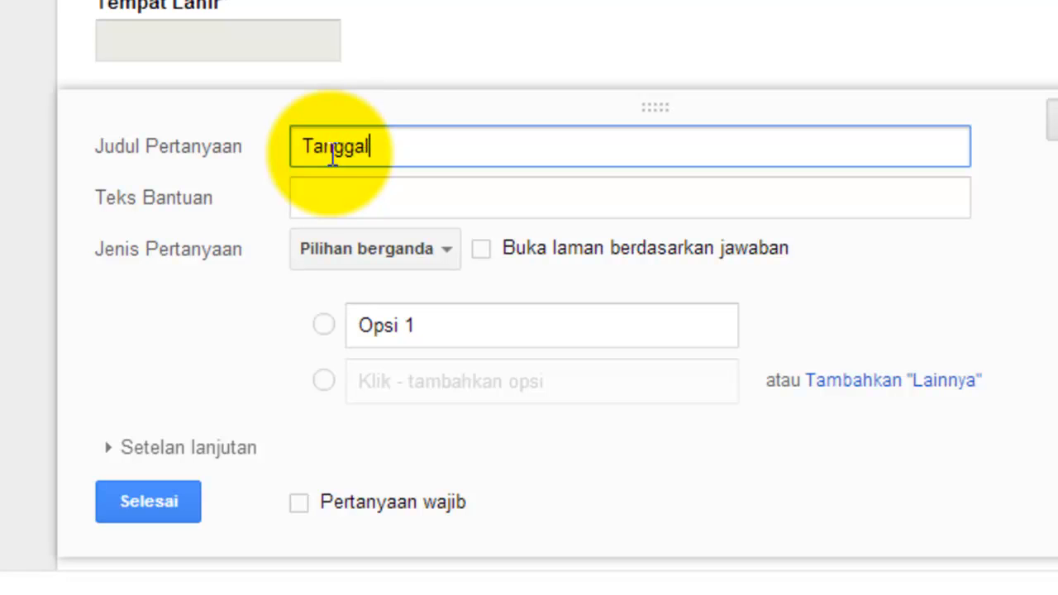
text( Lahir)
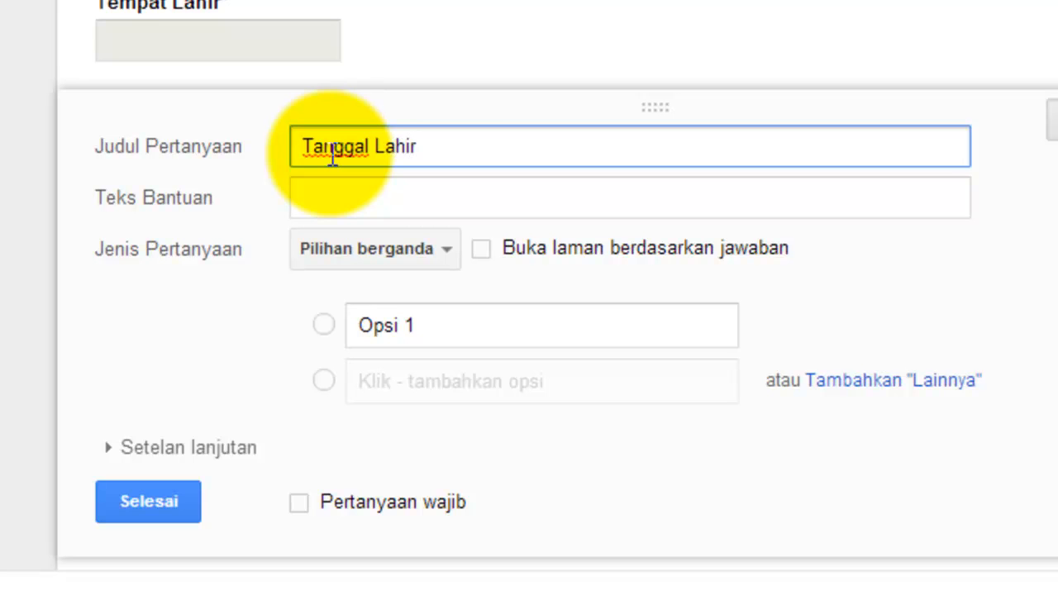
click(415, 253)
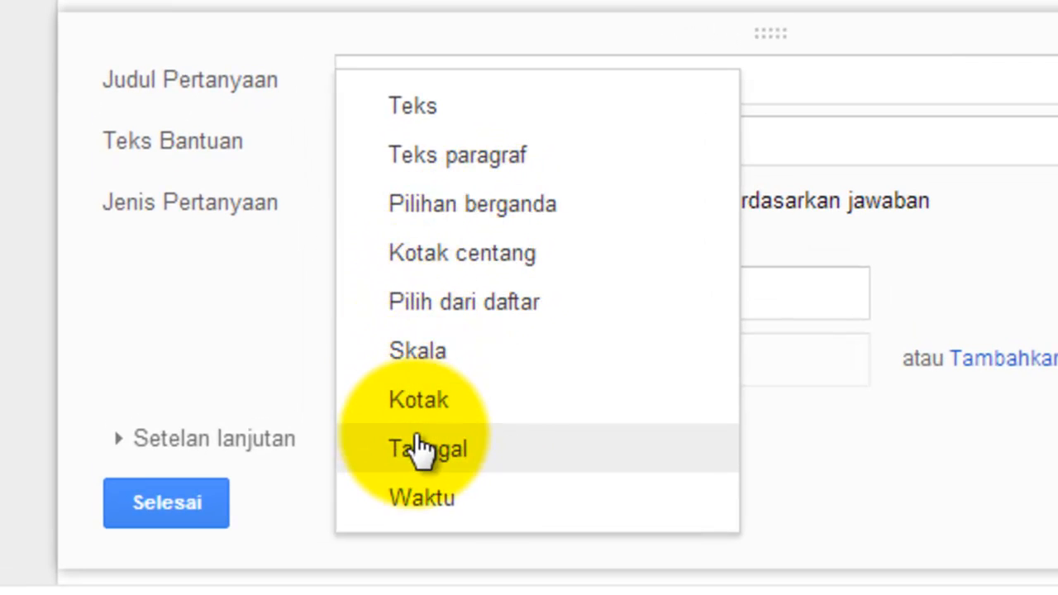
click(420, 451)
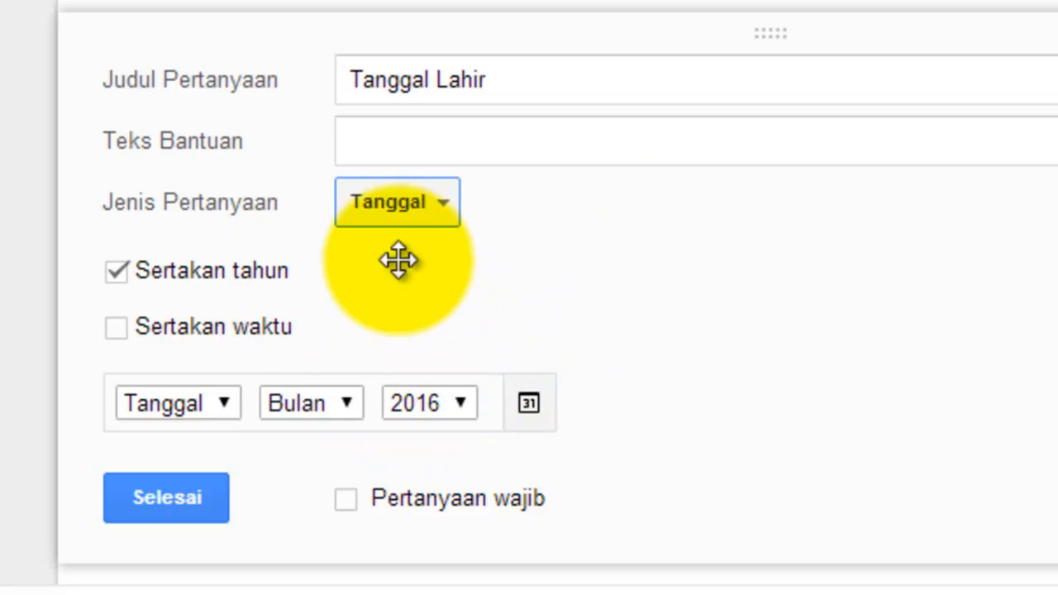
Step: Add help text 'Tanggal/Bulan/Tahun', mark Tanggal Lahir required, and finish editing
click(380, 133)
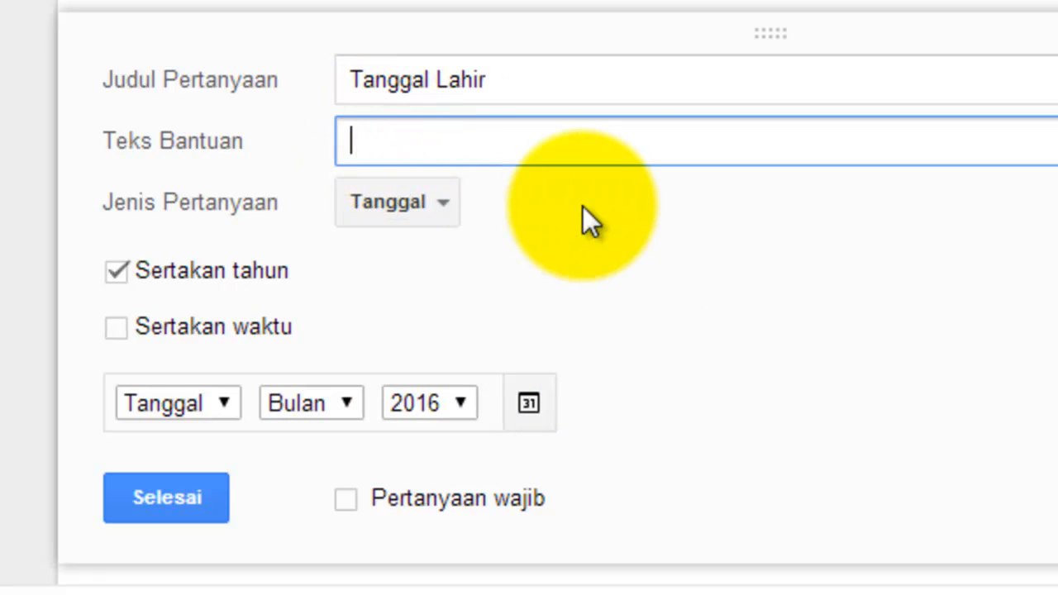
text(Tan)
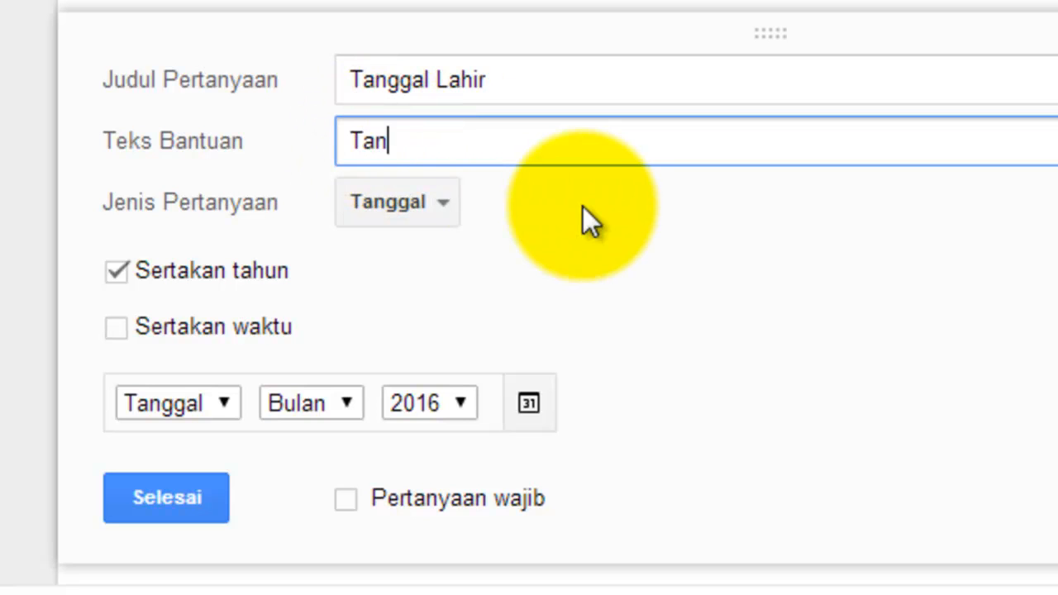
text(ggal)
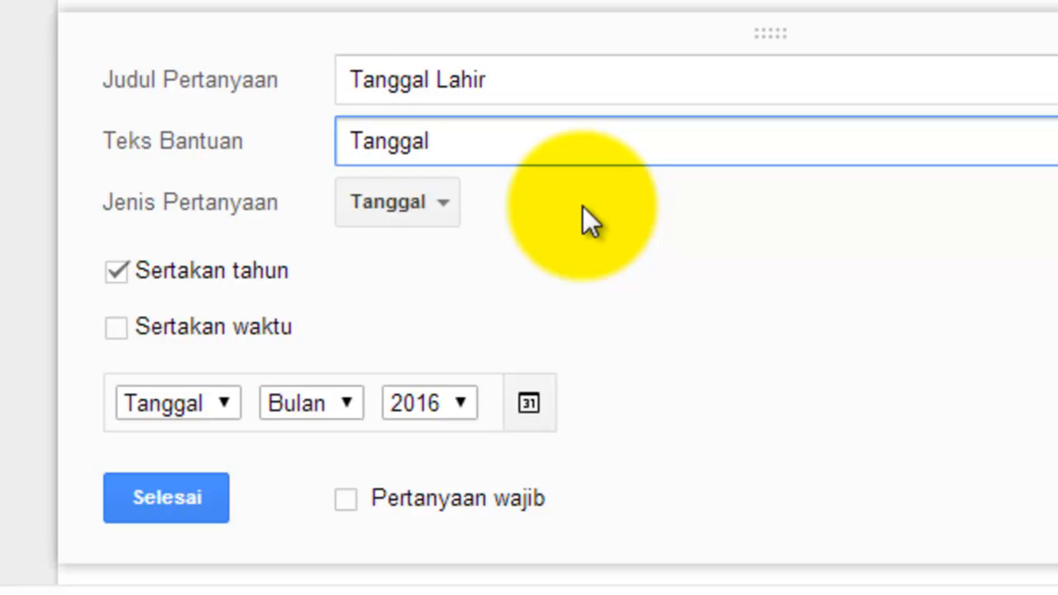
text(/B)
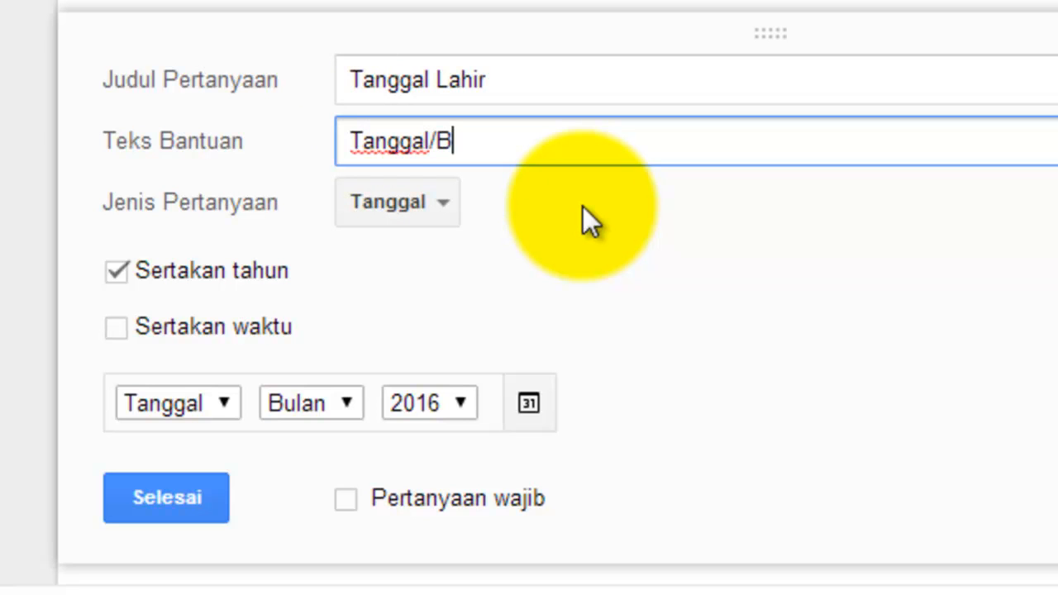
text(ulan)
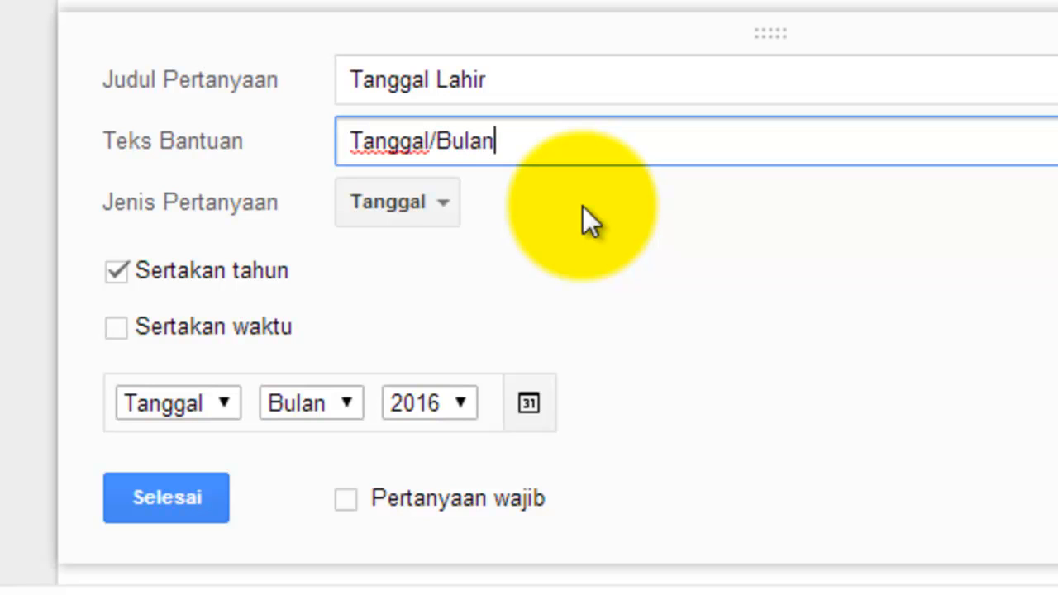
text(/Tahun)
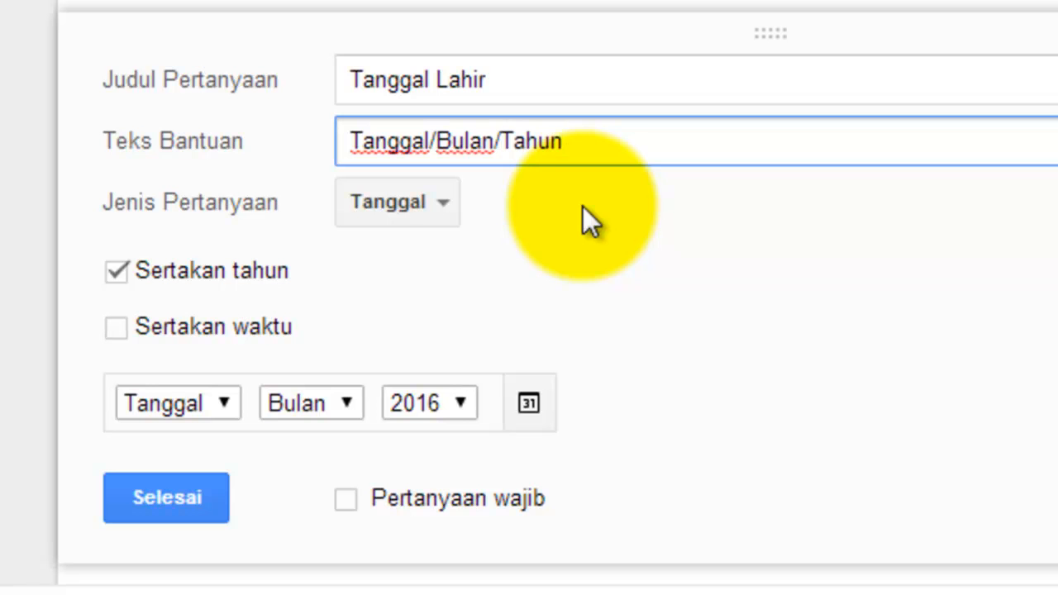
drag(579, 142, 338, 160)
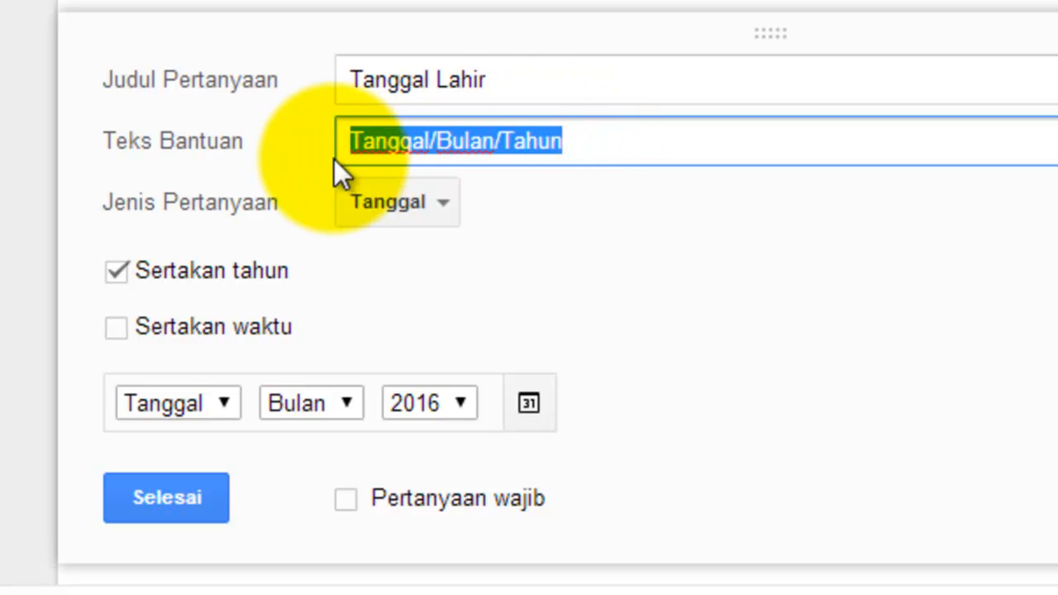
click(600, 214)
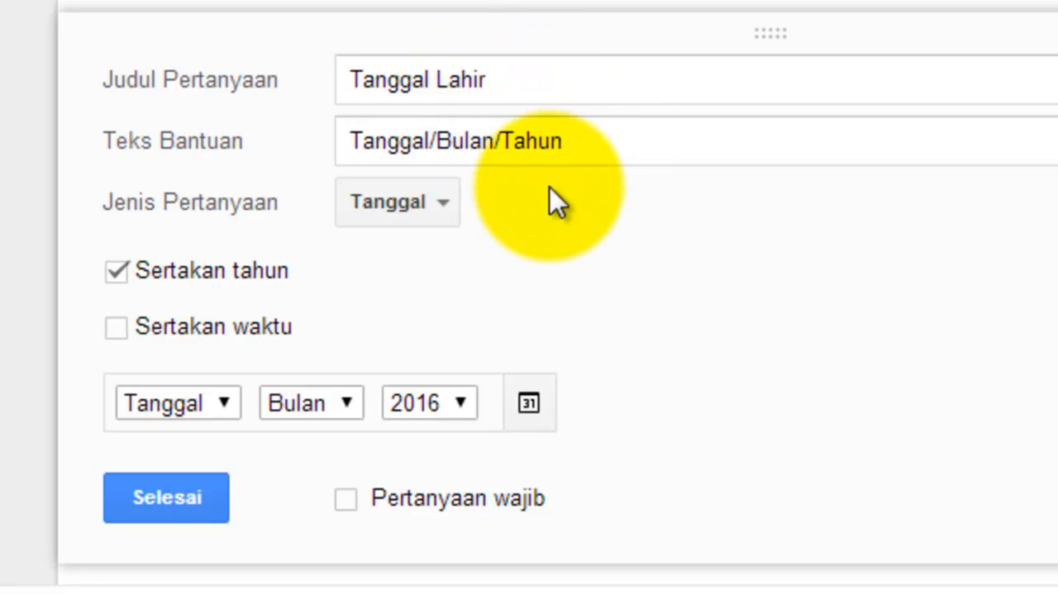
click(347, 500)
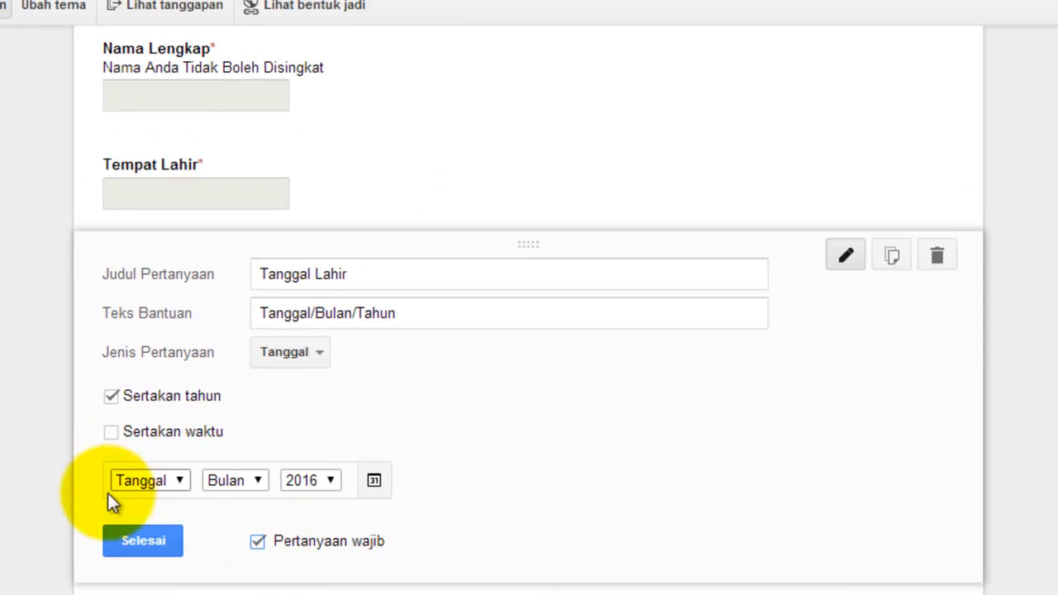
click(136, 539)
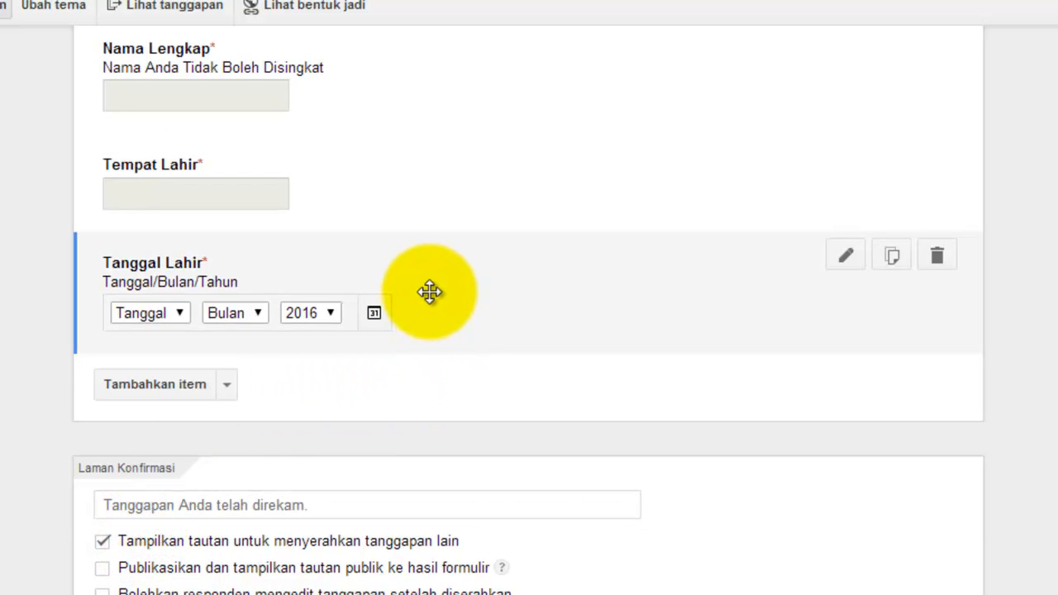
scroll(420, 269, down, 2)
scroll(421, 268, up, 2)
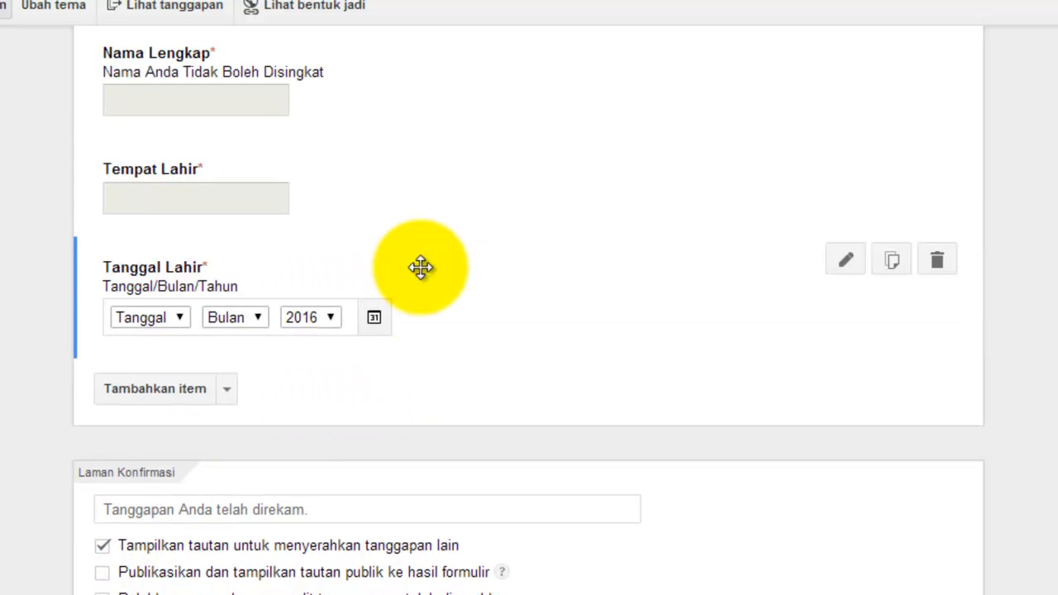
Step: Add a question titled 'Agama' with the Pilih dari daftar (choose from list) type
click(182, 389)
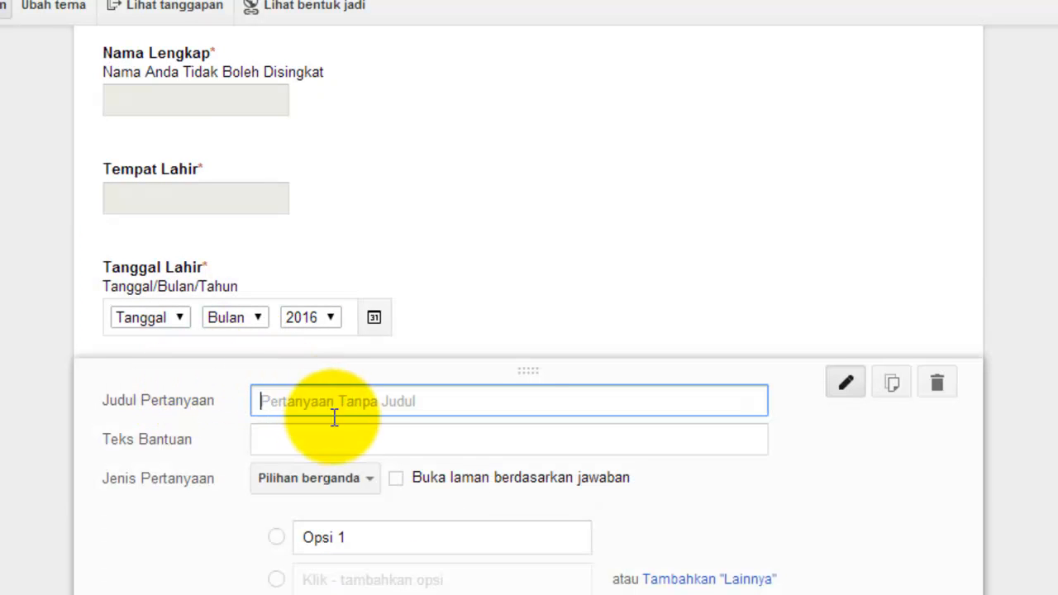
scroll(335, 419, down, 2)
click(358, 381)
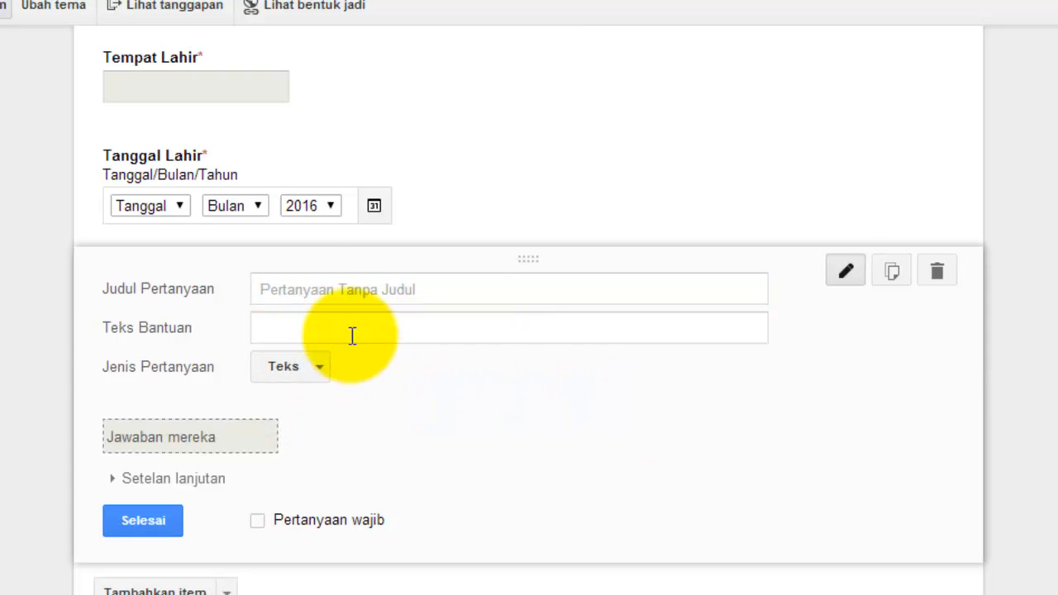
click(302, 287)
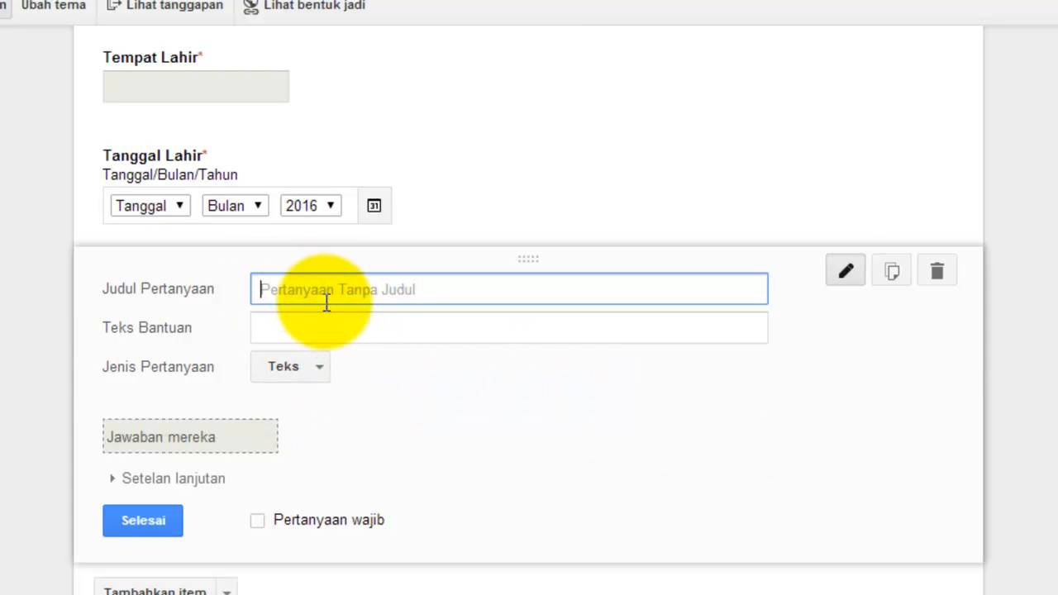
text(Agama)
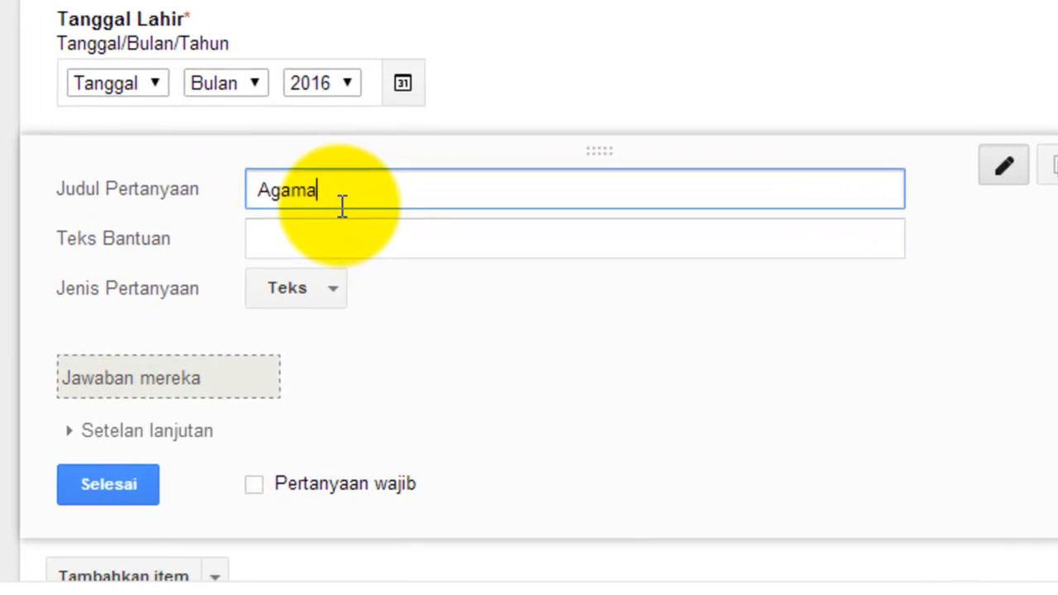
click(333, 291)
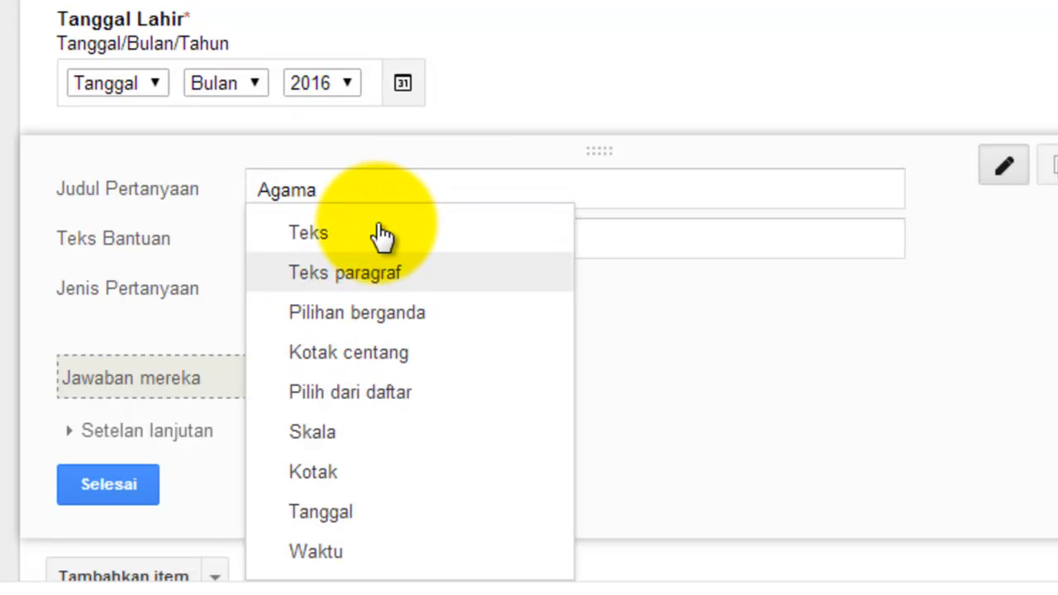
click(382, 236)
click(333, 289)
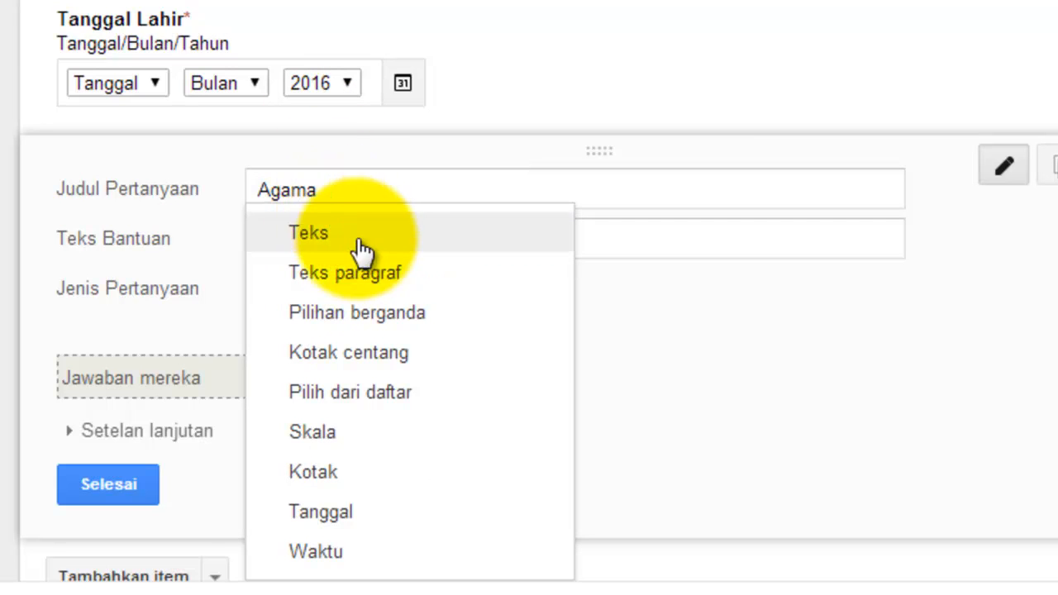
click(371, 395)
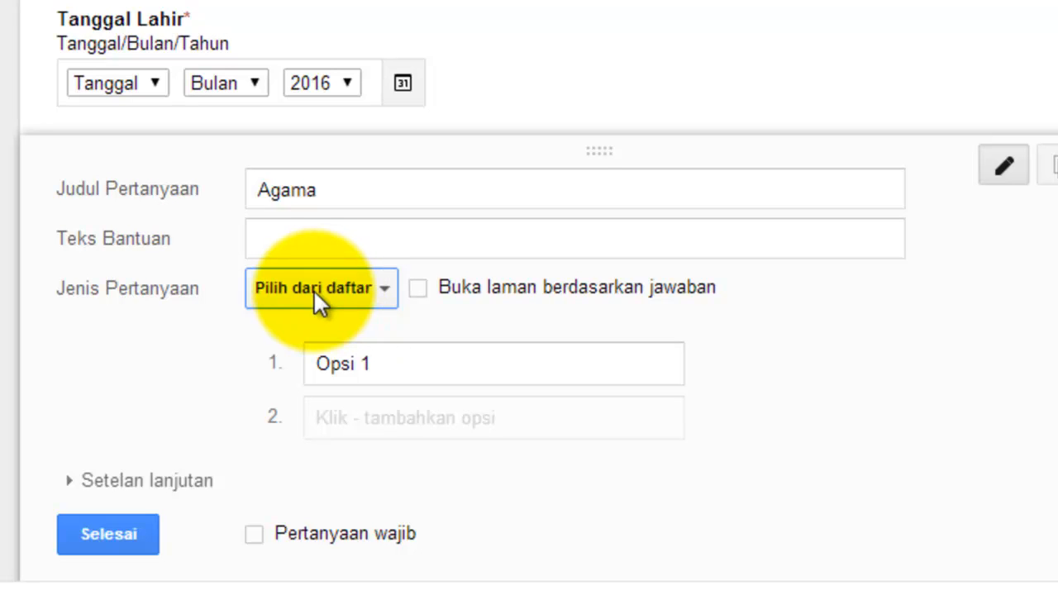
Step: Enter the Agama options Islam, Kristen Katolik, Kristen Protestan, Hindu and Budha
click(382, 365)
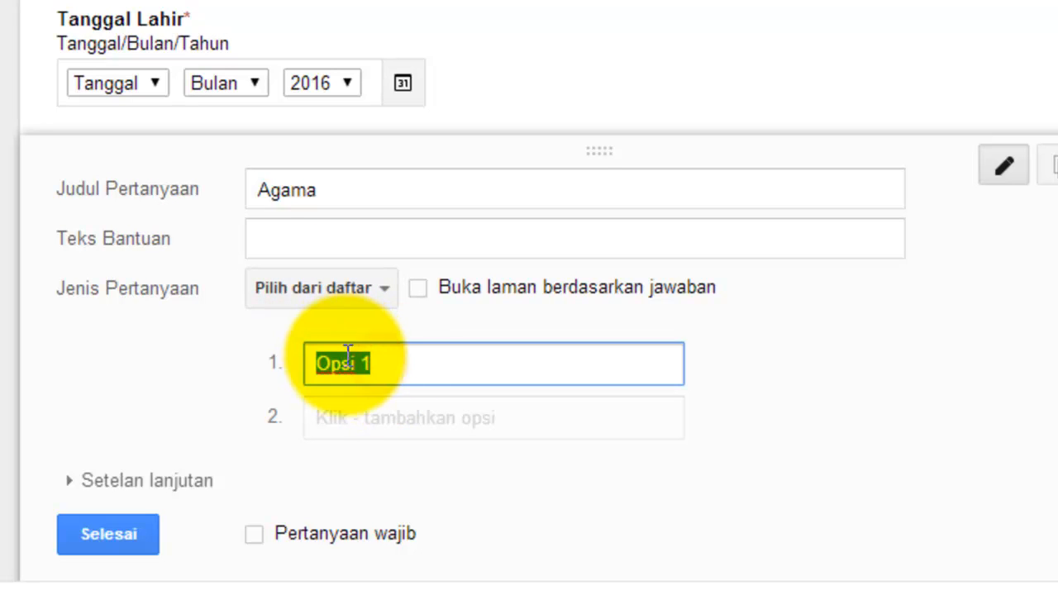
text(Islam)
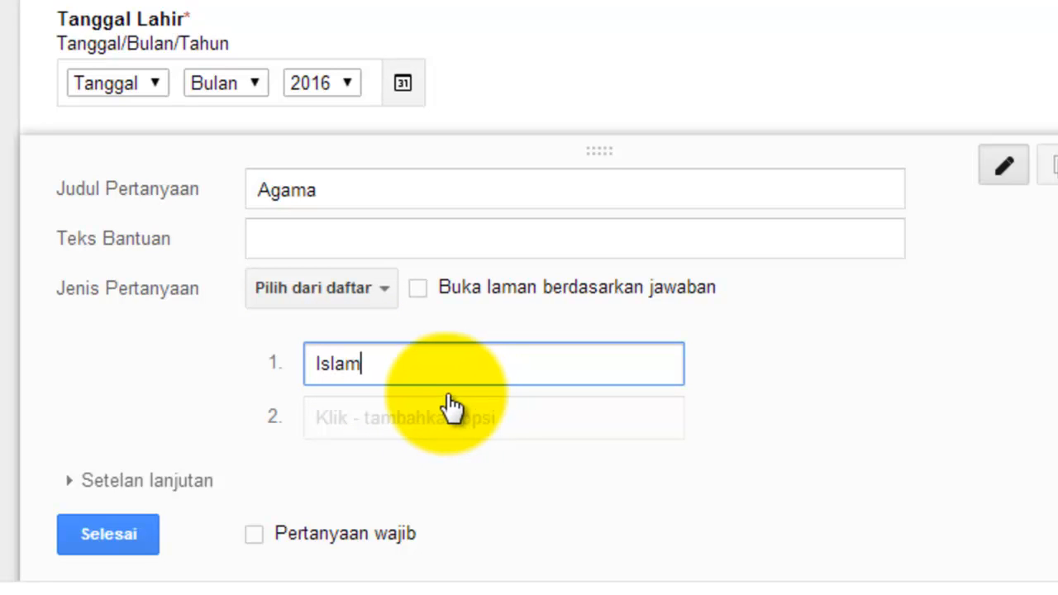
click(343, 420)
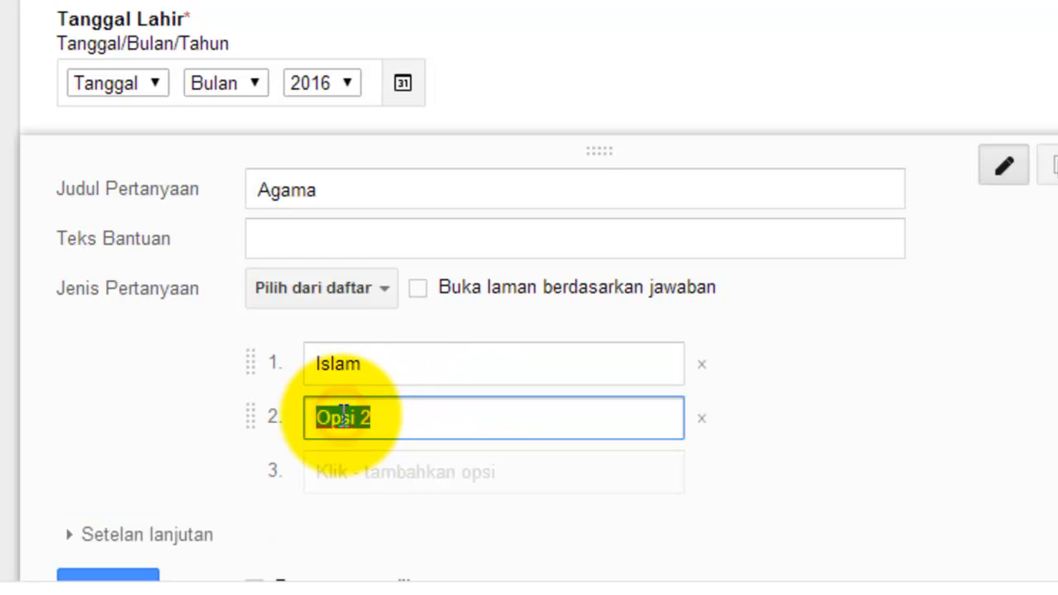
scroll(362, 418, down, 2)
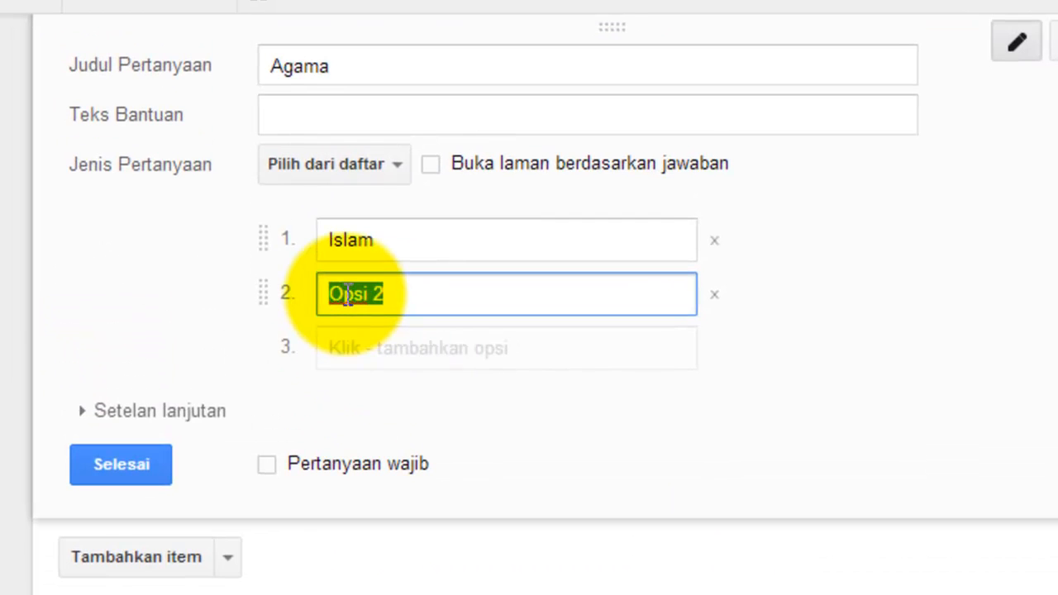
text(Kristen K)
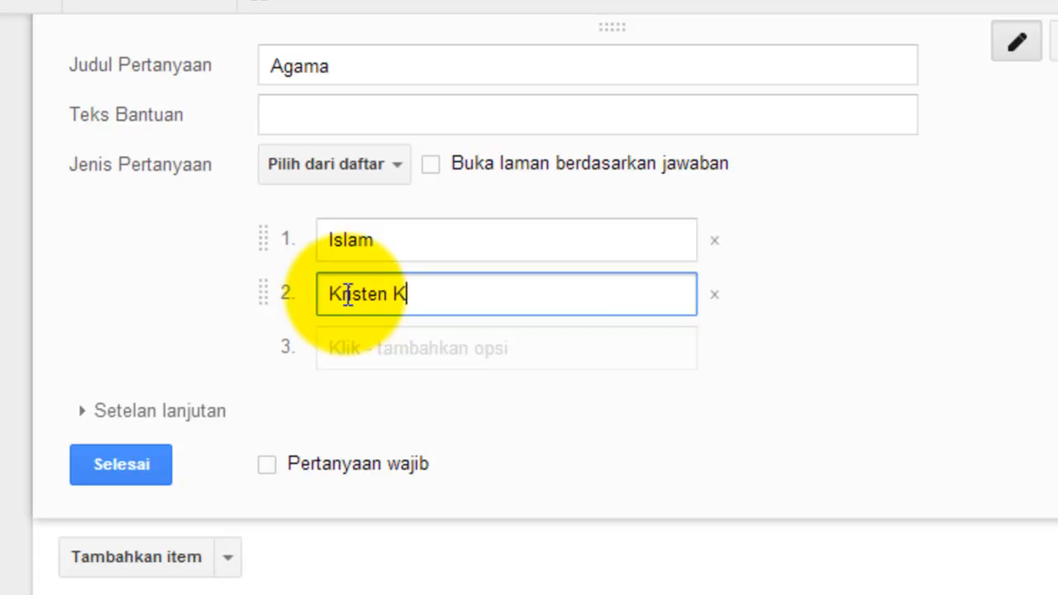
text(atolik)
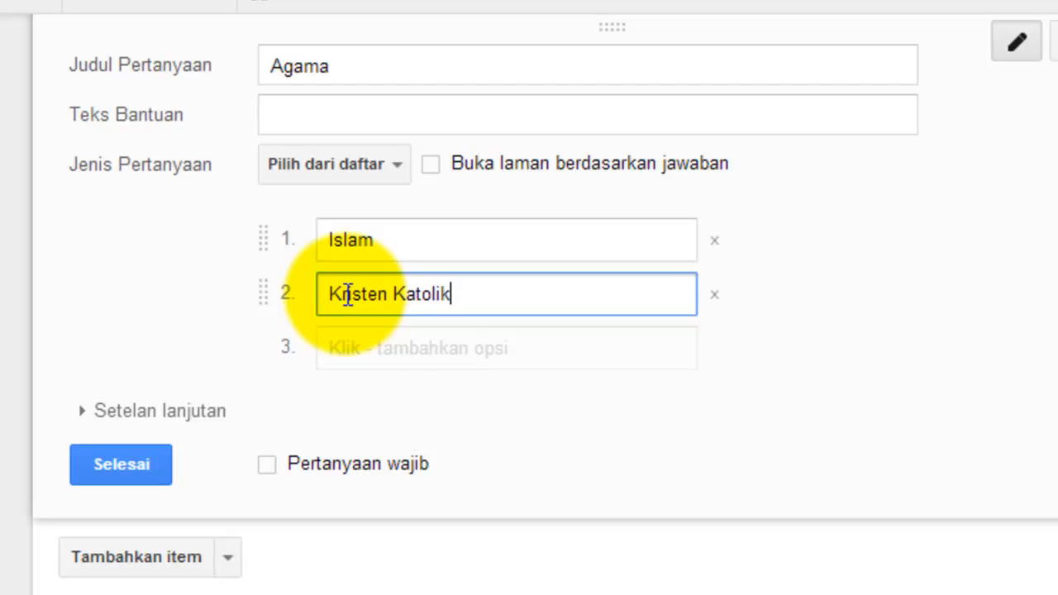
click(366, 348)
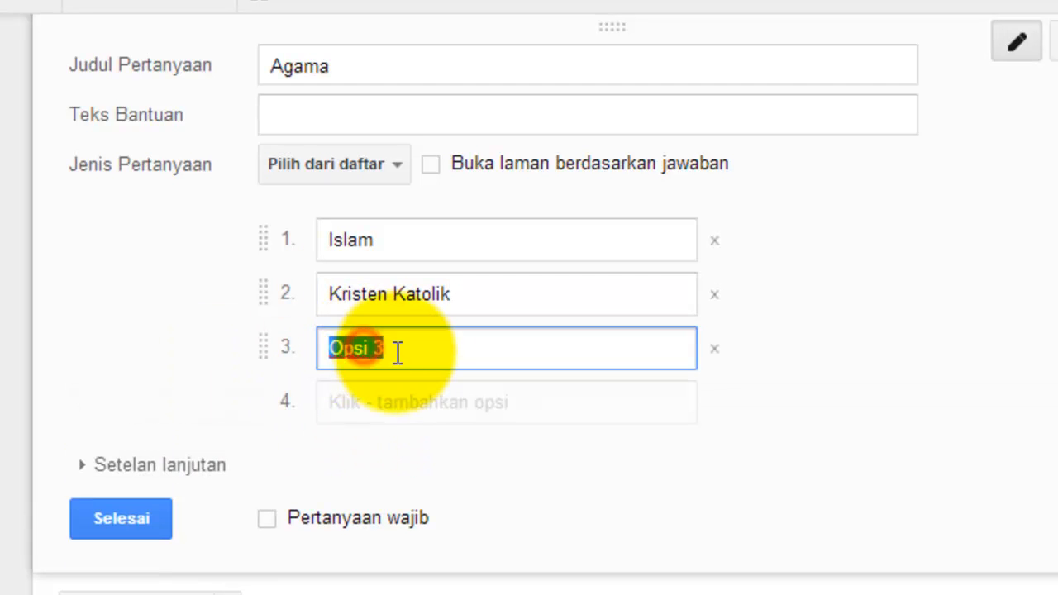
text(Kristen Protestan)
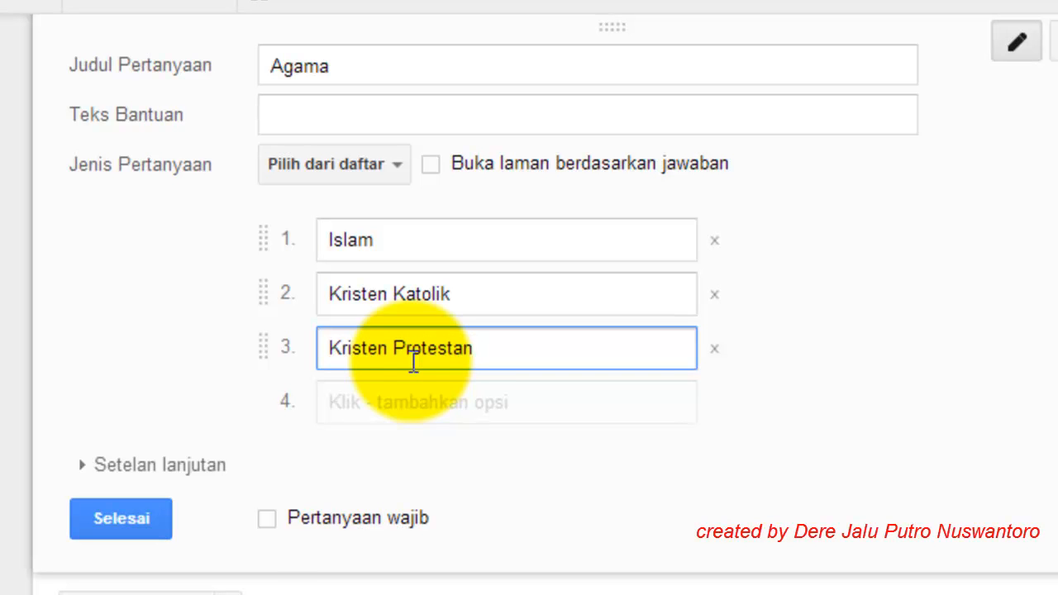
click(389, 404)
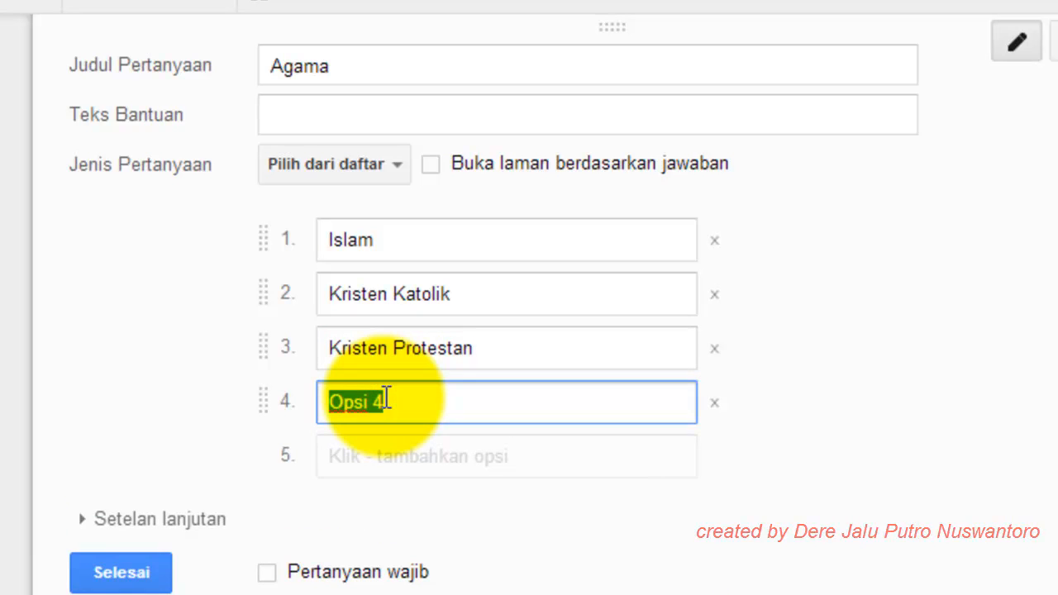
text(Hindu)
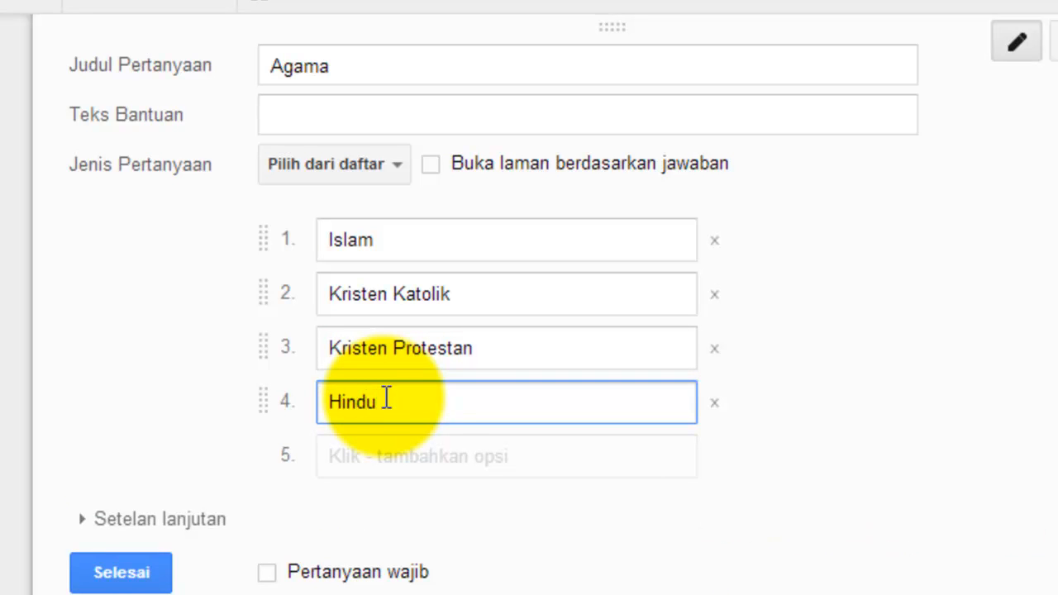
click(380, 457)
text(Budha)
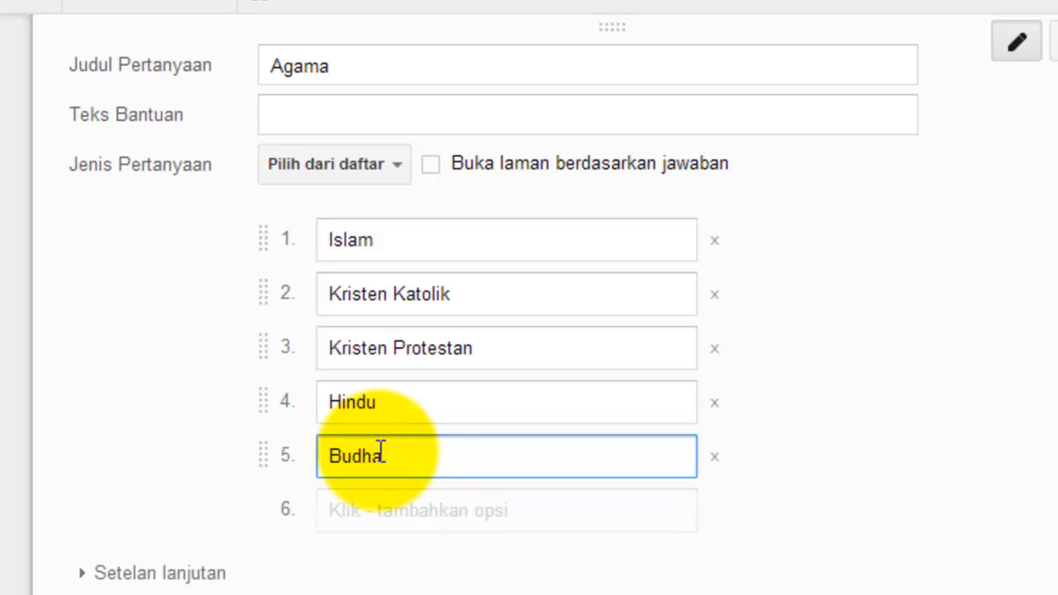
click(205, 295)
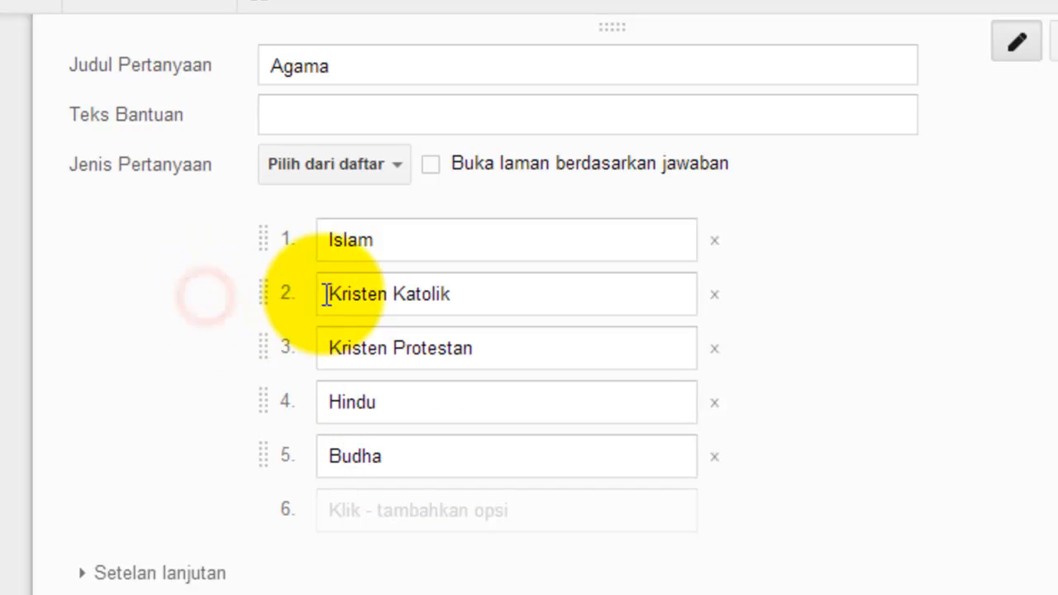
Step: Finish the Agama question, reopen it to check, and finish it again
scroll(353, 297, up, 2)
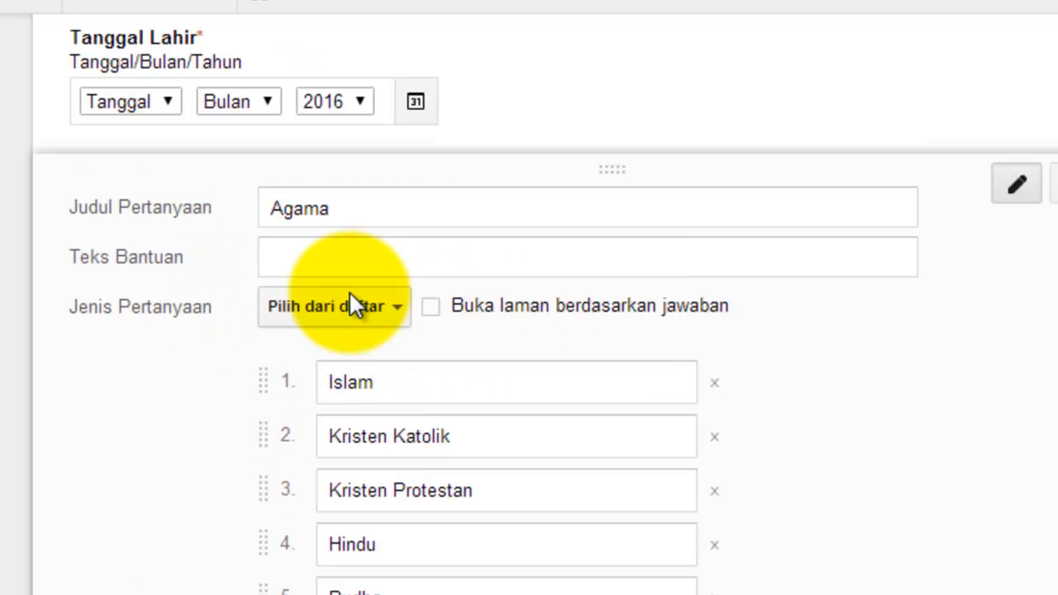
scroll(340, 272, down, 2)
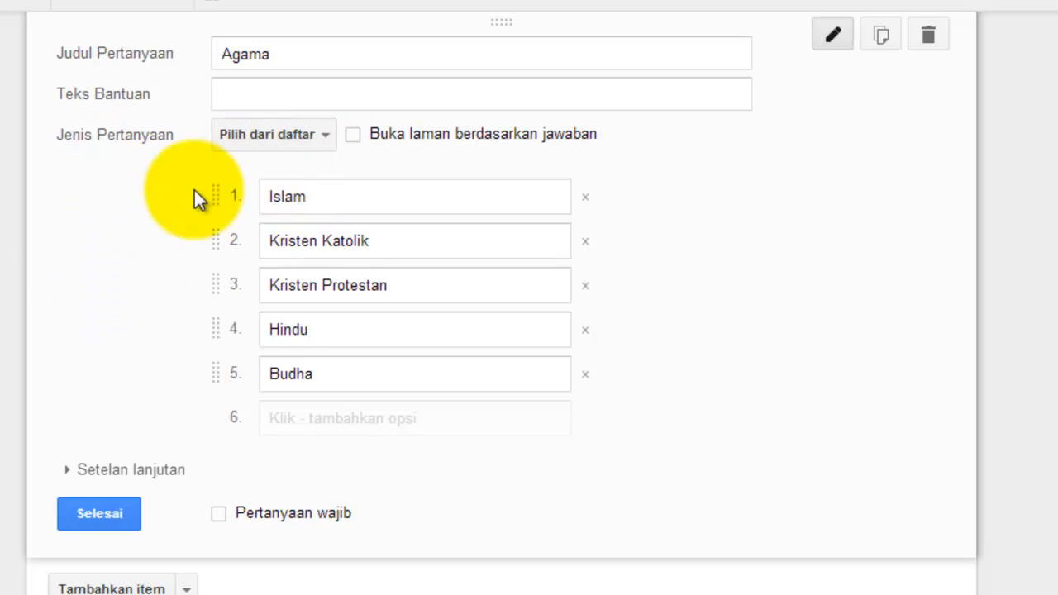
click(120, 514)
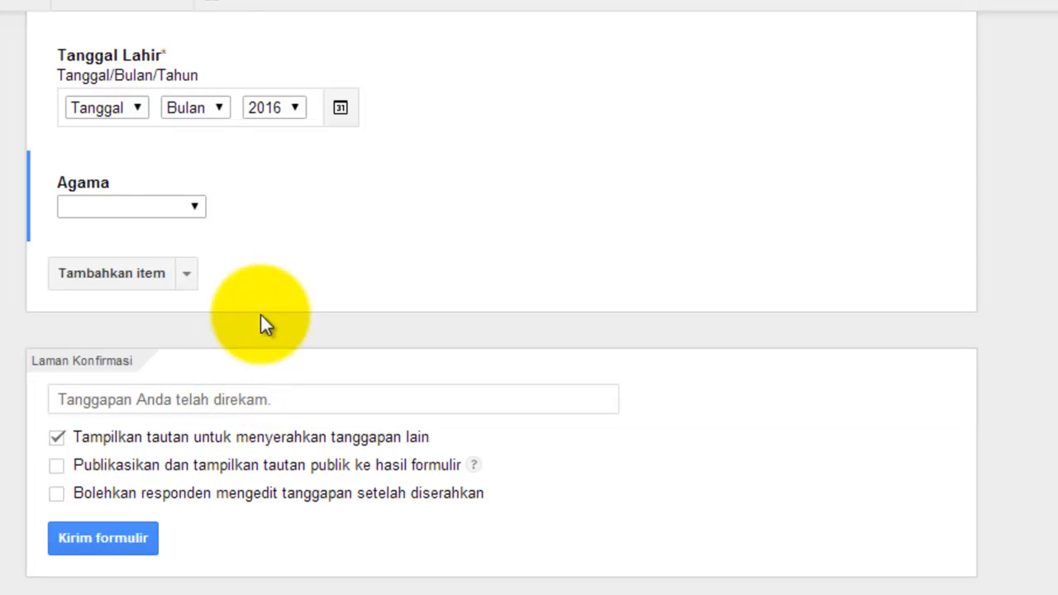
scroll(255, 265, up, 4)
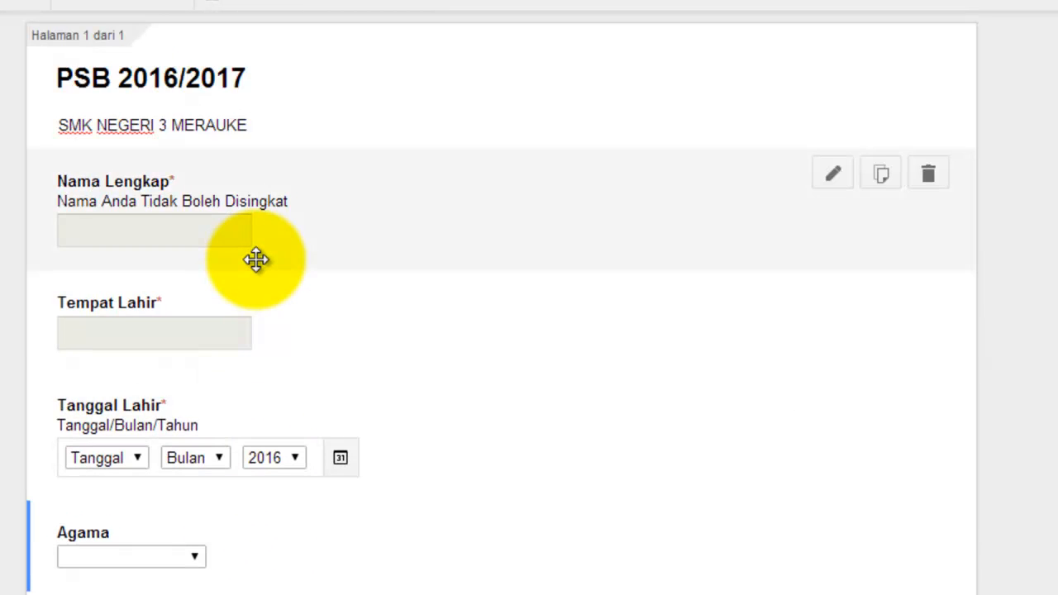
scroll(256, 260, down, 3)
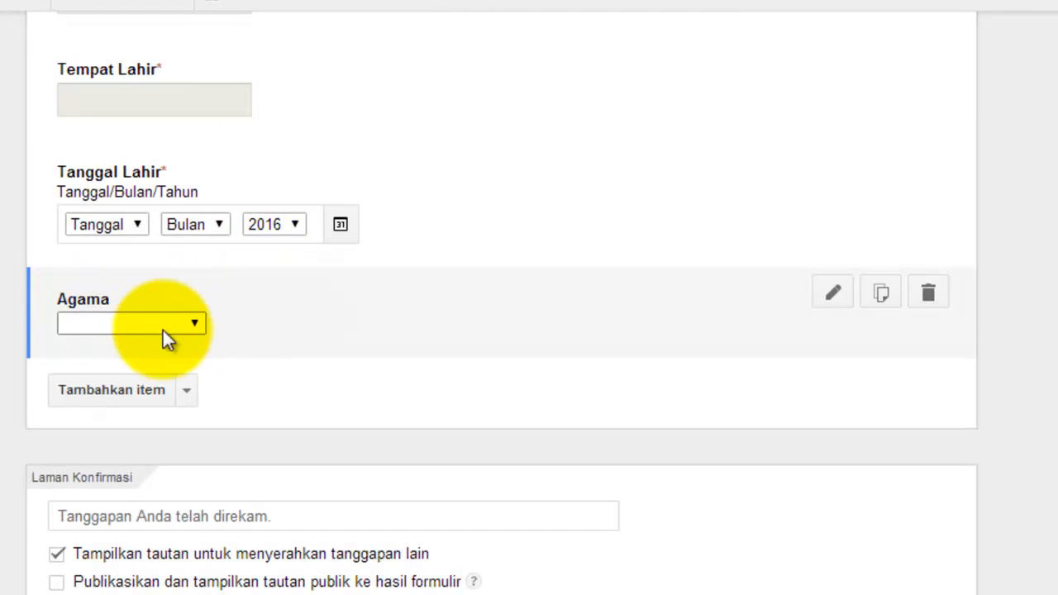
click(192, 323)
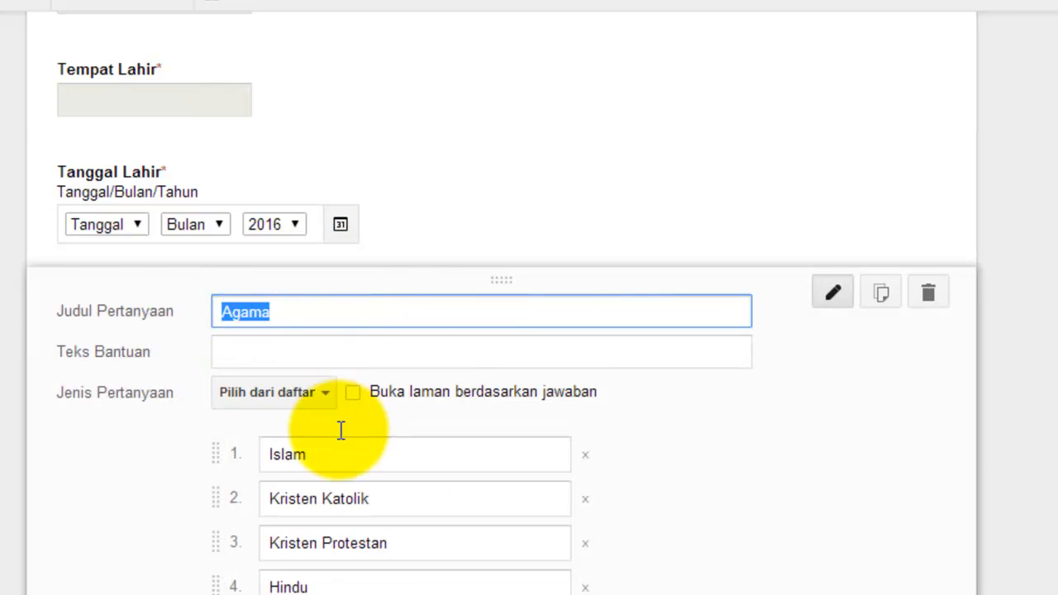
scroll(343, 426, down, 4)
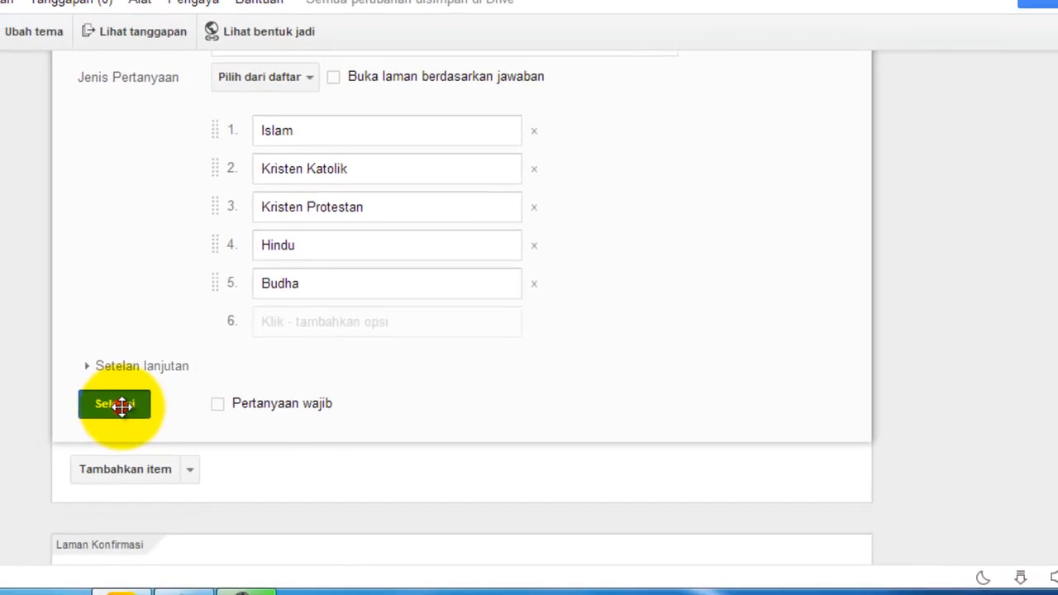
click(116, 405)
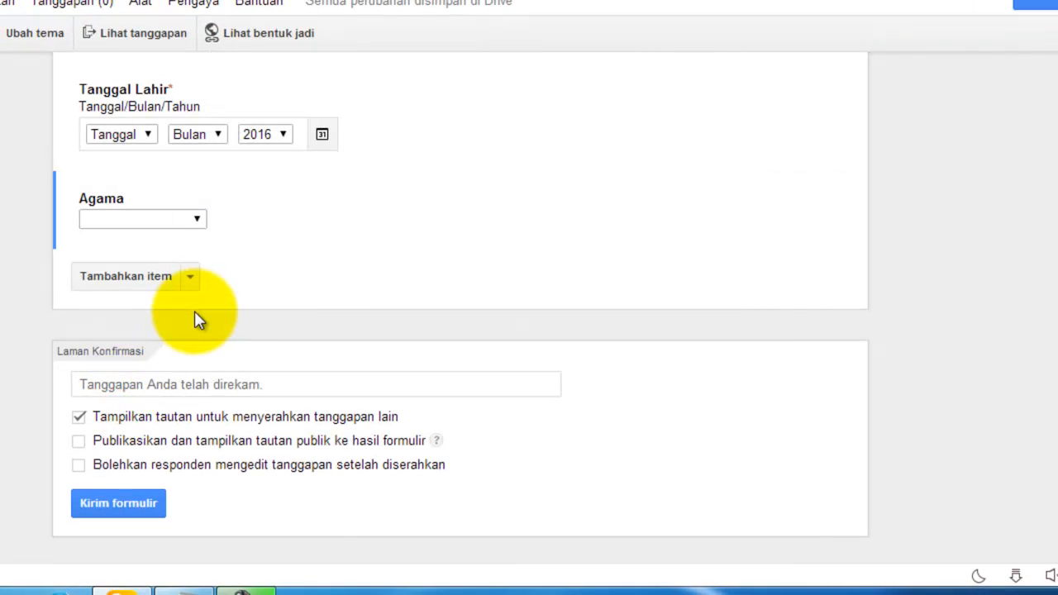
Step: Insert a question below Agama titled 'Hobi' and bring up its question-type choices
click(137, 281)
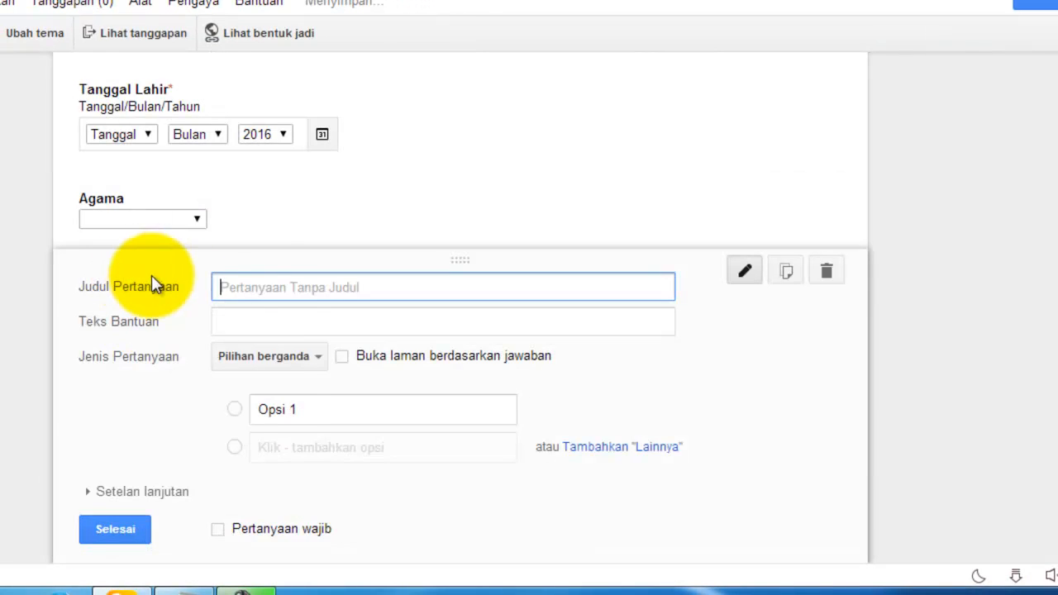
click(285, 362)
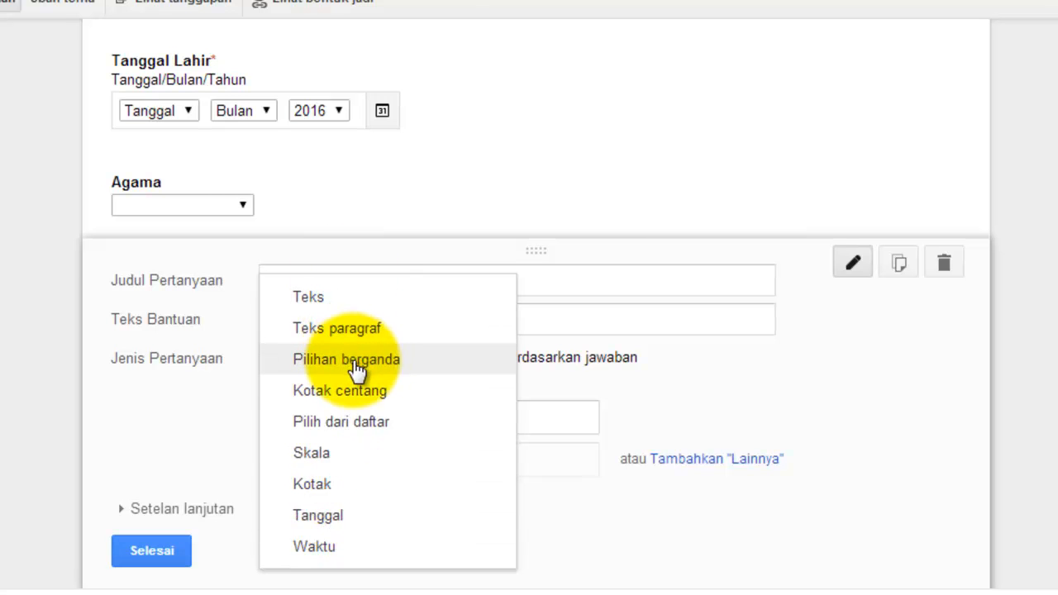
click(362, 248)
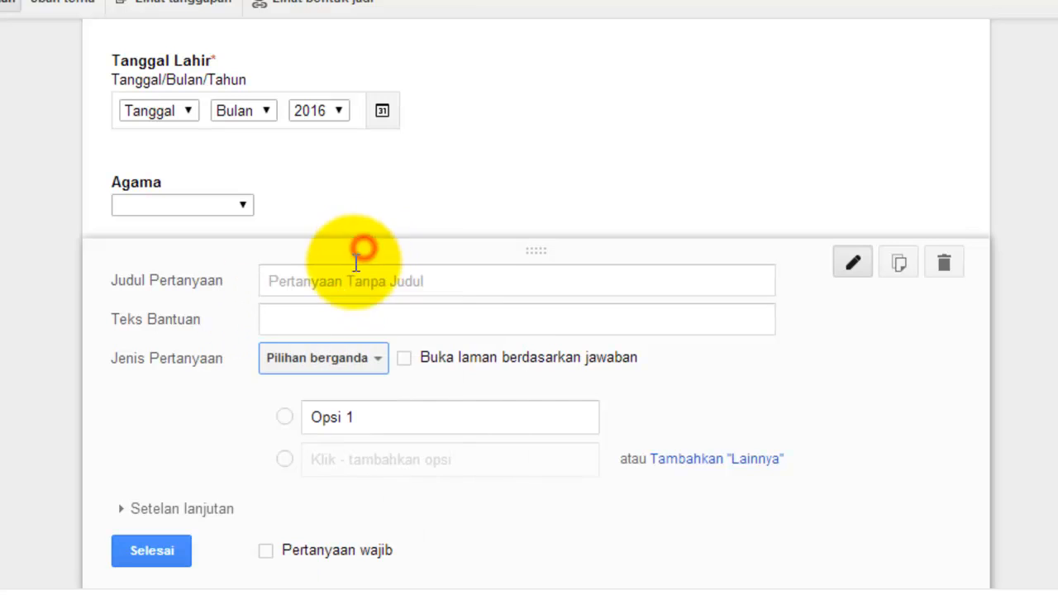
click(304, 279)
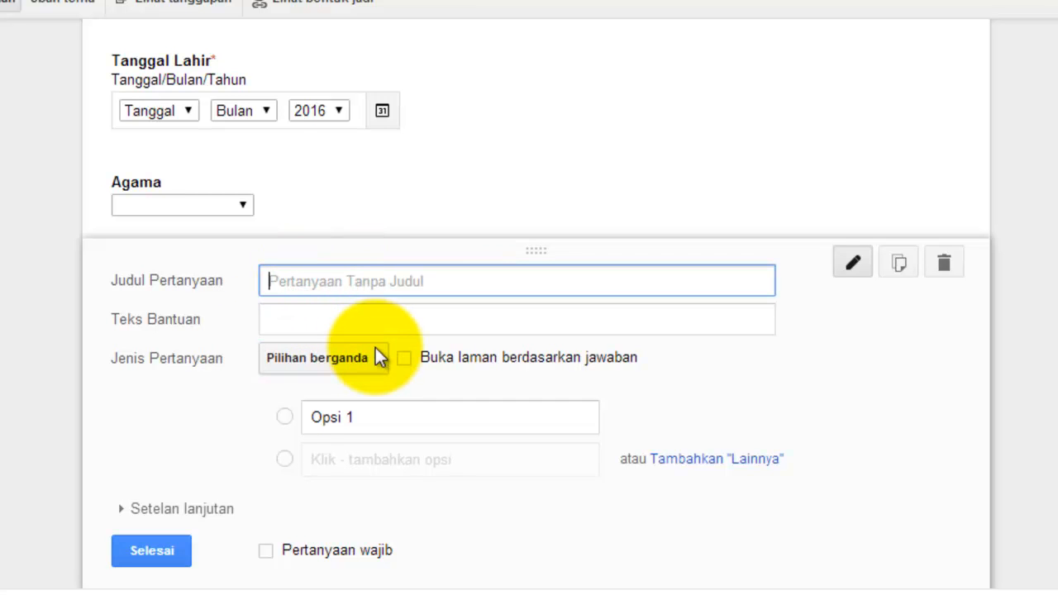
text(Hobi)
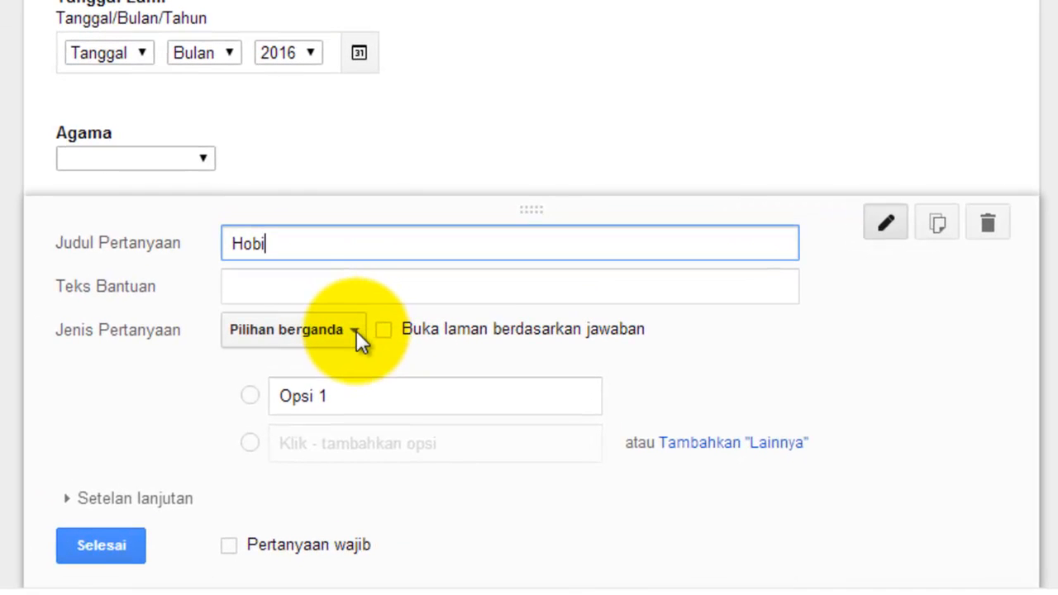
click(356, 331)
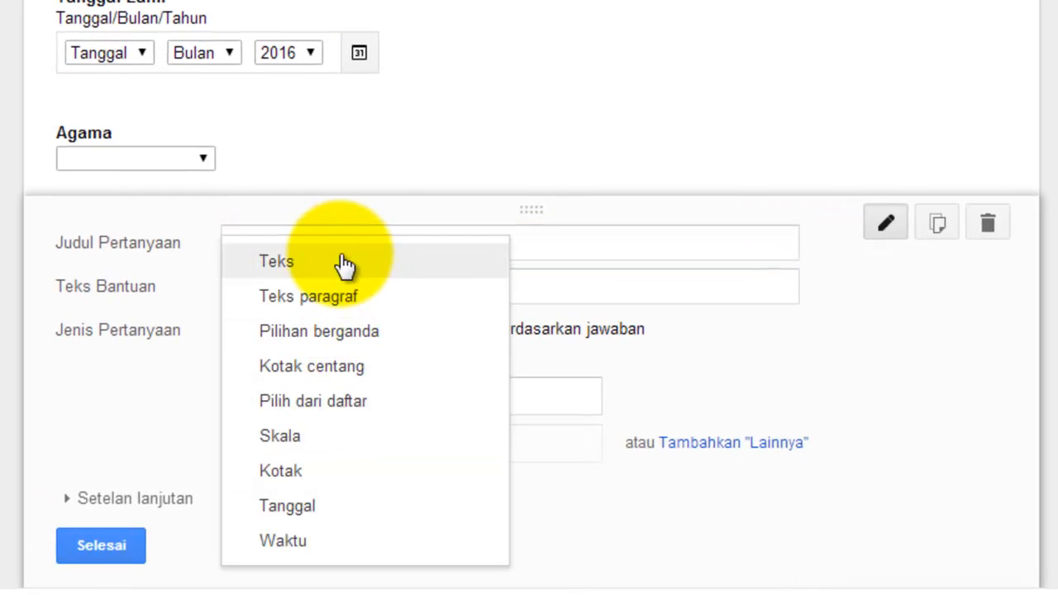
Step: Make Hobi a checkbox question with options Membaca, Browsing and Bernyanyi
click(295, 376)
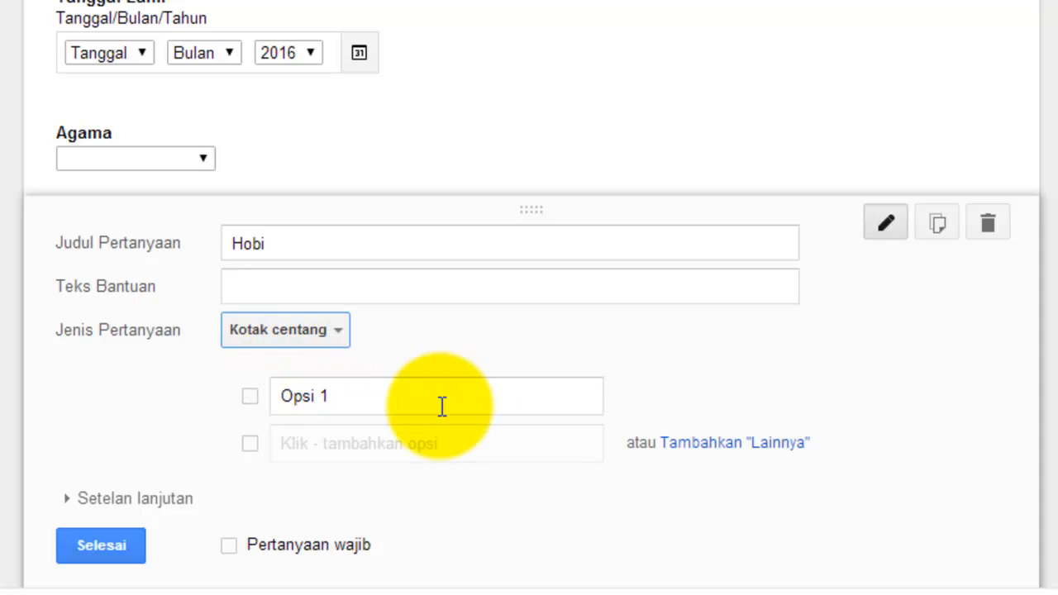
click(375, 403)
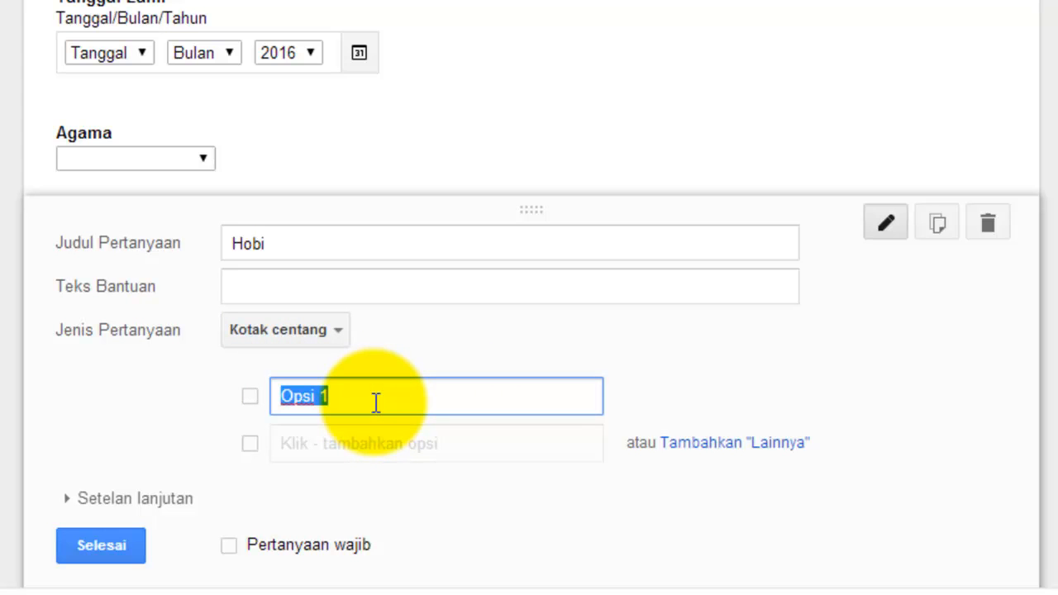
text(Membaca)
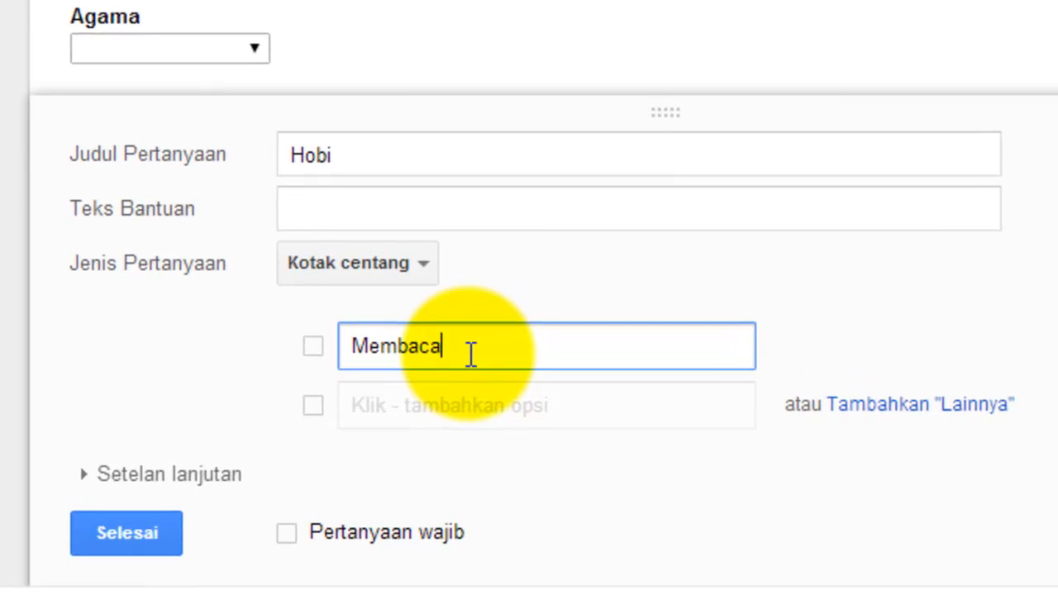
click(413, 397)
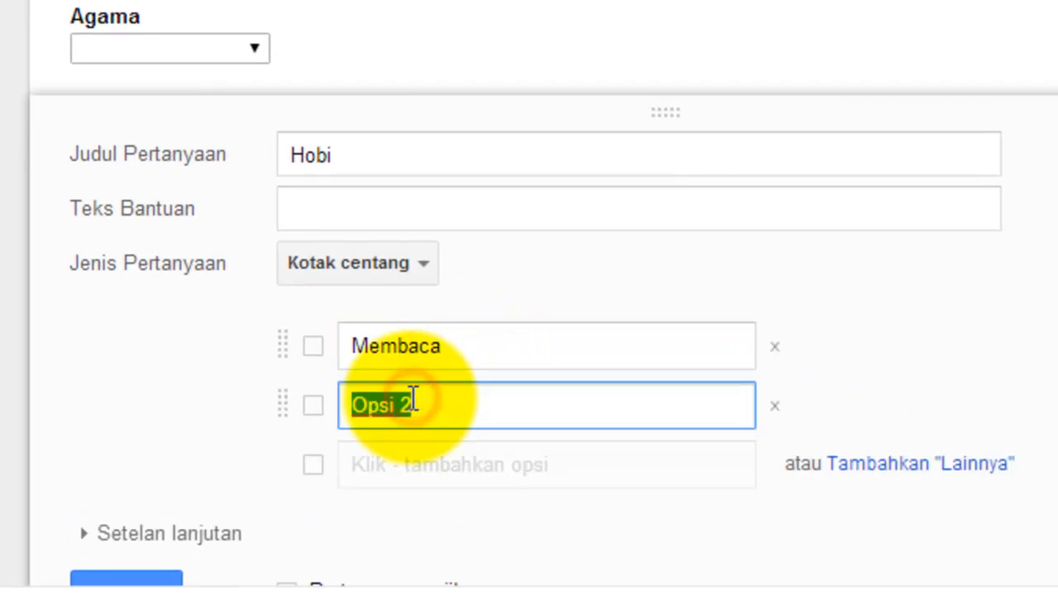
text(Browsing)
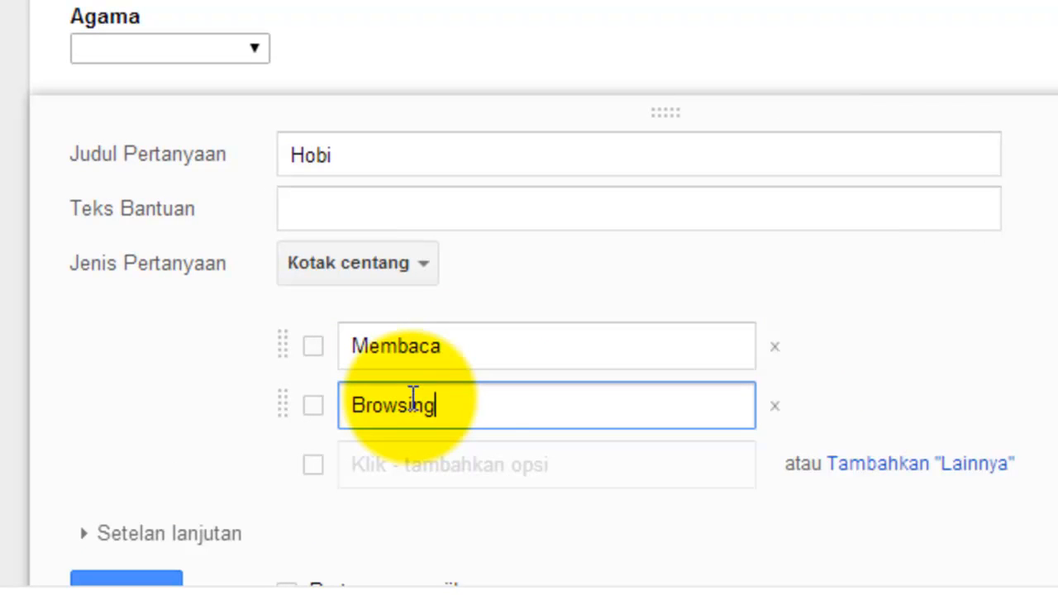
click(421, 459)
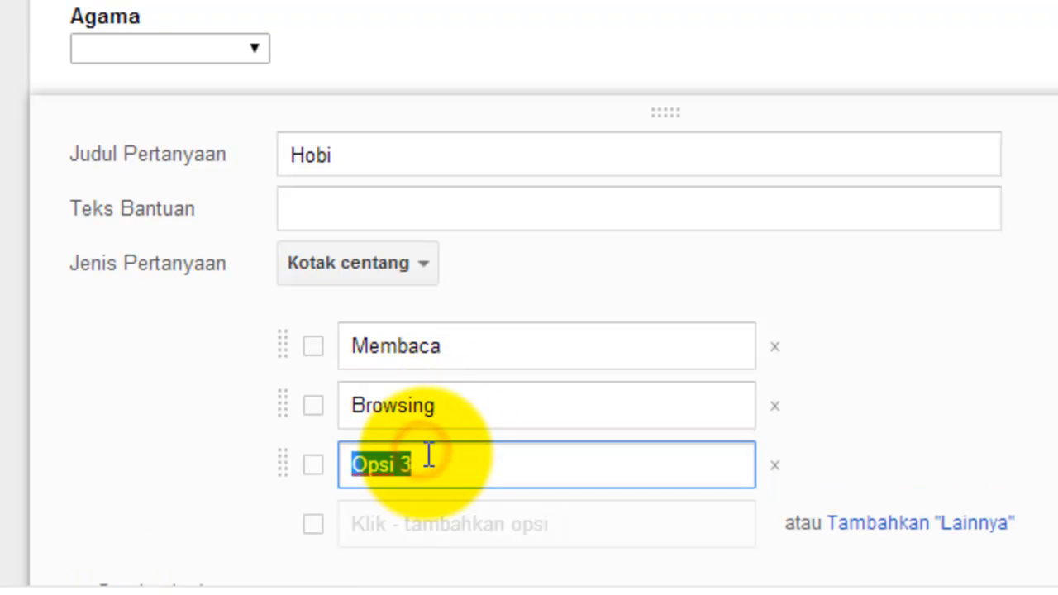
text(Bernya)
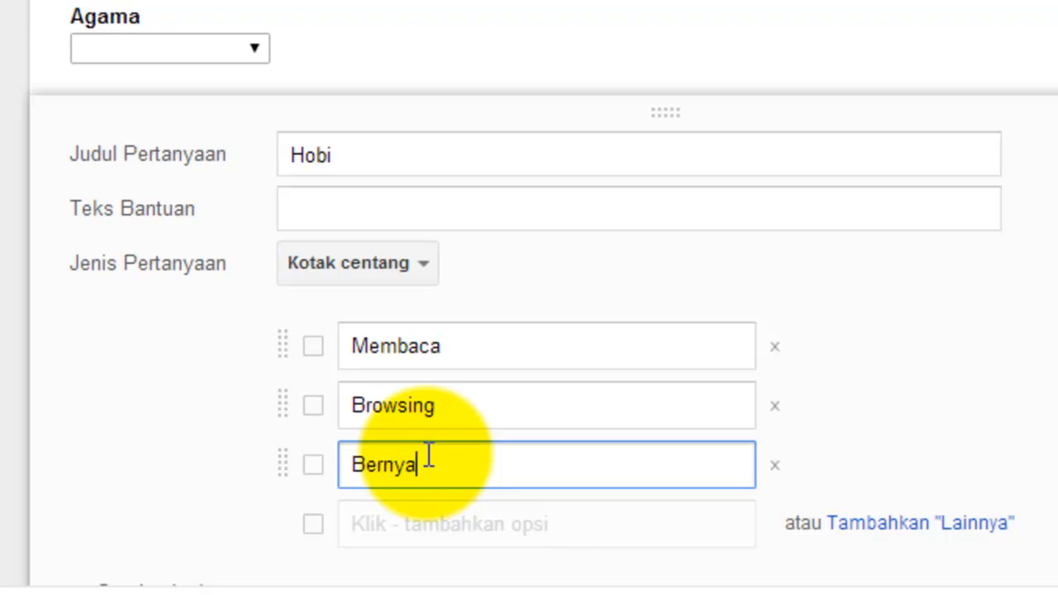
text(yi)
Step: Correct the spelling of Bernyanyi, add Olahraga as the fourth option, and finish Hobi
scroll(444, 461, down, 2)
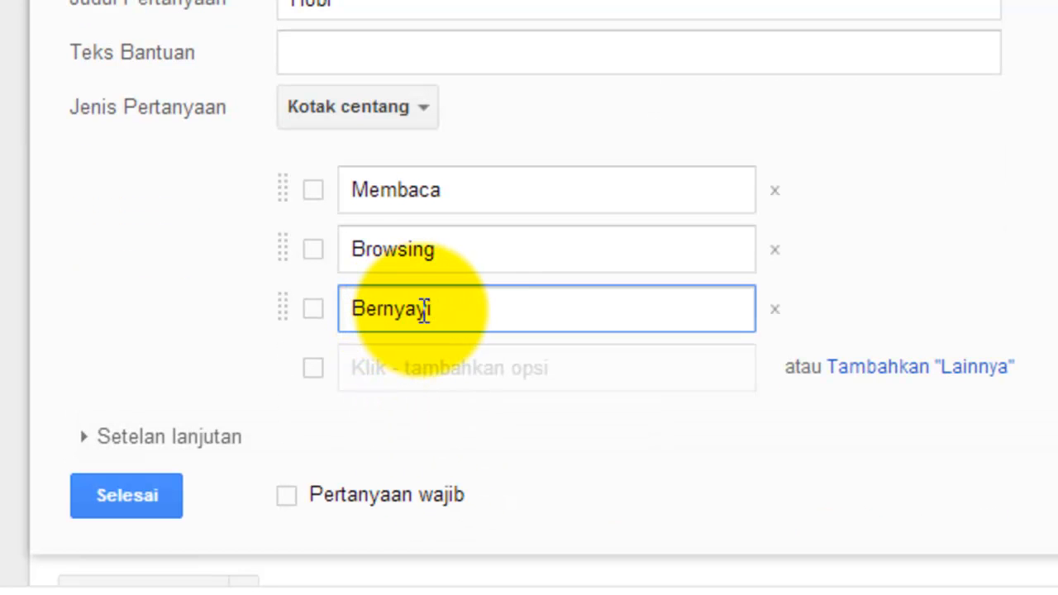
click(422, 308)
text(nyi)
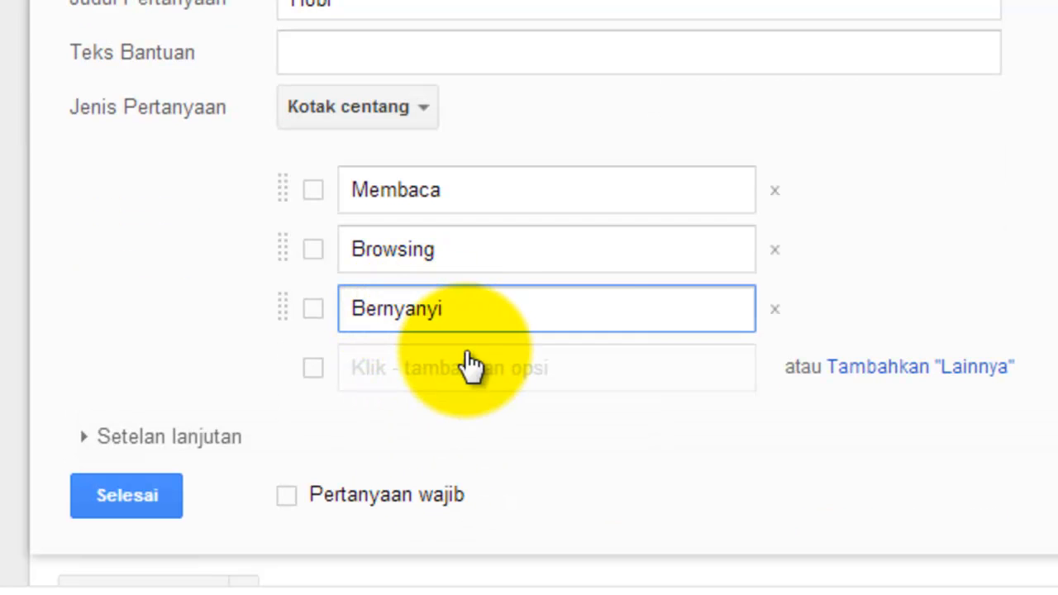
click(392, 364)
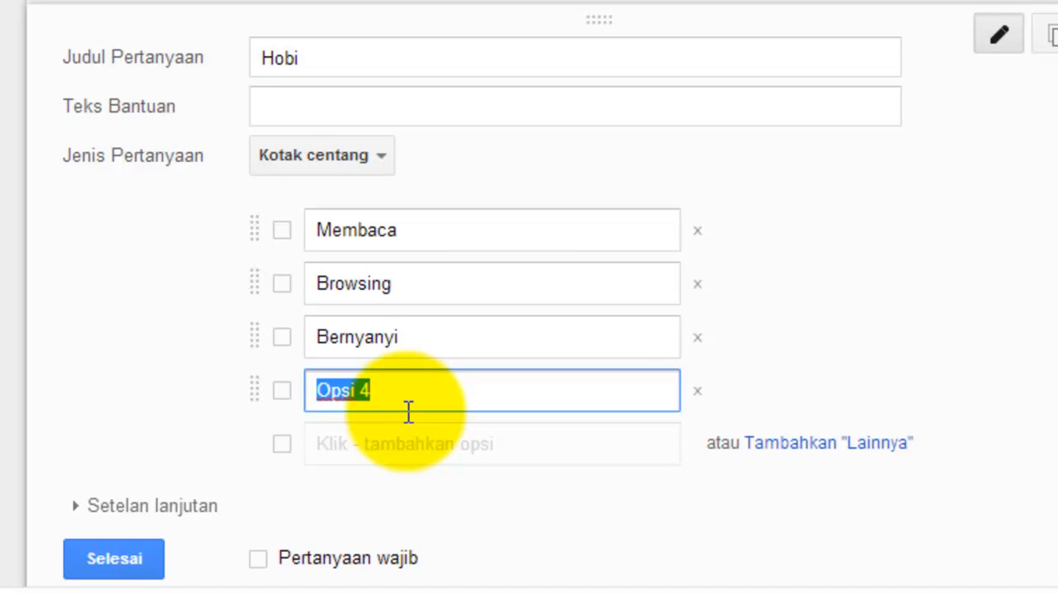
text(Olahraga)
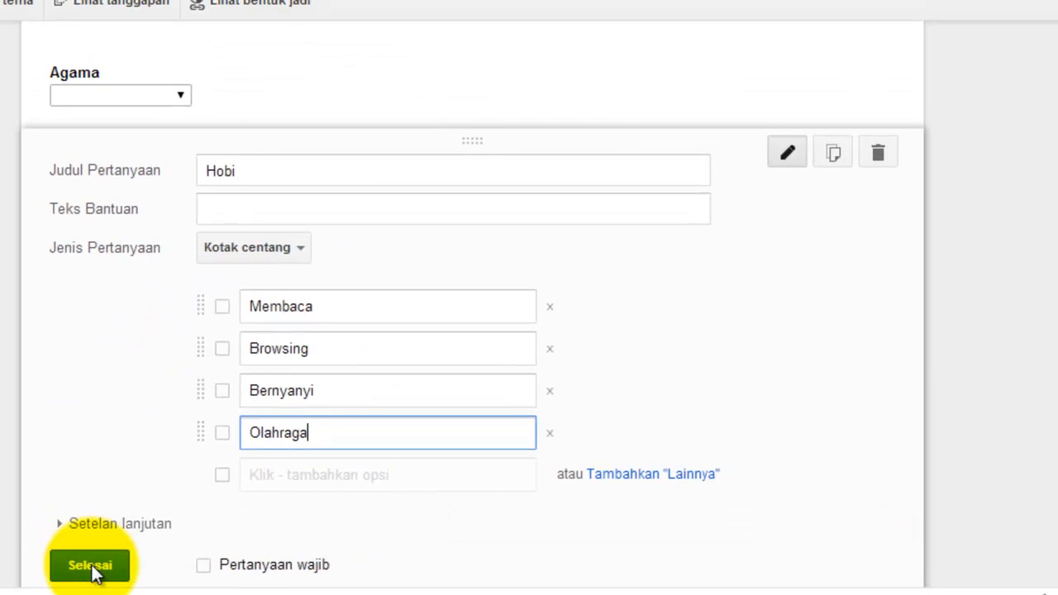
click(91, 566)
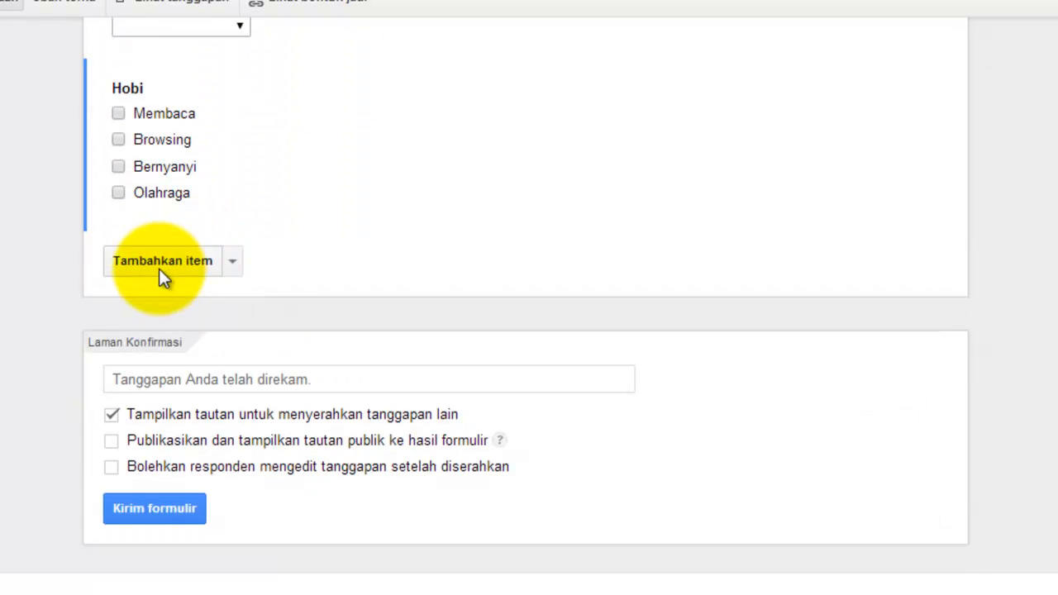
Step: Add a short-text (Teks) question titled 'Email' below Hobi and expand Setelan lanjutan
click(159, 260)
scroll(313, 256, down, 2)
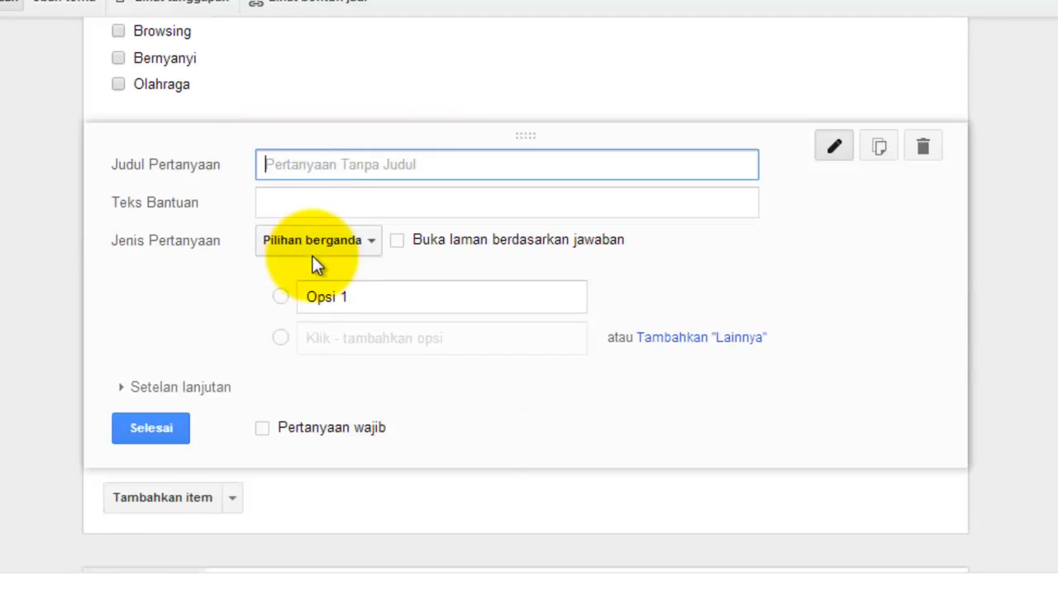
scroll(338, 214, up, 1)
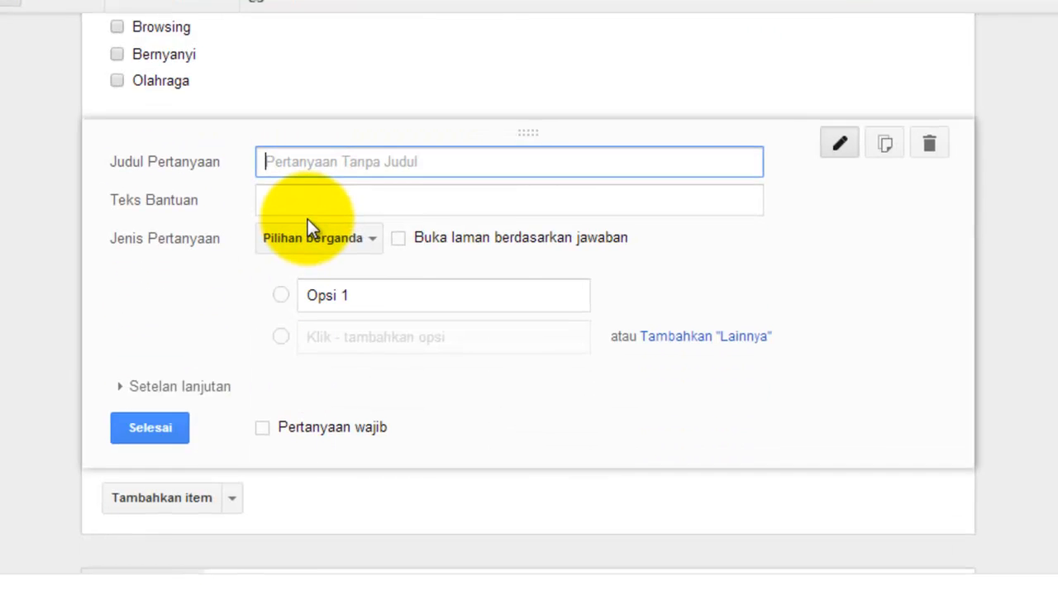
text(E)
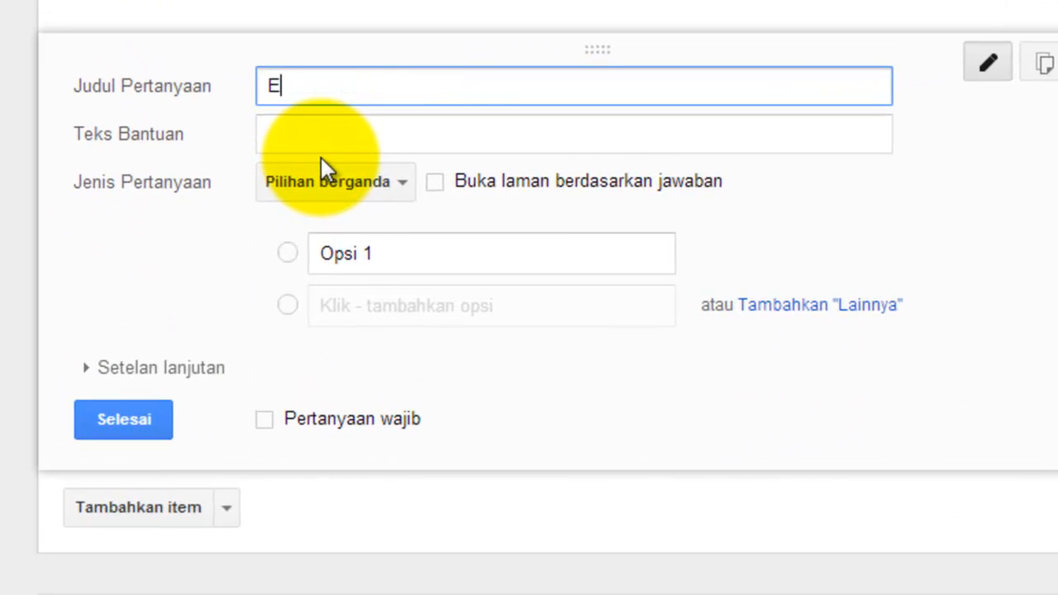
text(mail)
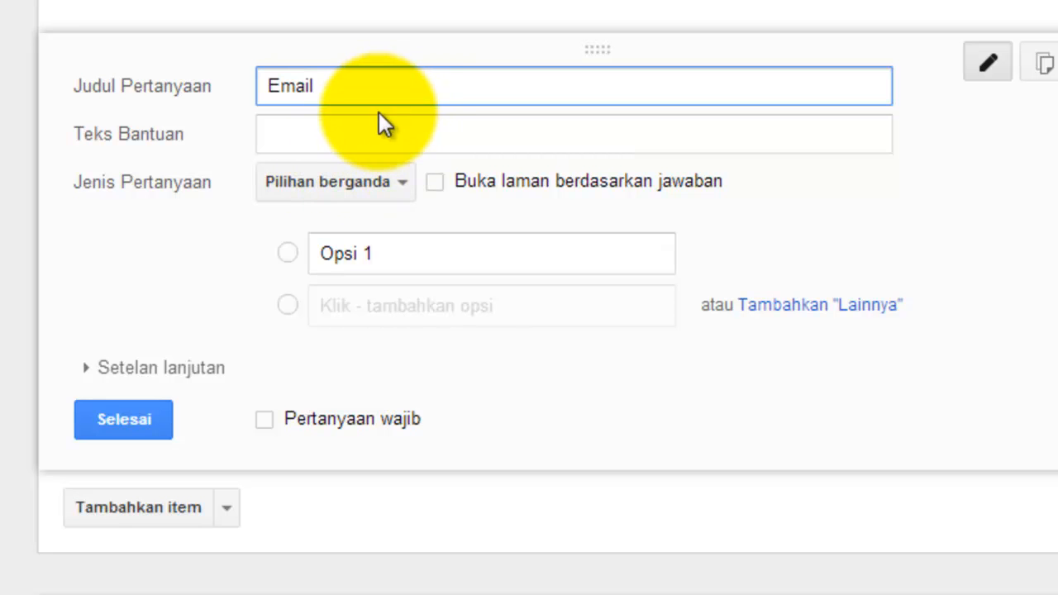
click(289, 187)
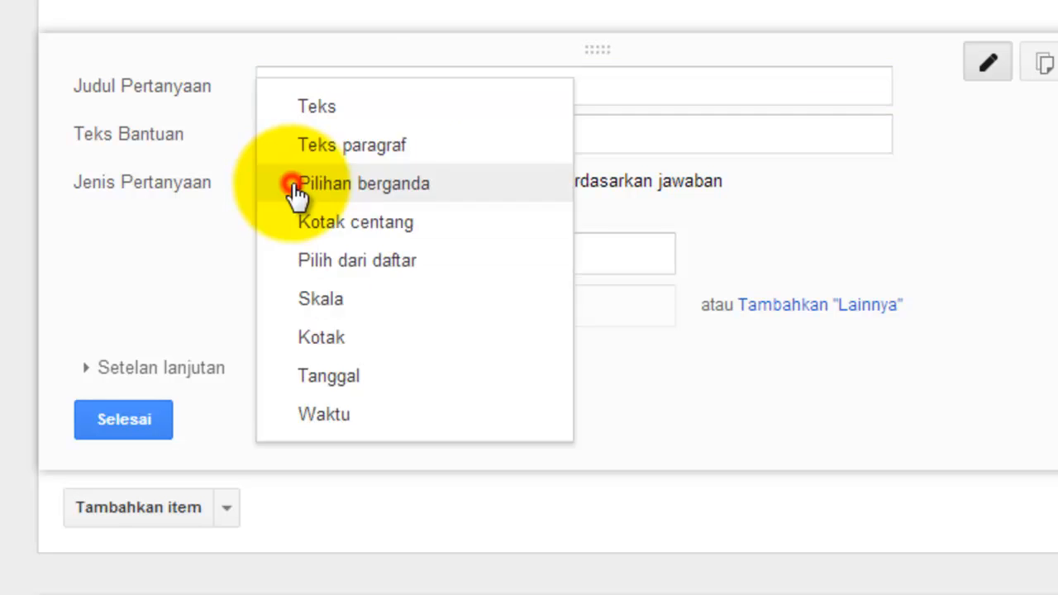
click(317, 105)
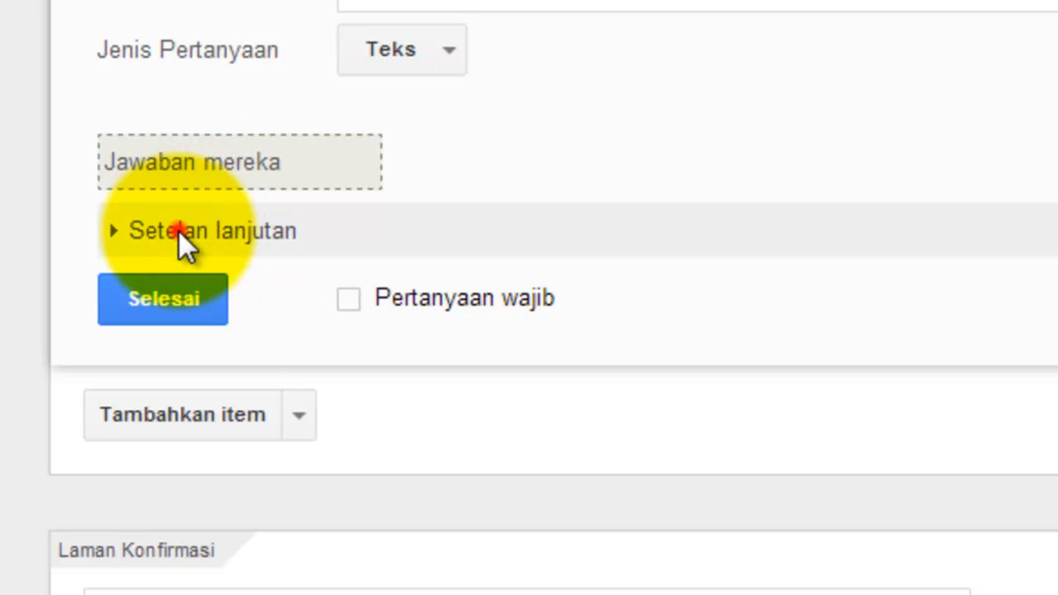
click(179, 230)
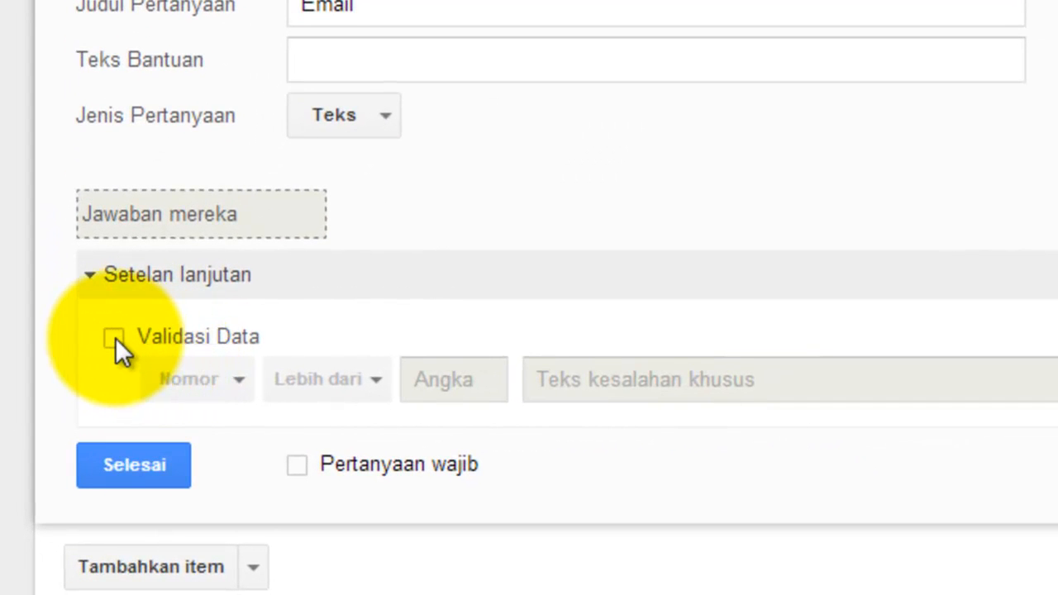
Step: Turn on data validation for Email using Teks with the Alamat email rule
click(114, 338)
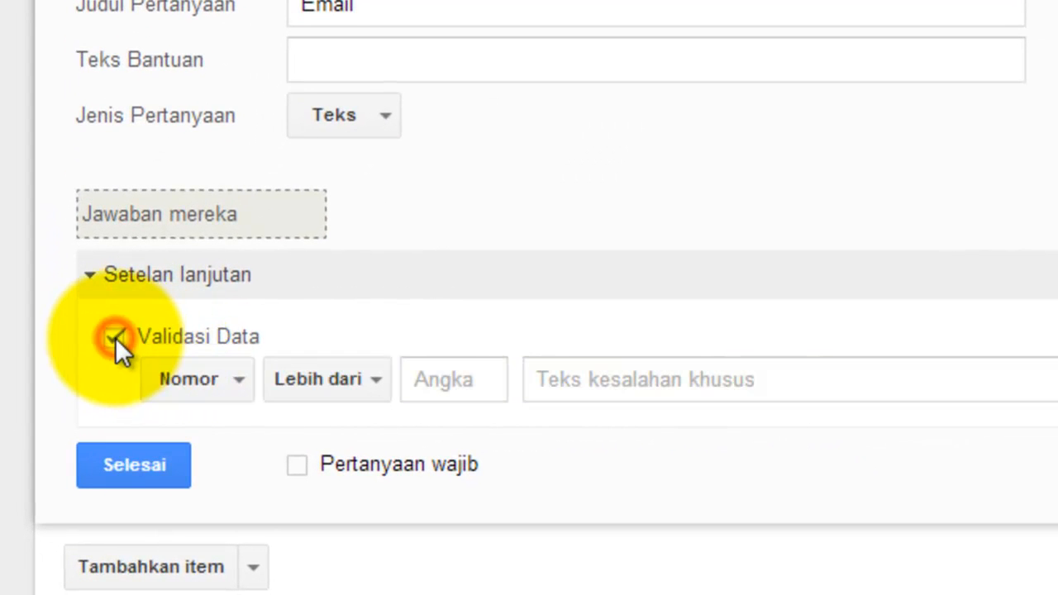
click(243, 378)
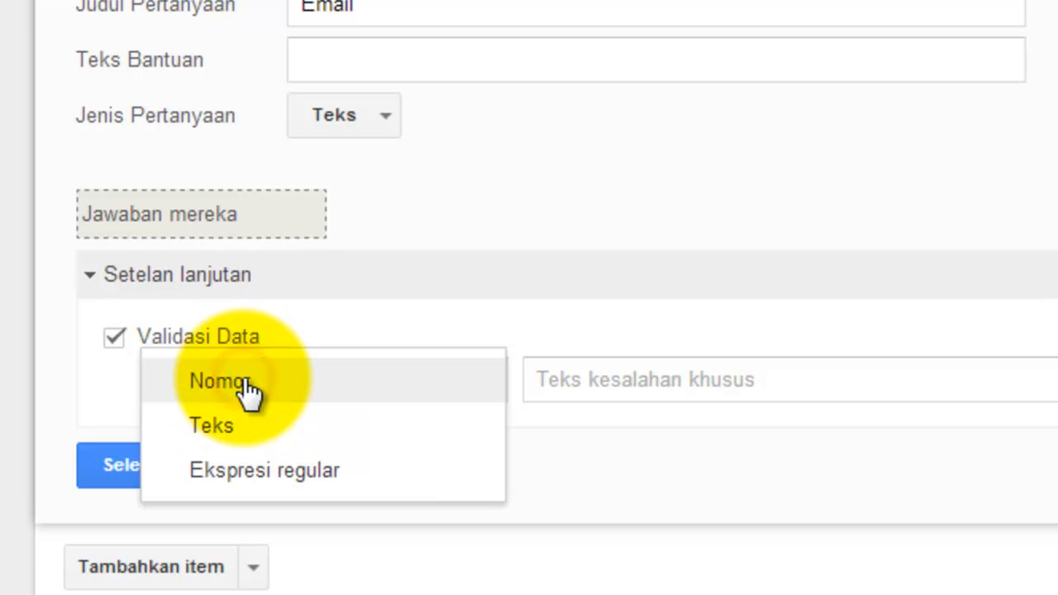
click(217, 425)
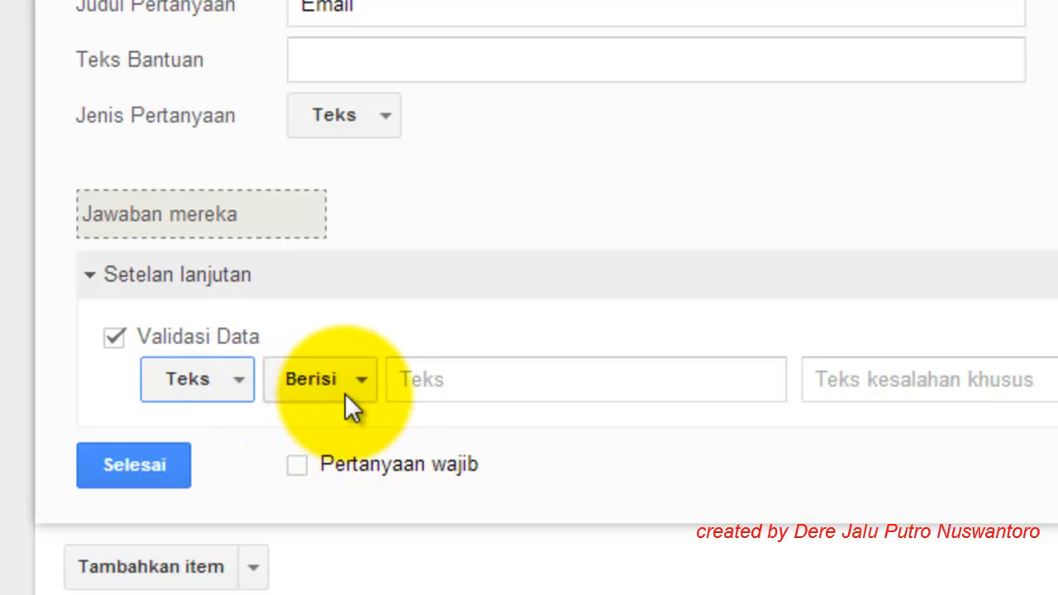
click(362, 380)
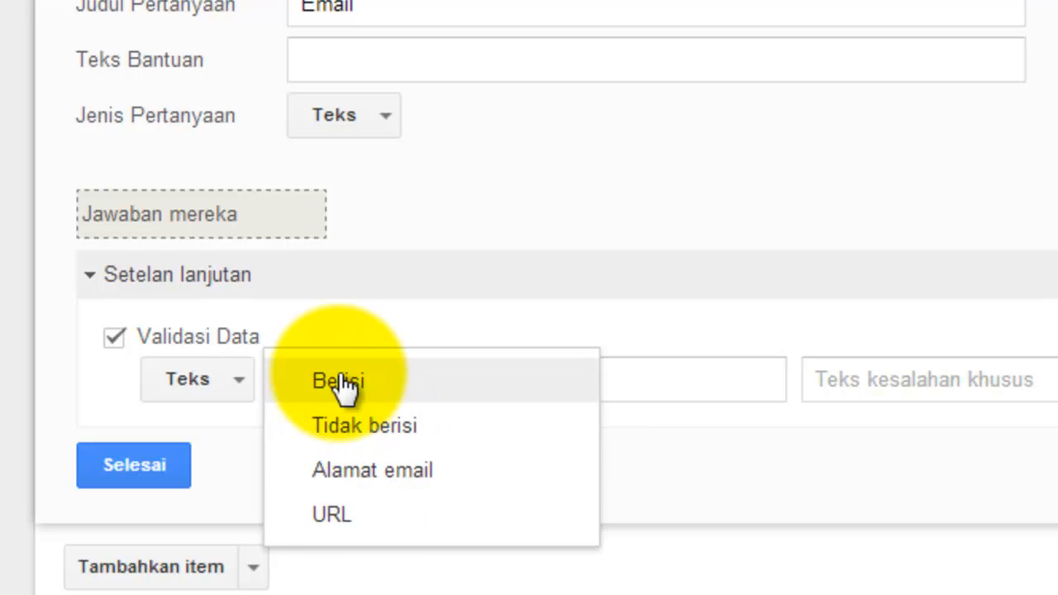
click(356, 469)
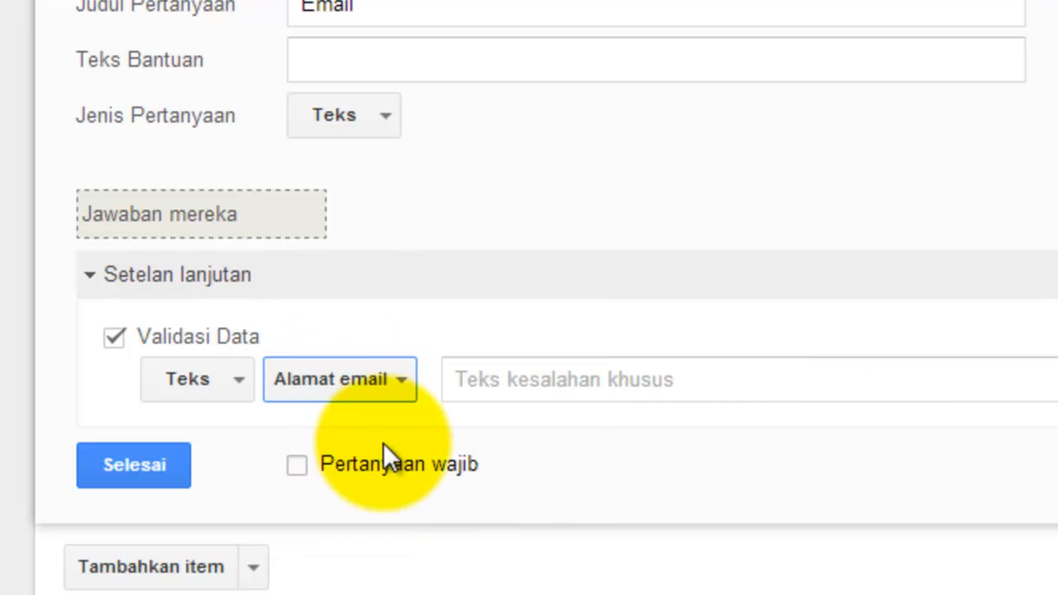
click(467, 380)
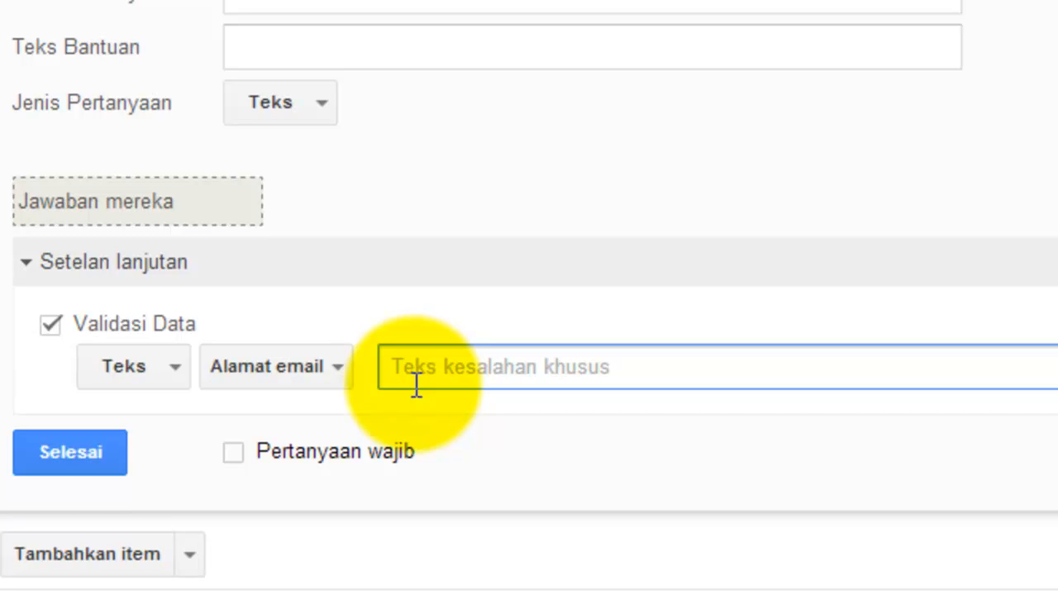
text(maaf)
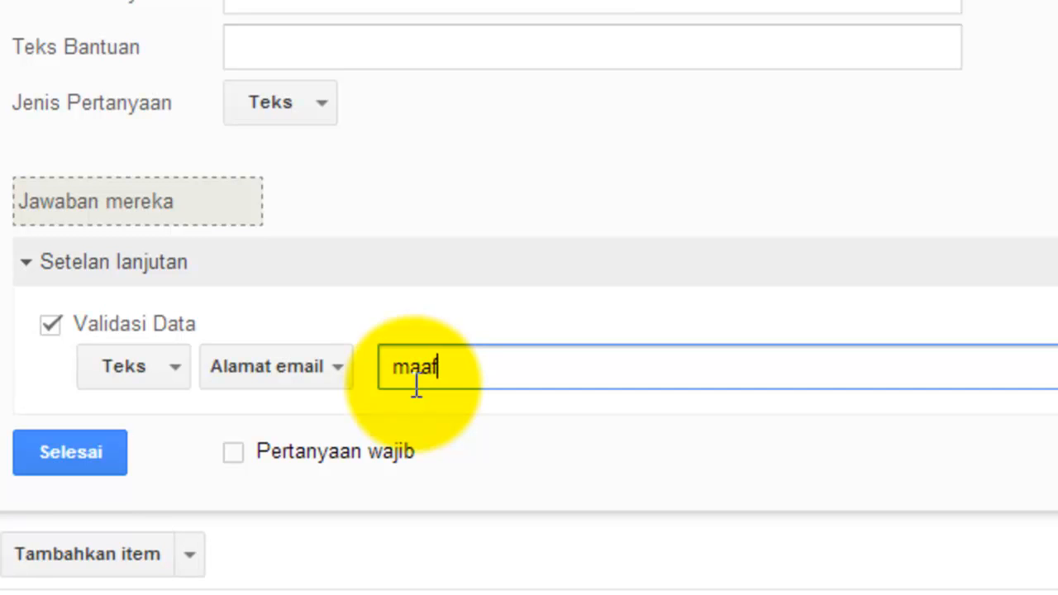
text( emai)
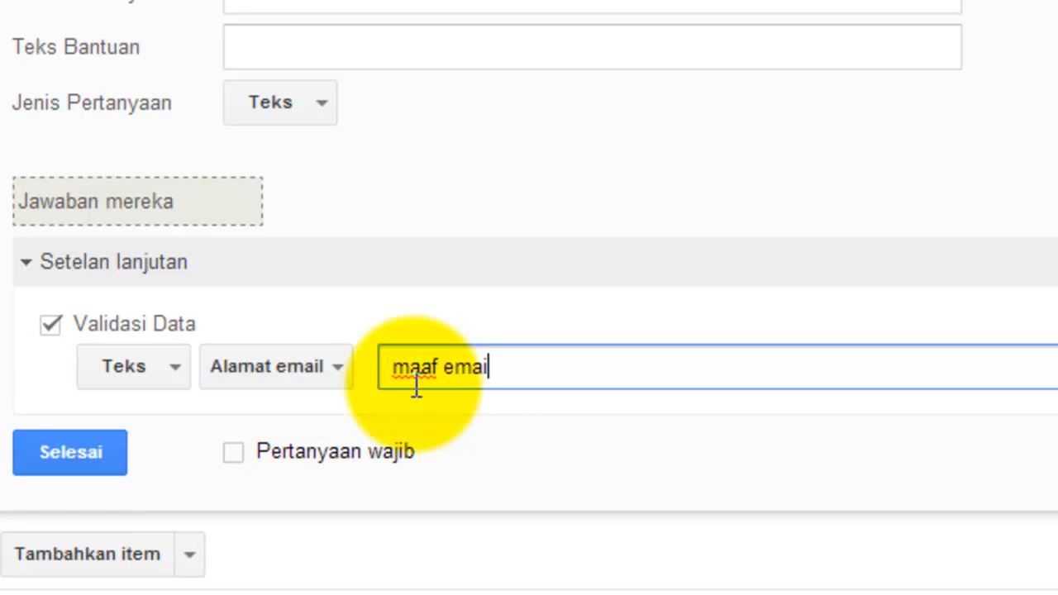
key(BackSpace)
key(BackSpace)
key(BackSpace)
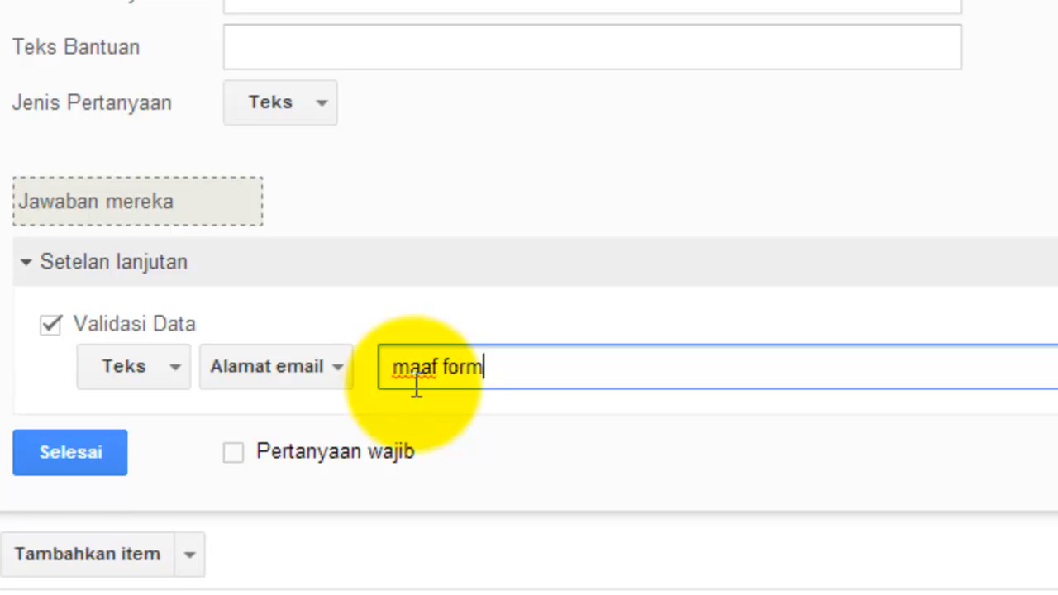
text(format emai)
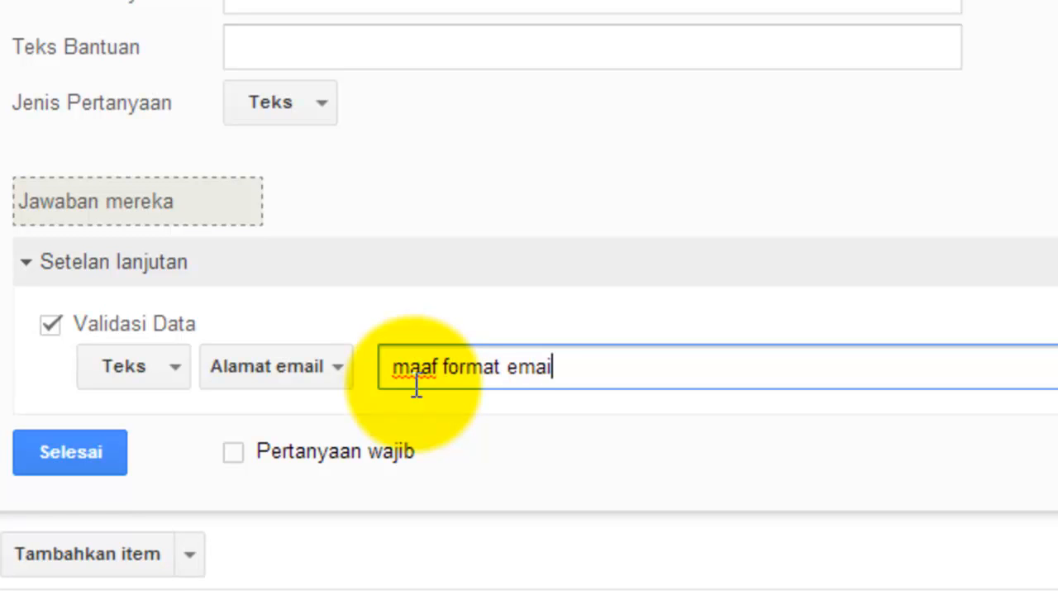
text(l anda masi)
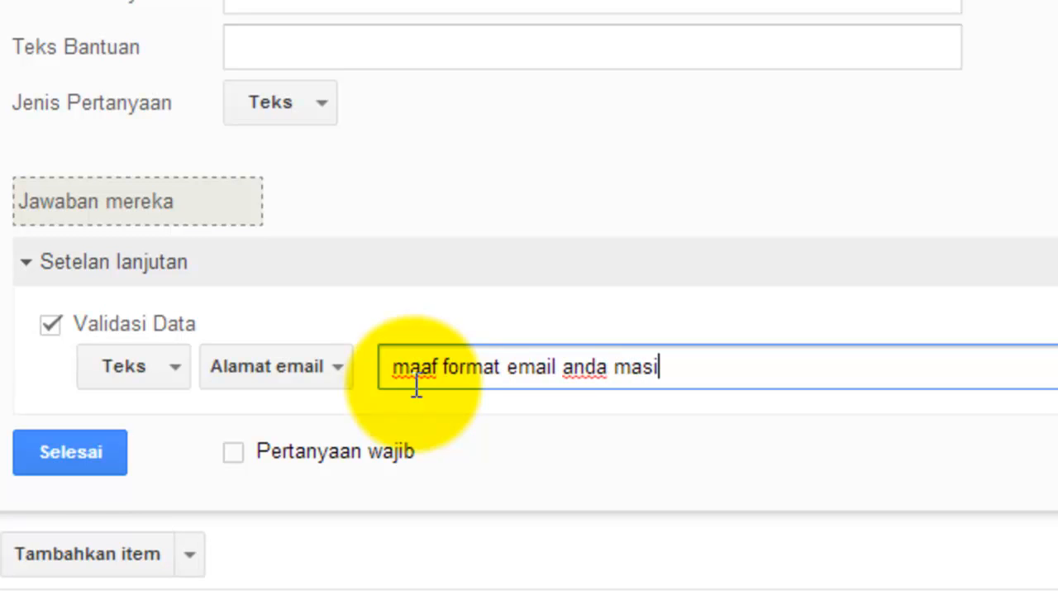
text(h belum benar )
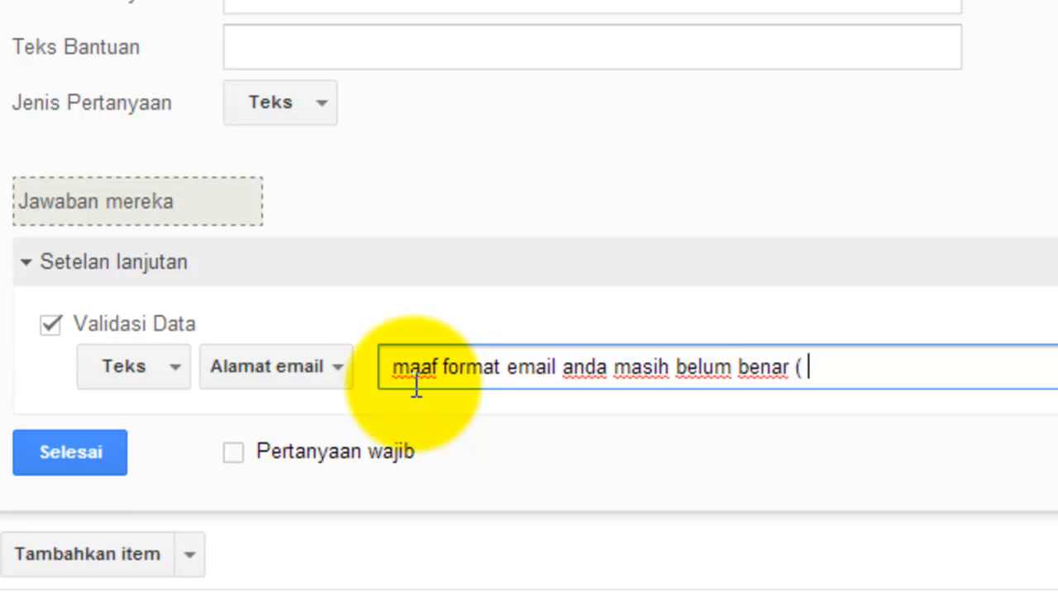
text(( namae)
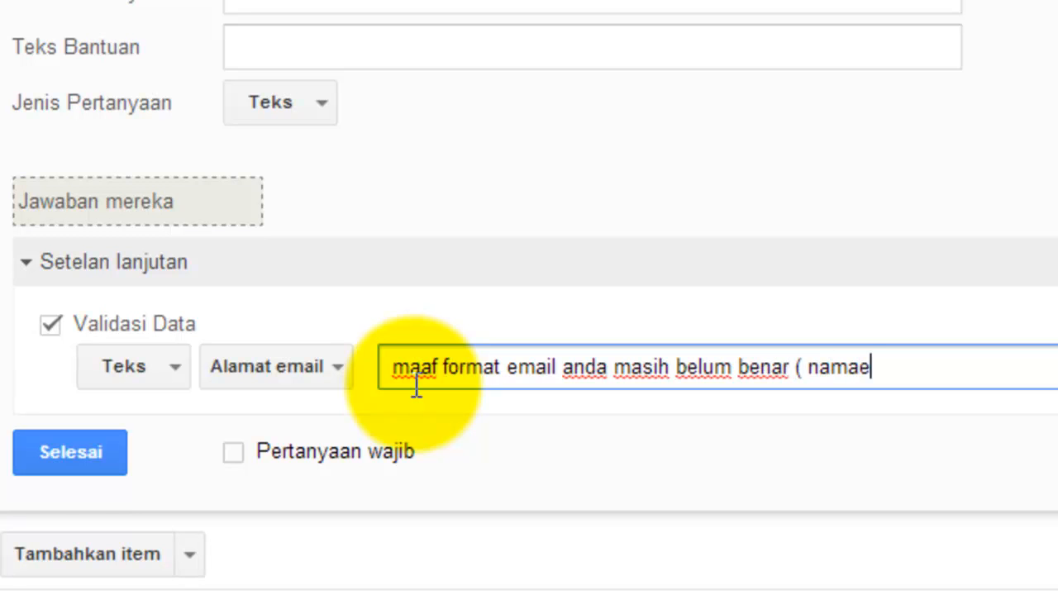
text(mail@)
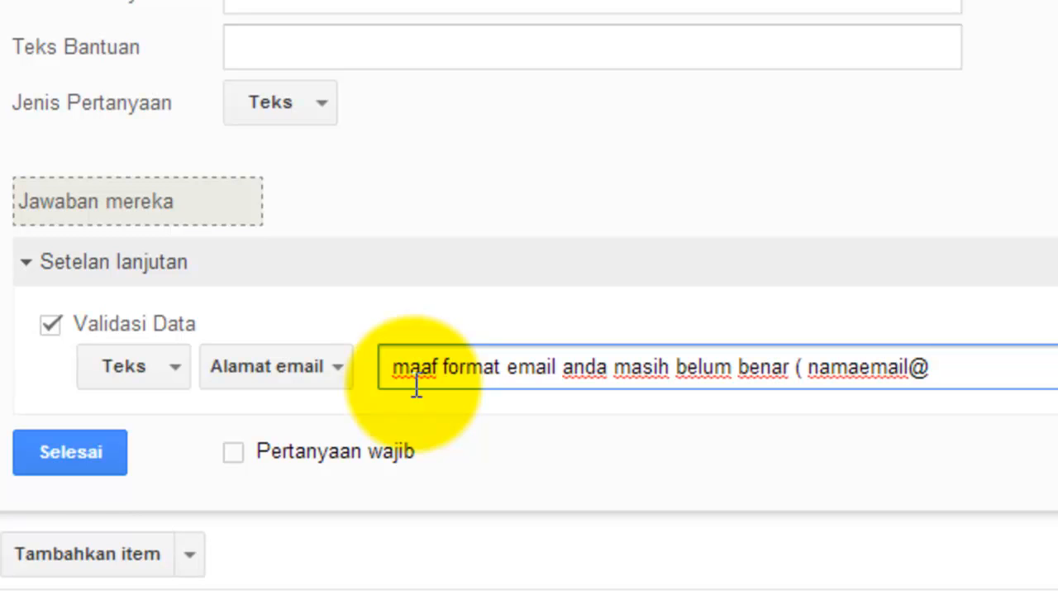
text(server.com)
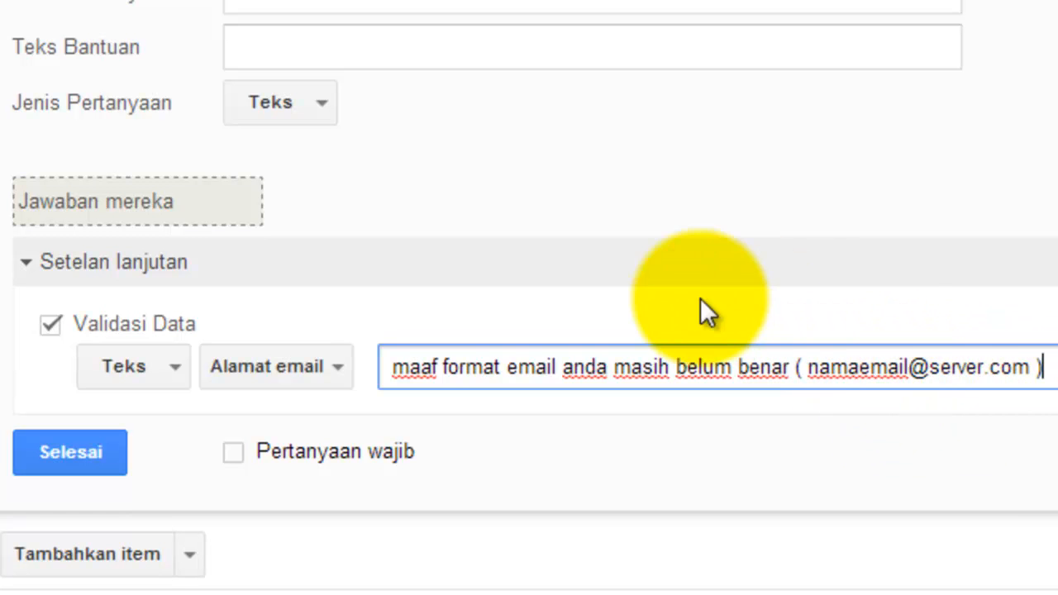
click(246, 461)
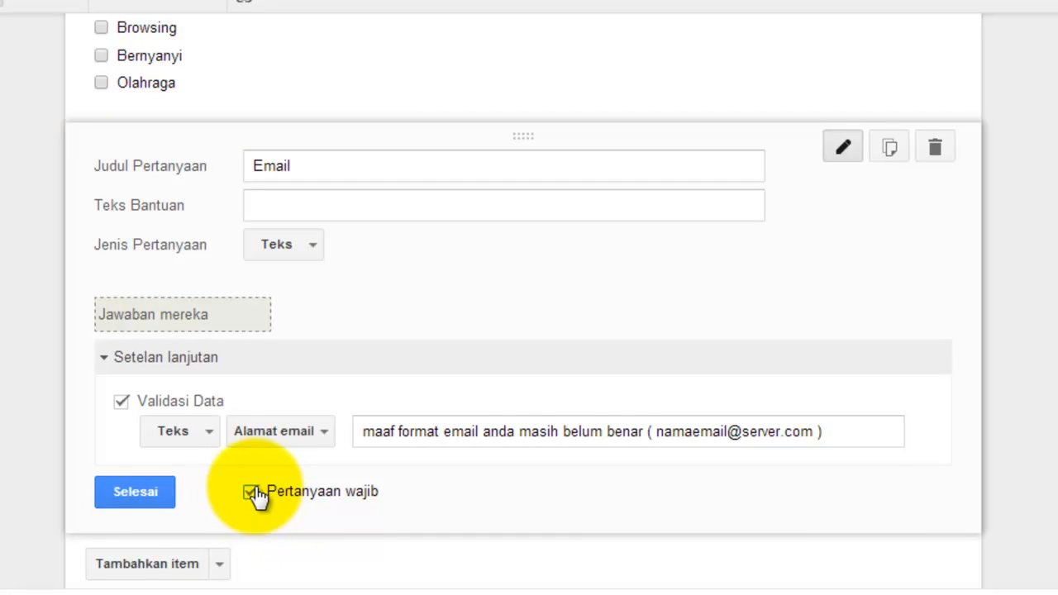
click(143, 493)
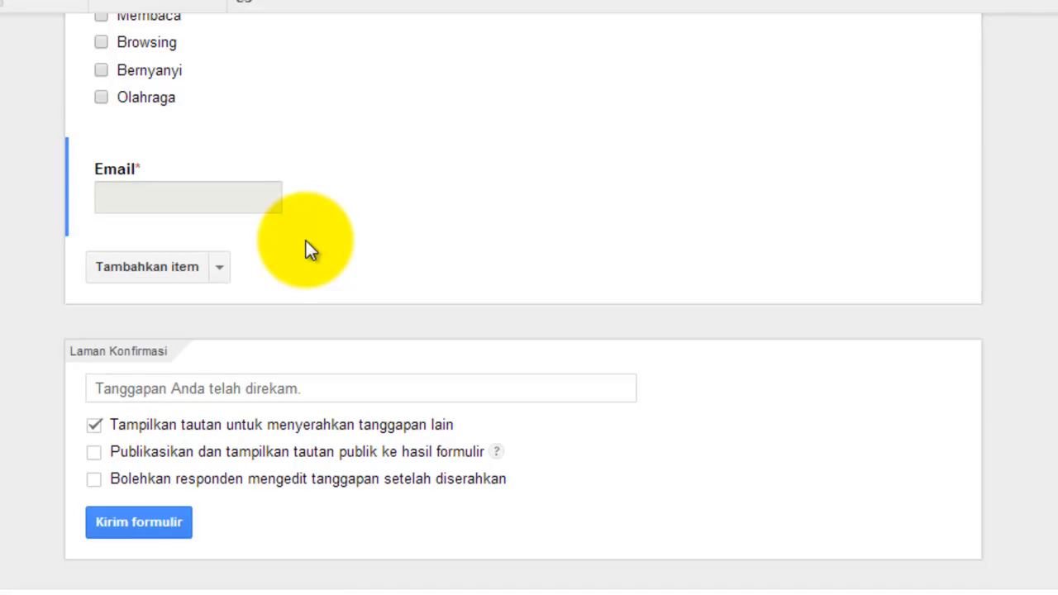
Step: Insert a new blank question below Email at the end of the form
mouse_move(226, 208)
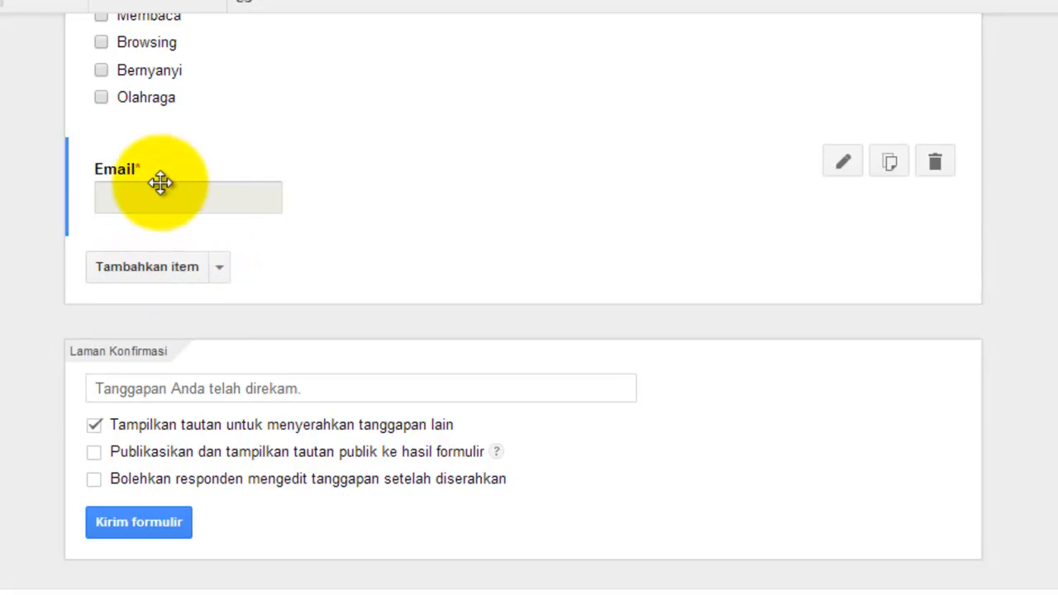
scroll(148, 190, up, 3)
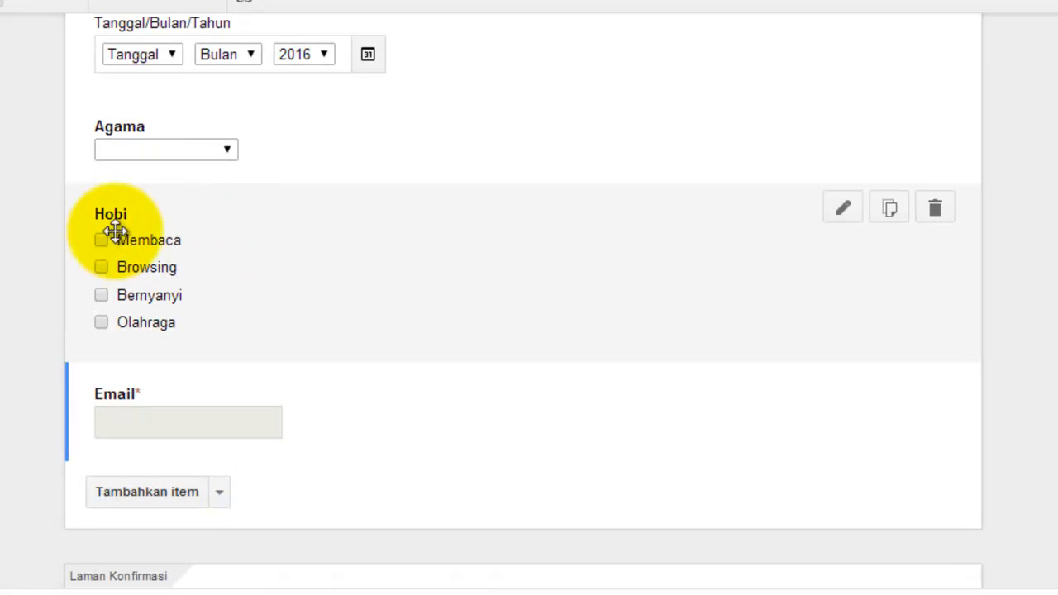
scroll(118, 295, up, 3)
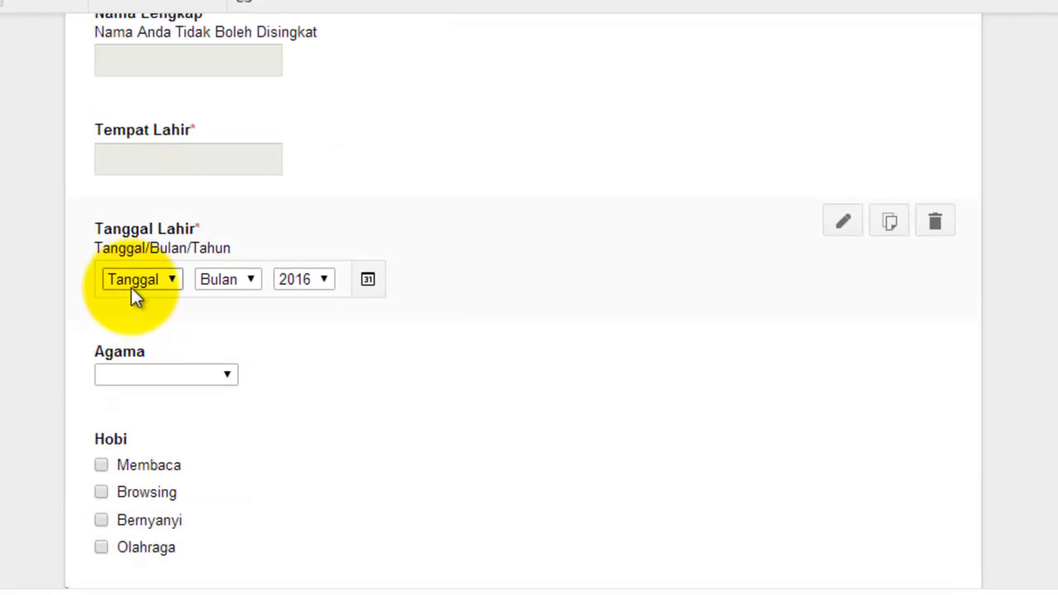
scroll(189, 217, up, 2)
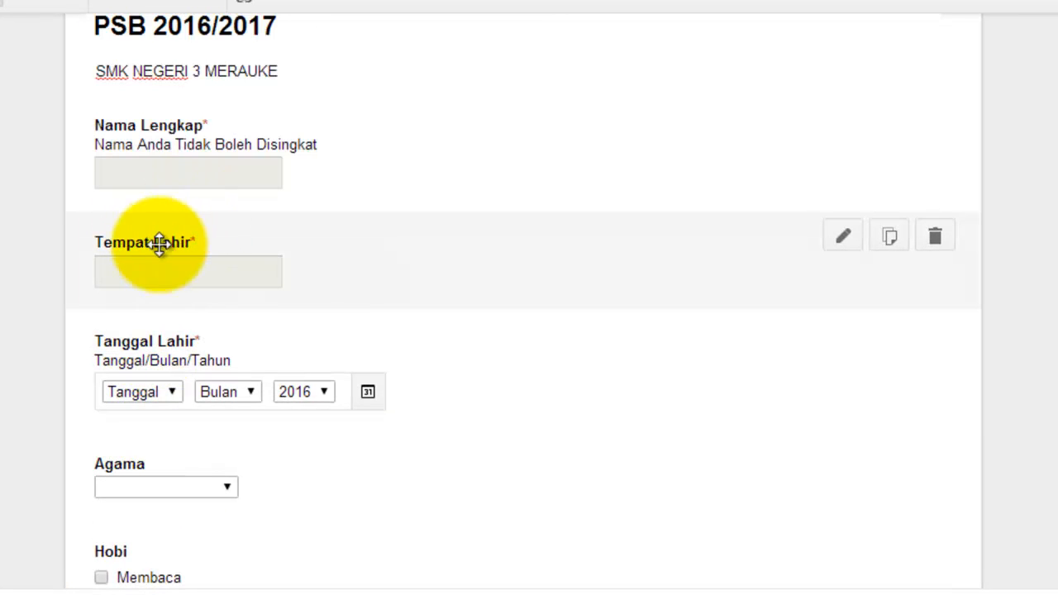
scroll(294, 310, down, 6)
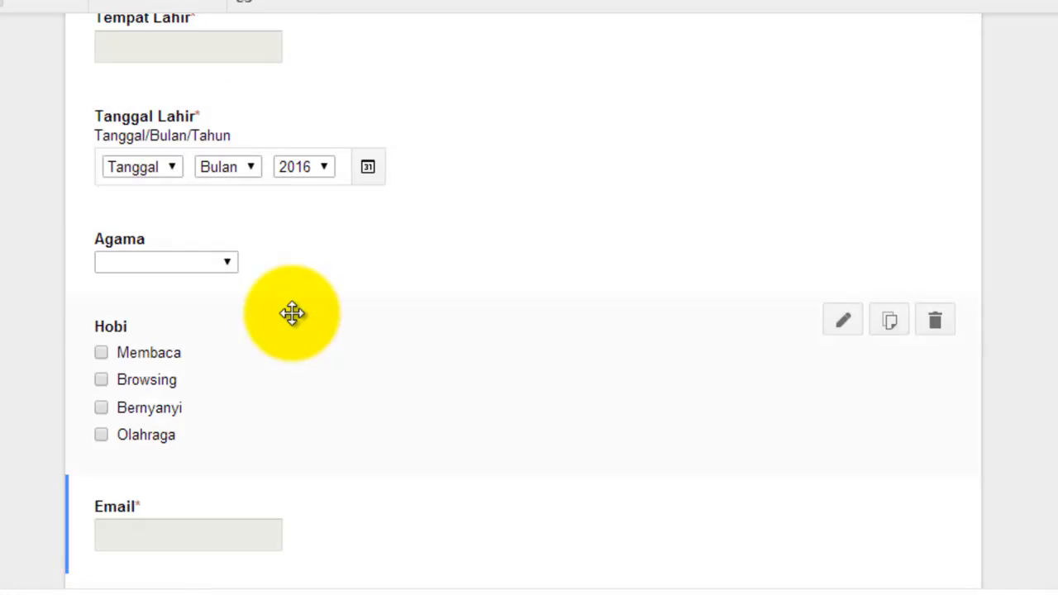
scroll(286, 286, down, 2)
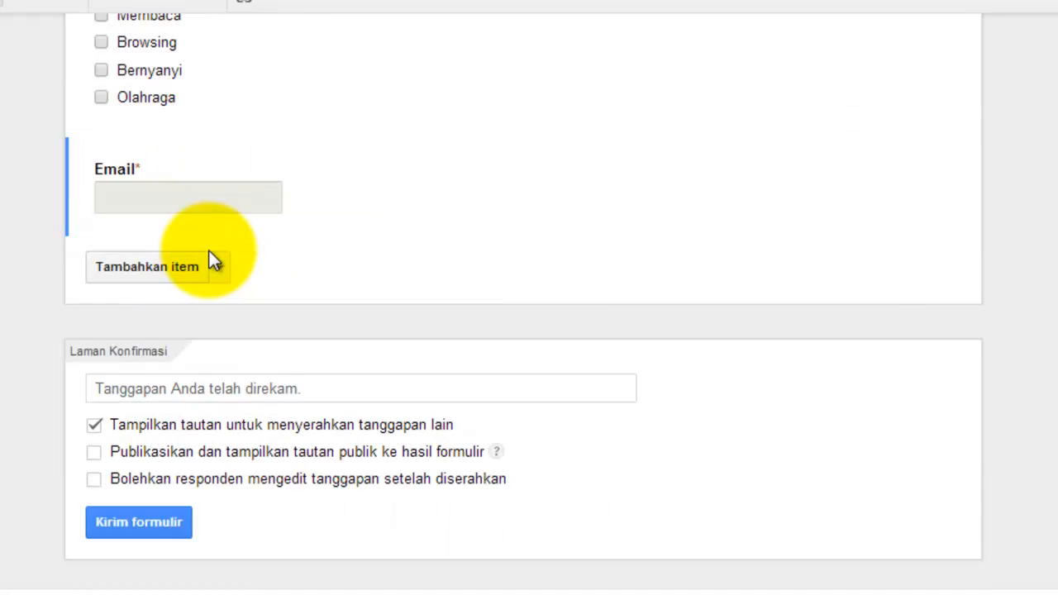
click(155, 267)
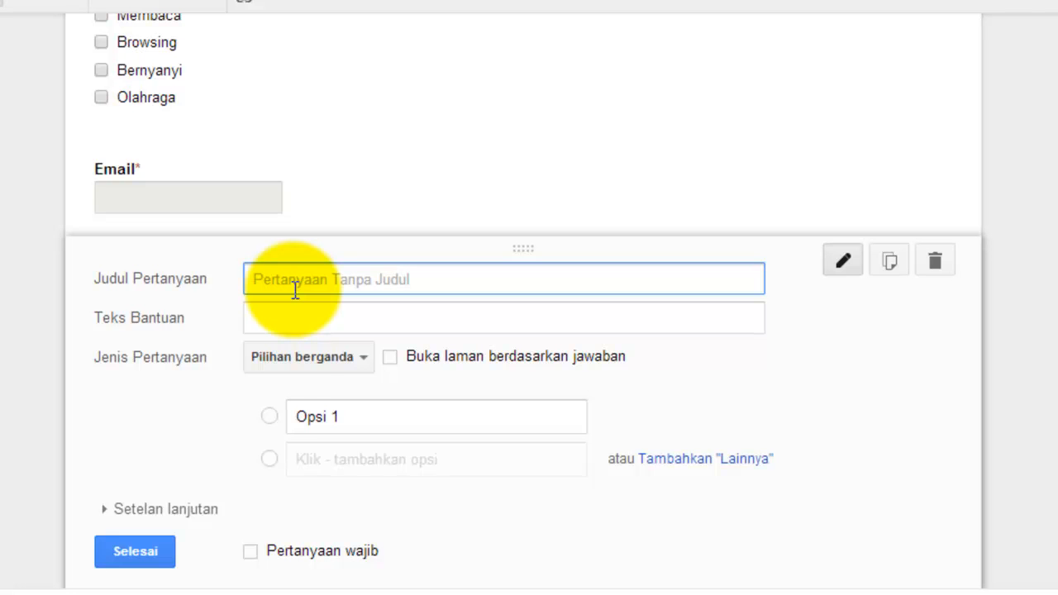
Step: Title the new question 'Nomor HP', make it short text, and expand its advanced settings
text(HP)
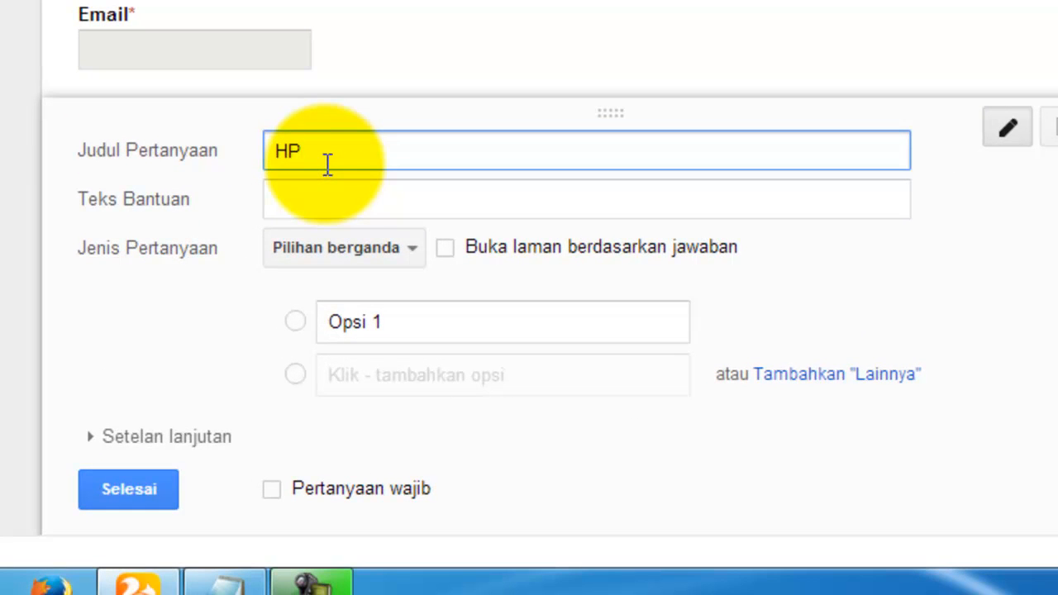
text(Nomor)
click(378, 247)
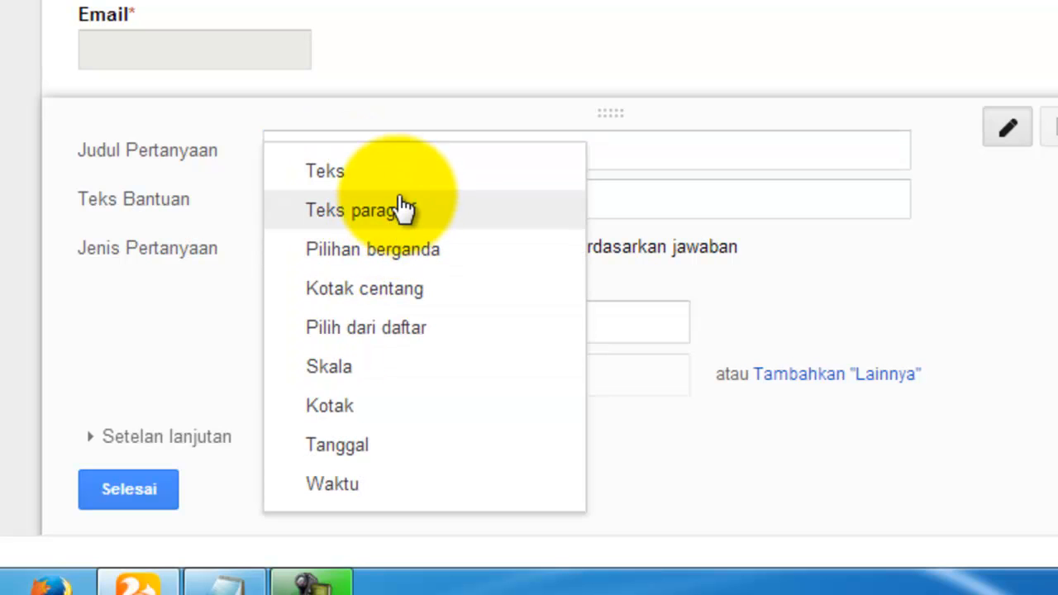
click(368, 172)
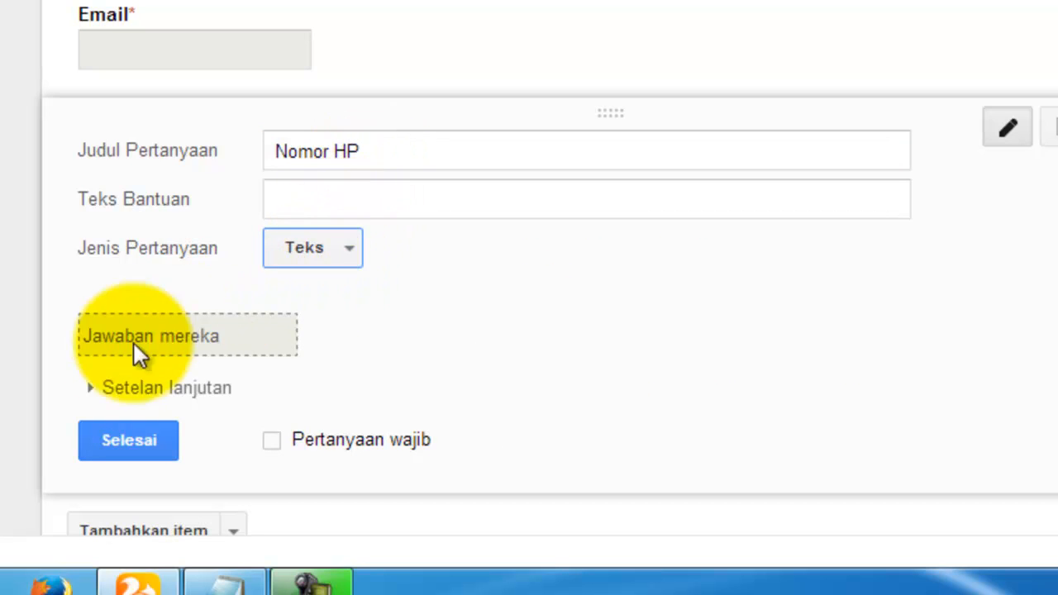
click(132, 385)
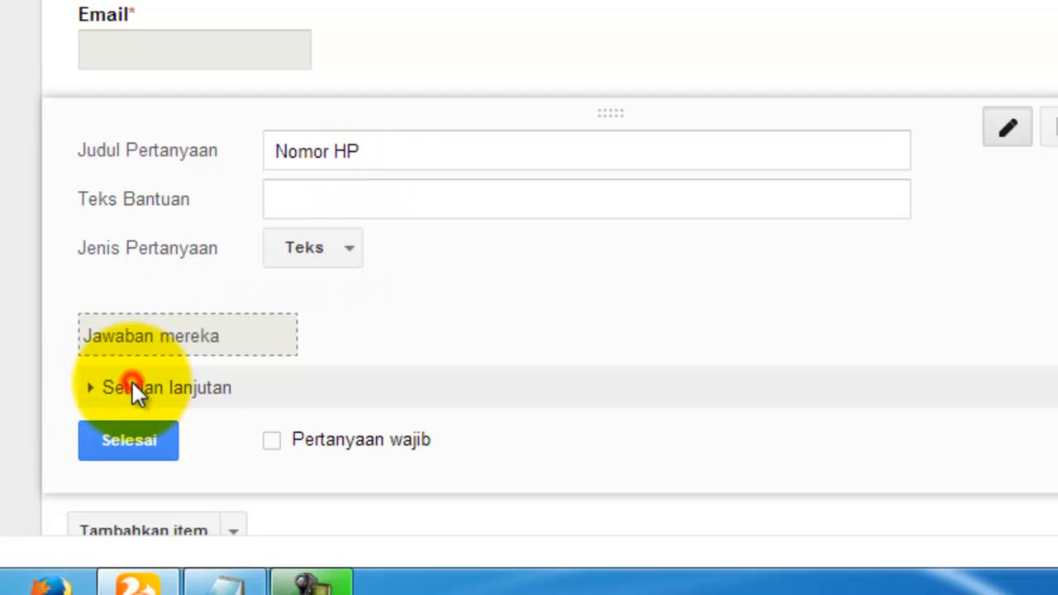
scroll(138, 385, down, 5)
scroll(83, 85, up, 2)
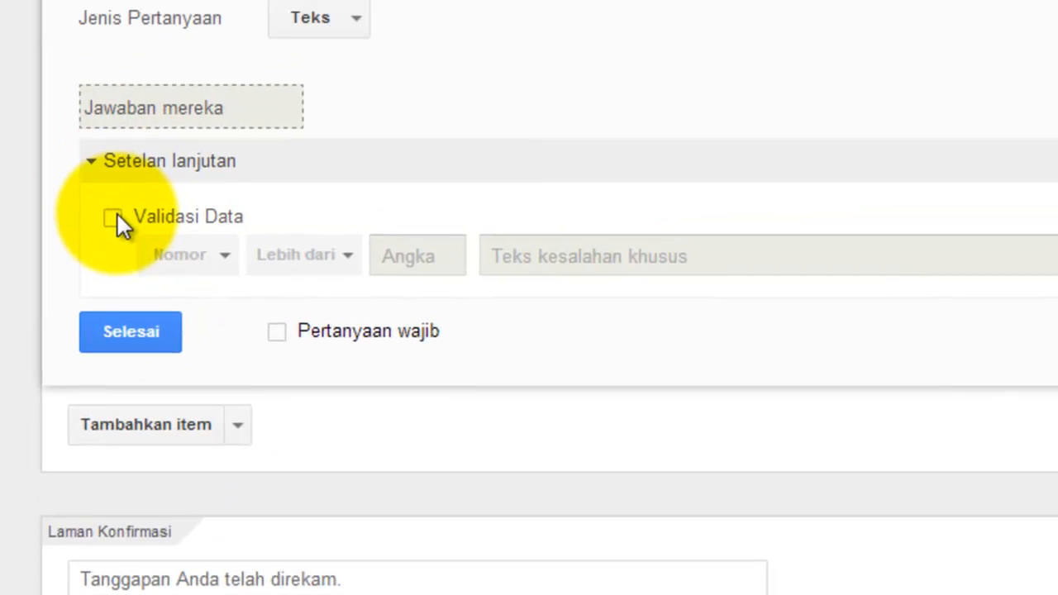
Step: Enable data validation on Nomor HP with the Nomor category and Lebih dari comparison
click(114, 217)
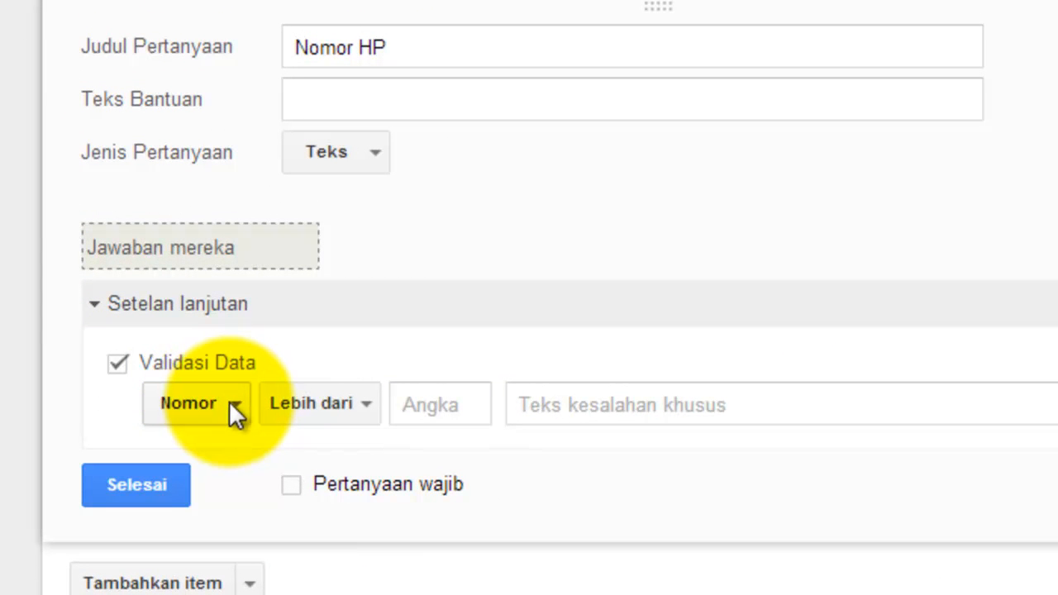
click(236, 404)
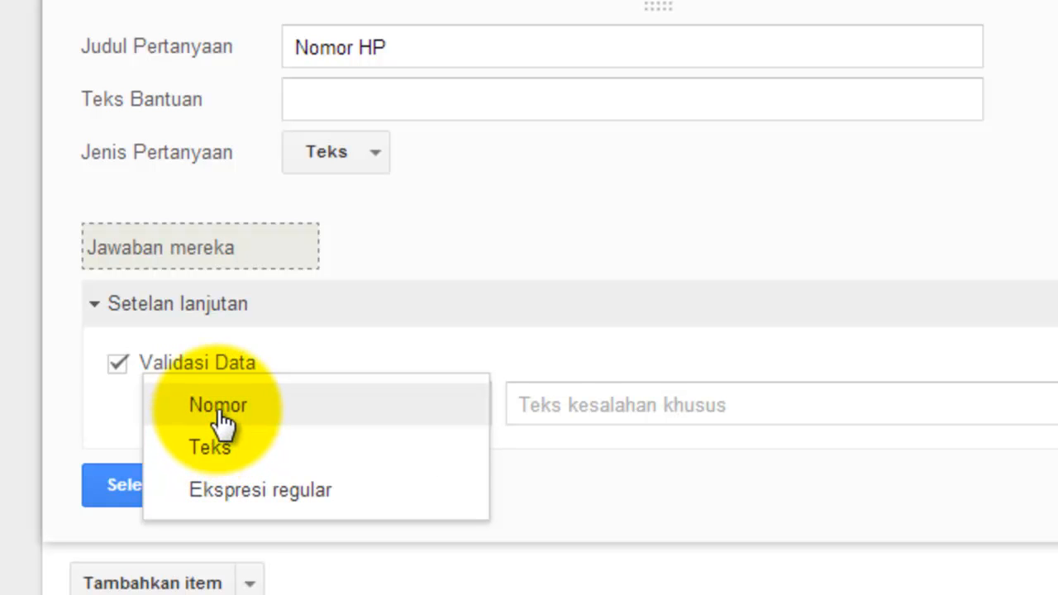
click(220, 410)
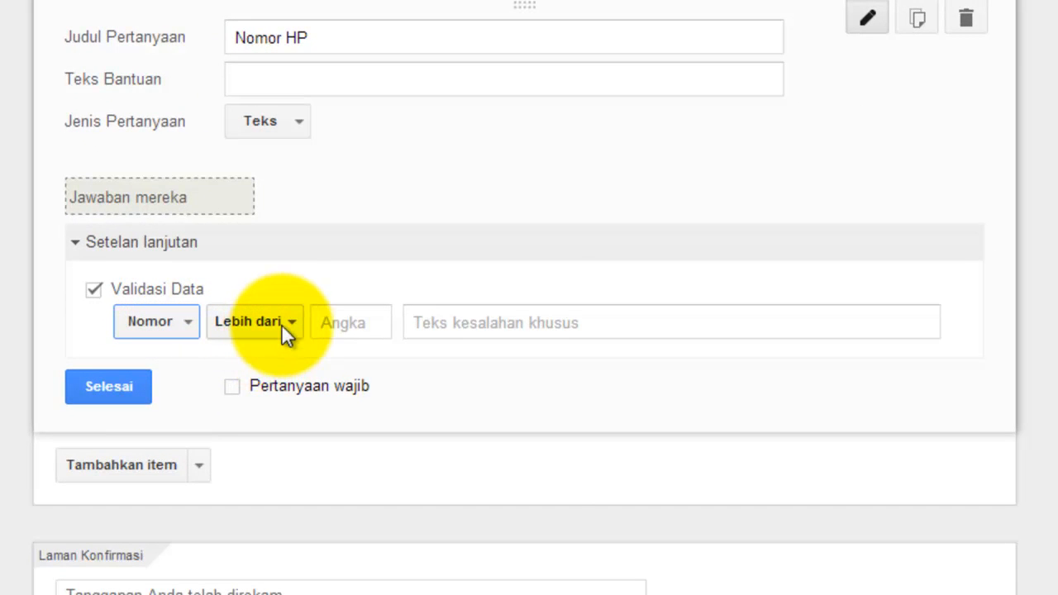
click(292, 321)
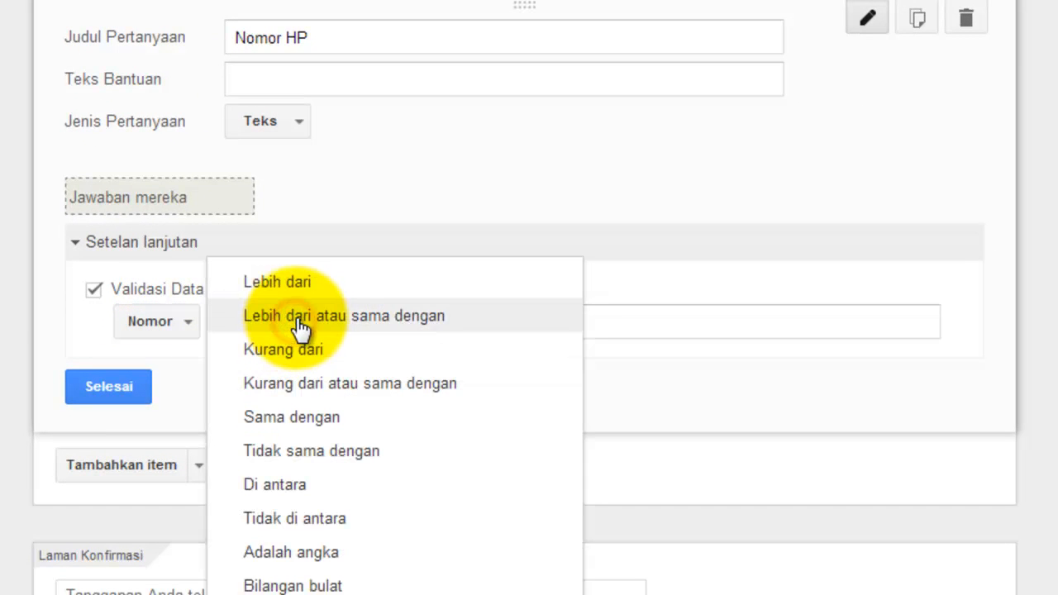
click(284, 233)
click(78, 243)
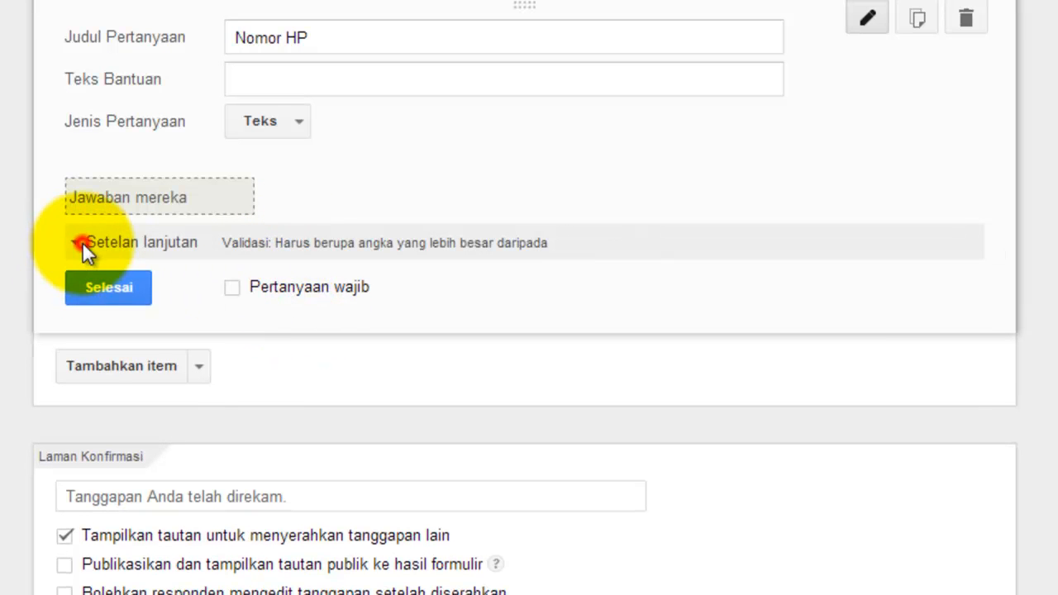
click(261, 318)
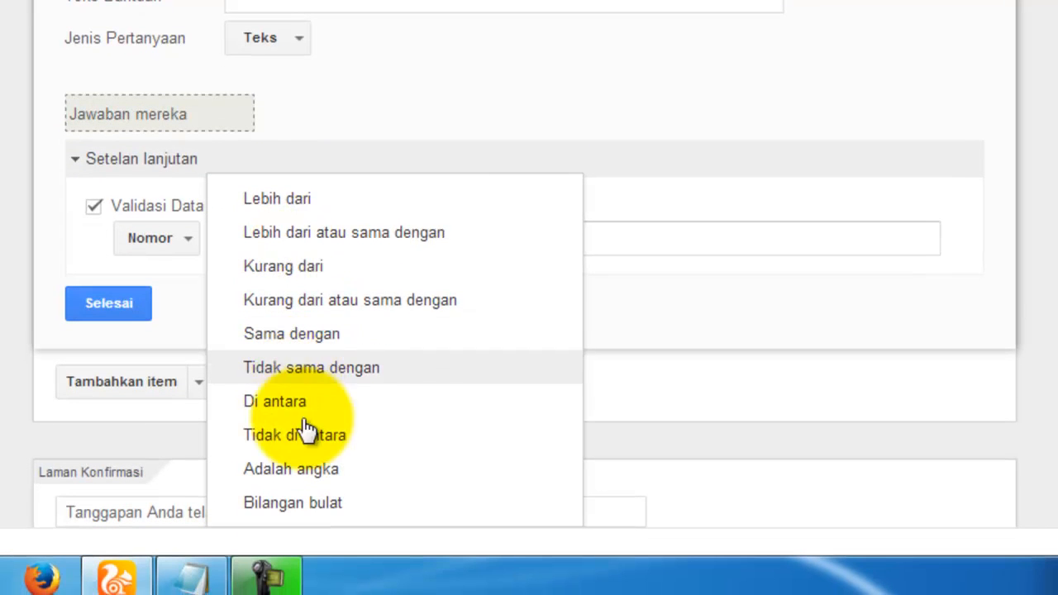
click(303, 207)
Step: Enter 5 as the number limit, then try the Sama dengan comparison instead
click(332, 240)
text(5)
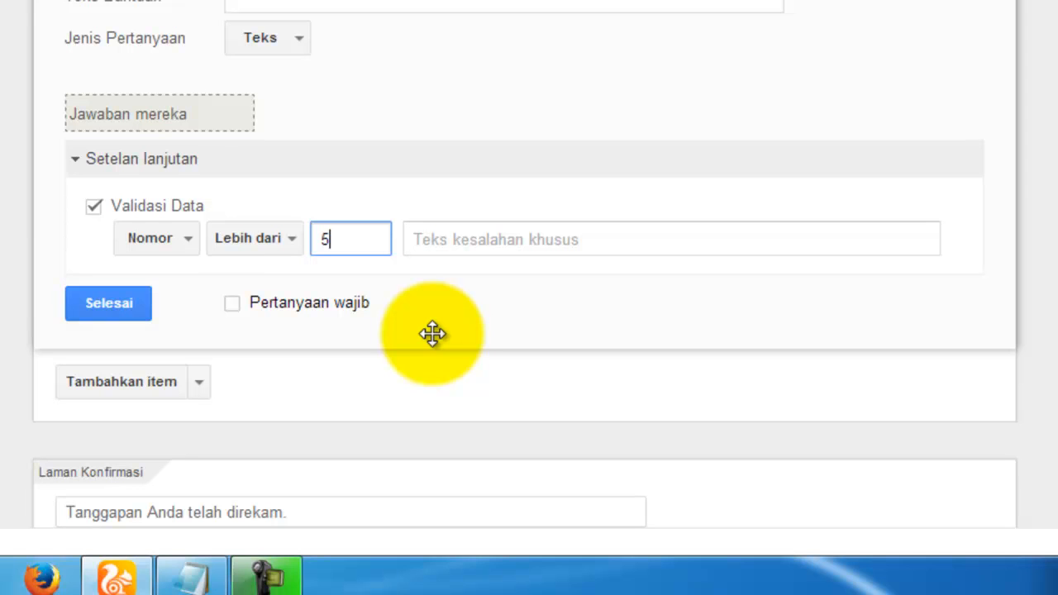
click(454, 231)
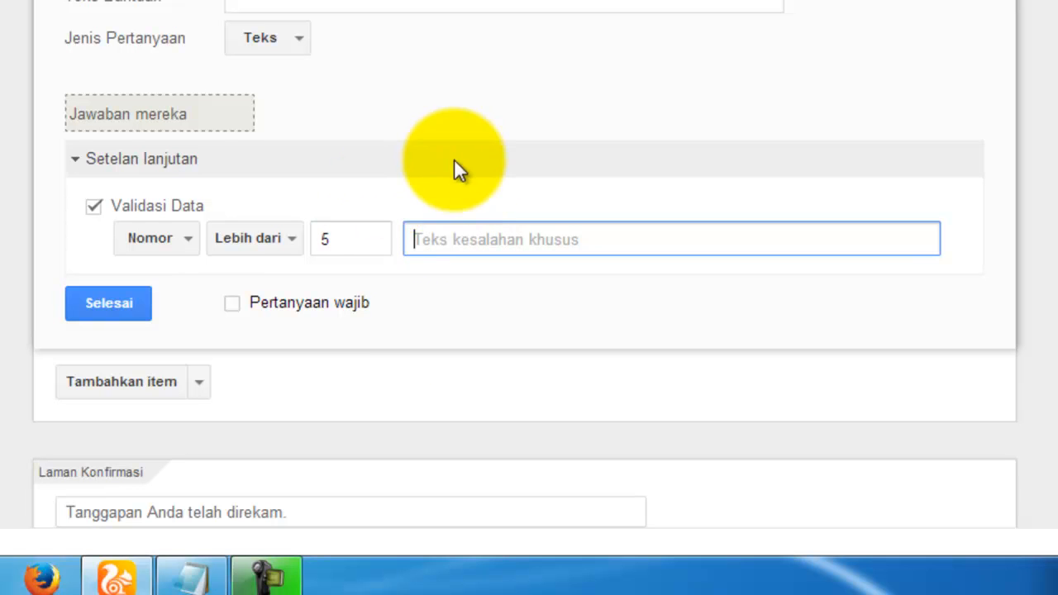
click(277, 239)
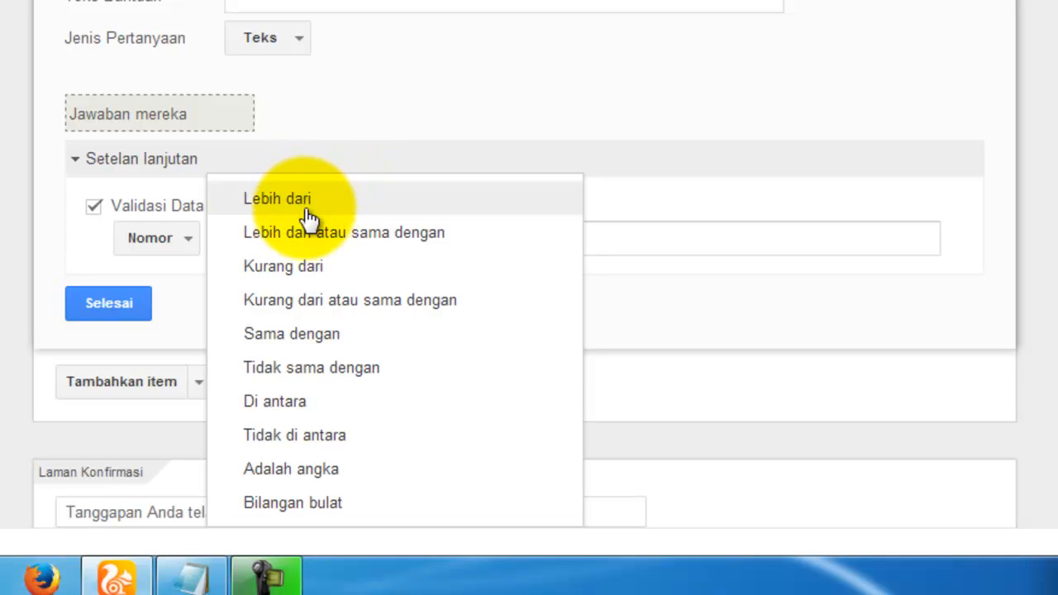
click(352, 336)
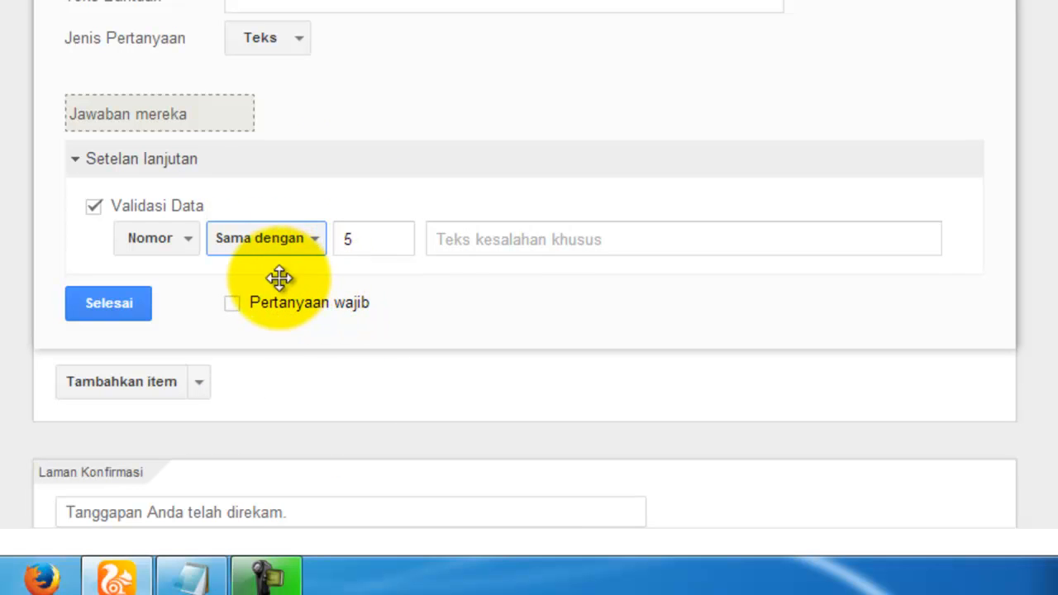
click(285, 248)
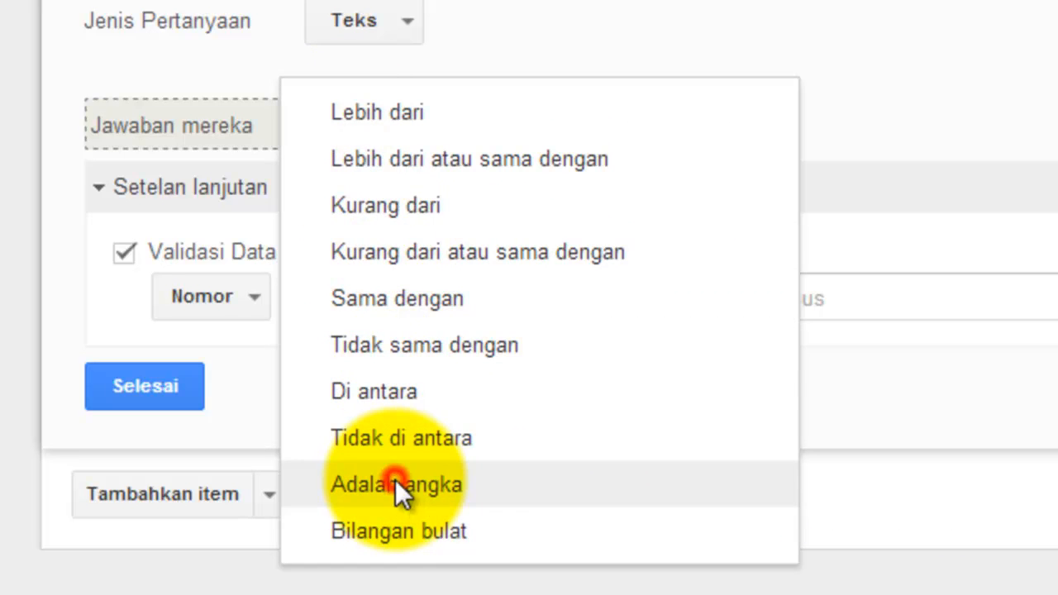
Step: Validate Nomor HP as Adalah angka with error 'Anda Harus Memasukan Karakter Angka Dari No Handphone Anda'
click(395, 485)
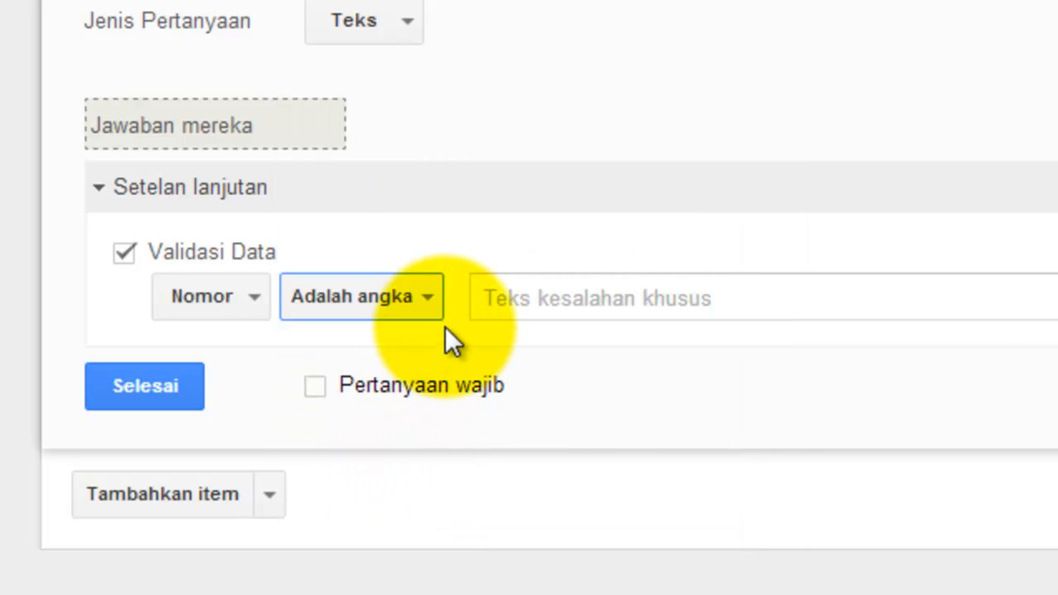
click(481, 298)
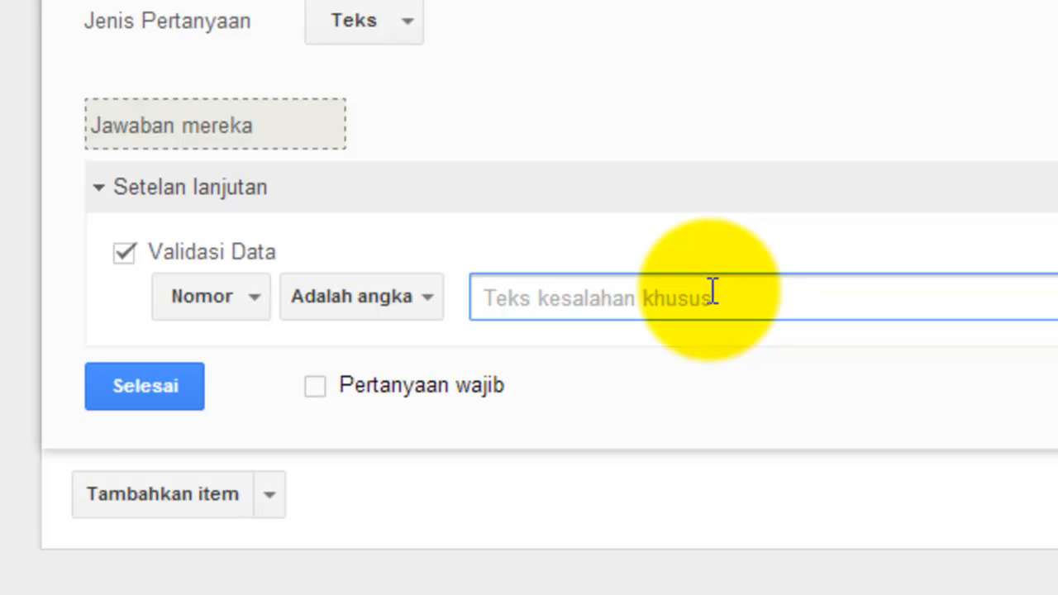
text(Anda Ahru)
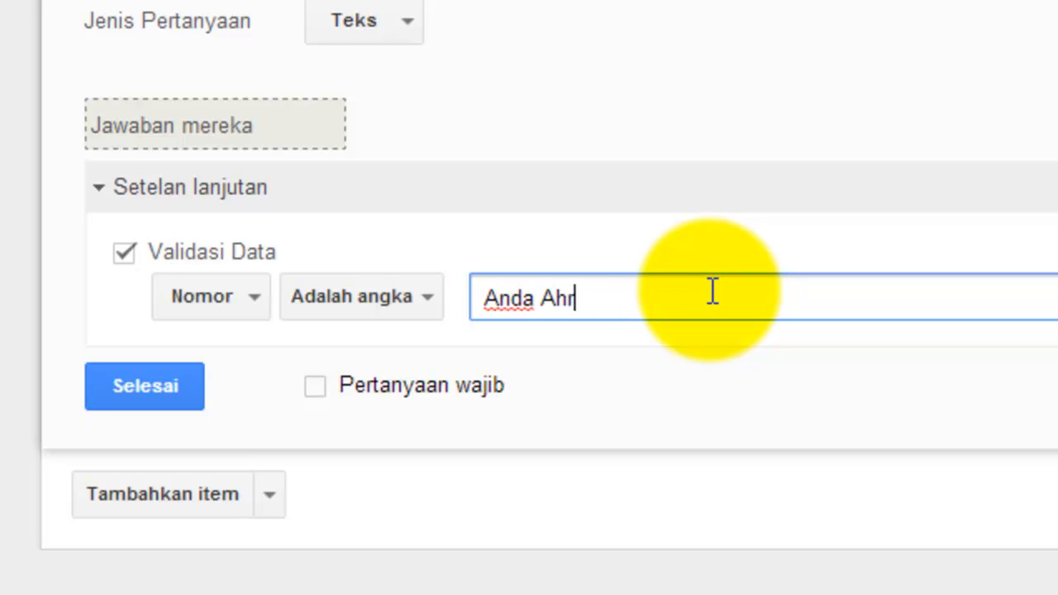
key(BackSpace)
key(BackSpace)
key(BackSpace)
key(BackSpace)
text(Haru)
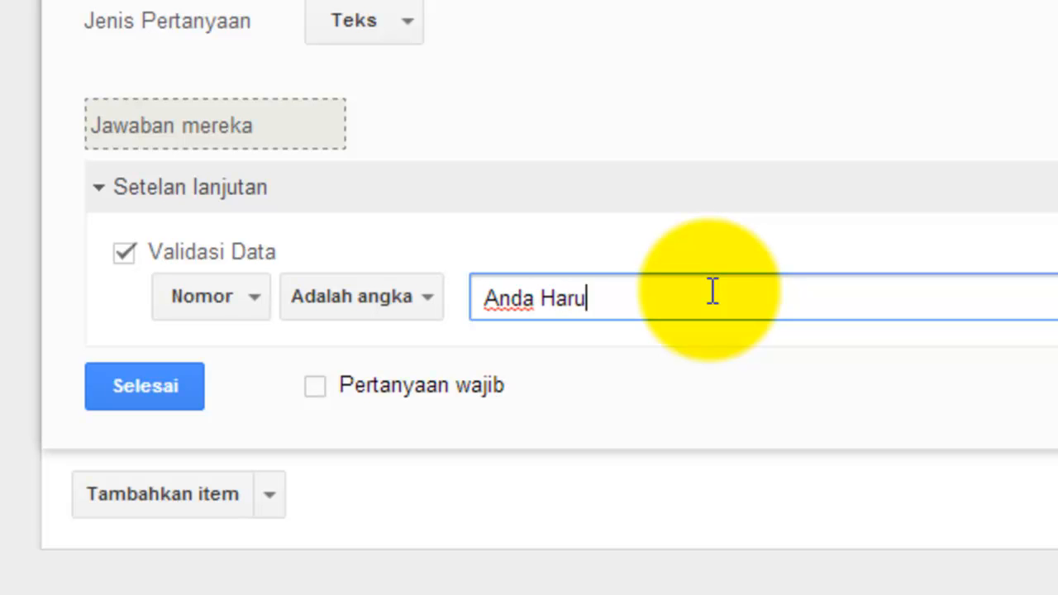
text(s Memasukan)
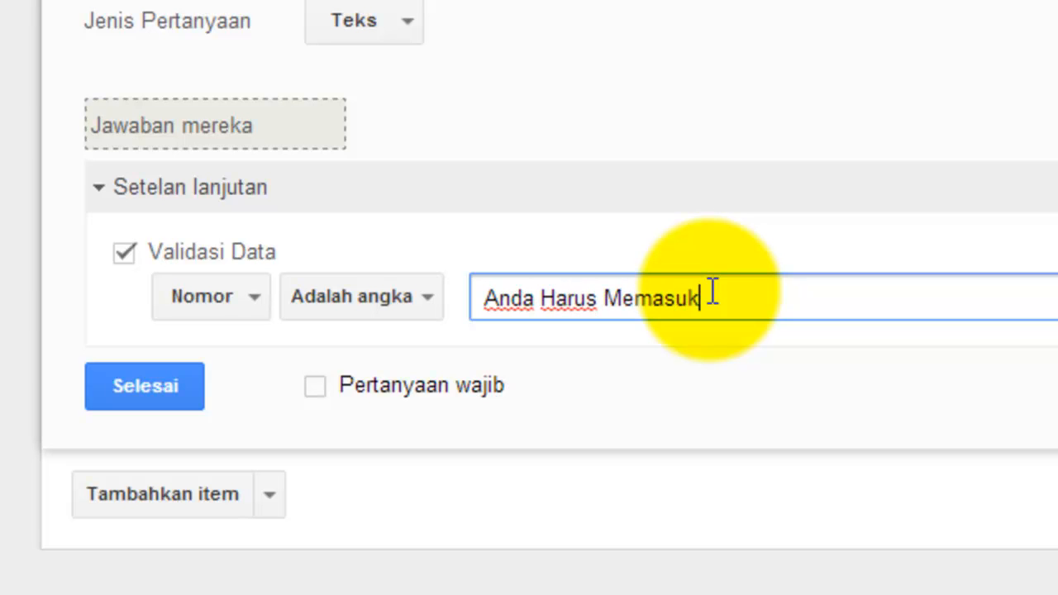
text( Kar)
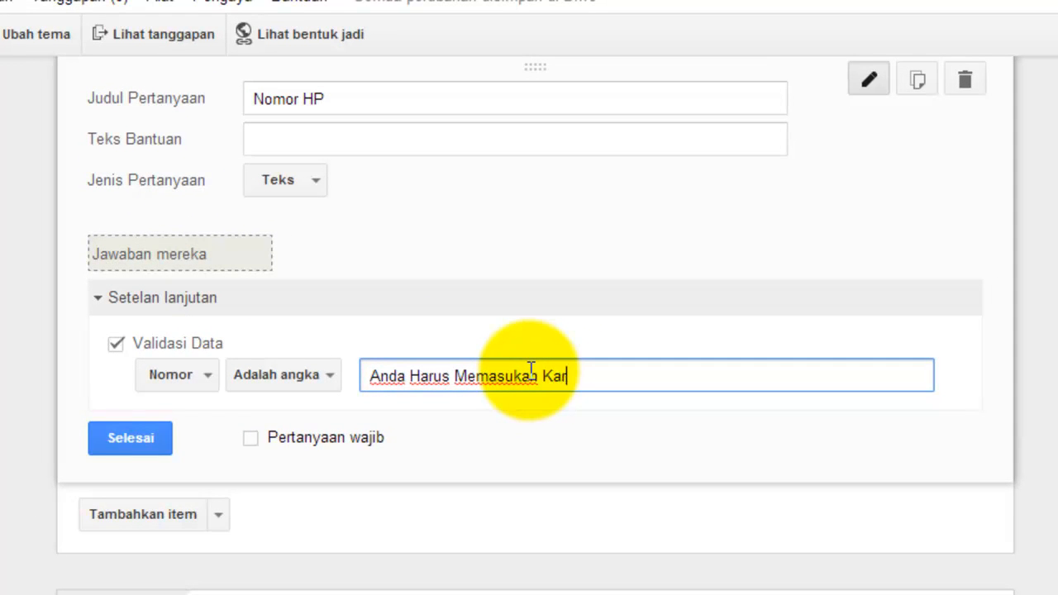
text(akter Angka)
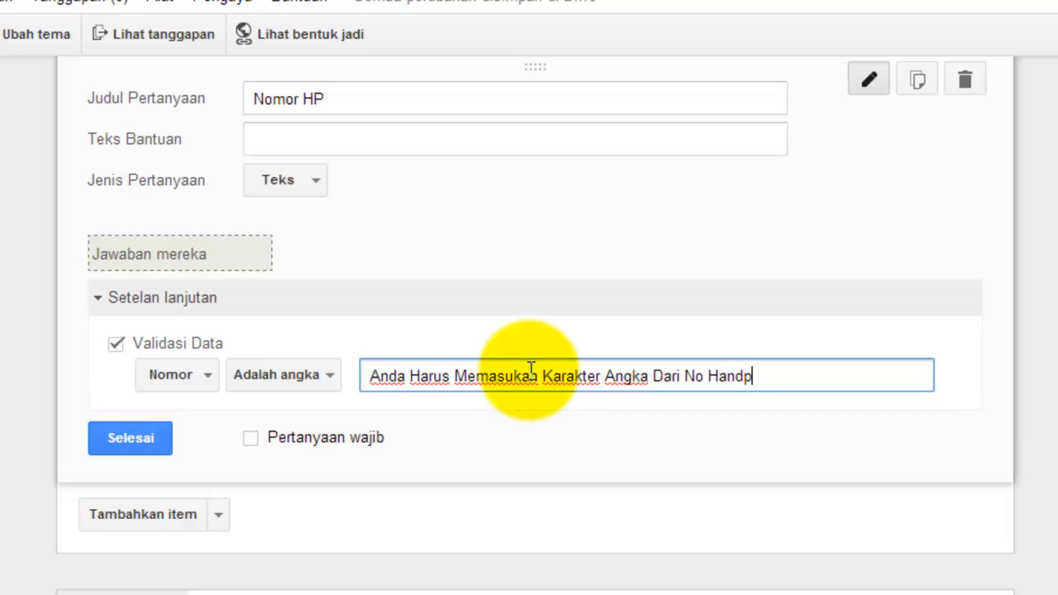
text(Dari No Handphone Anda)
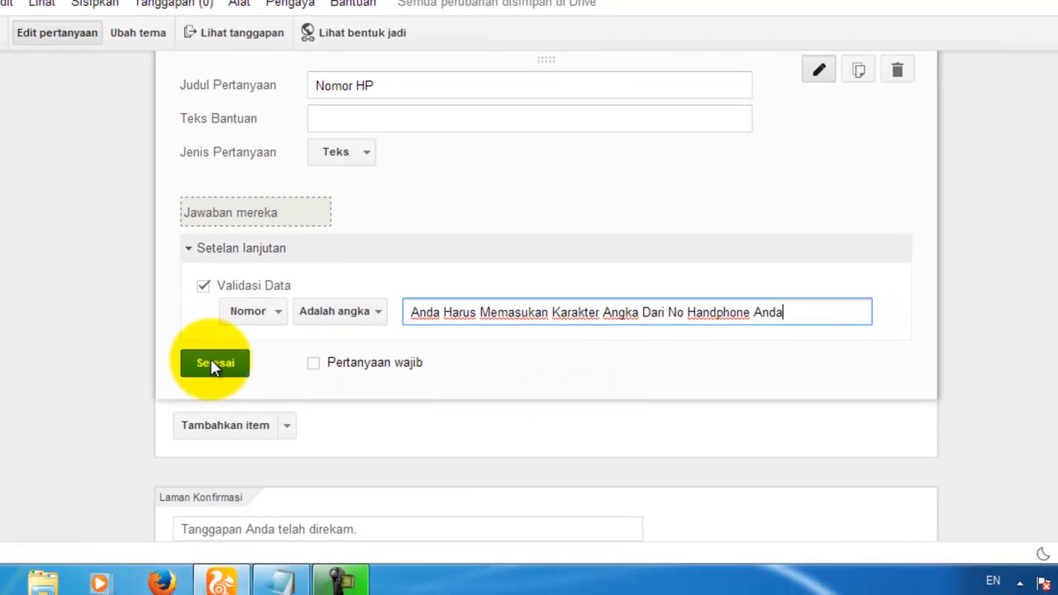
click(213, 365)
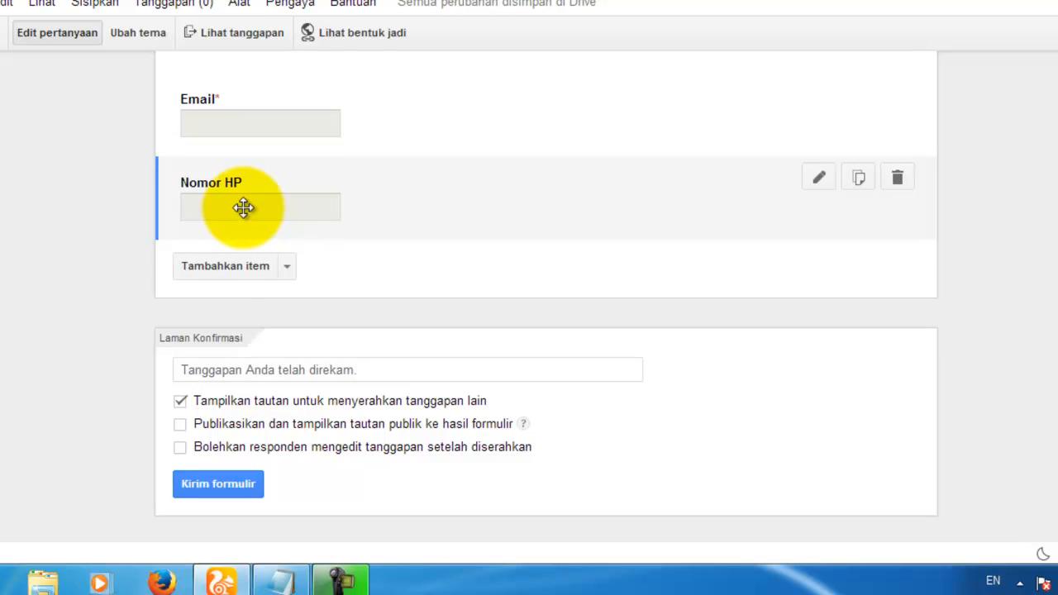
Step: Add a new question below Nomor HP and begin titling it 'Pilihan'
click(226, 266)
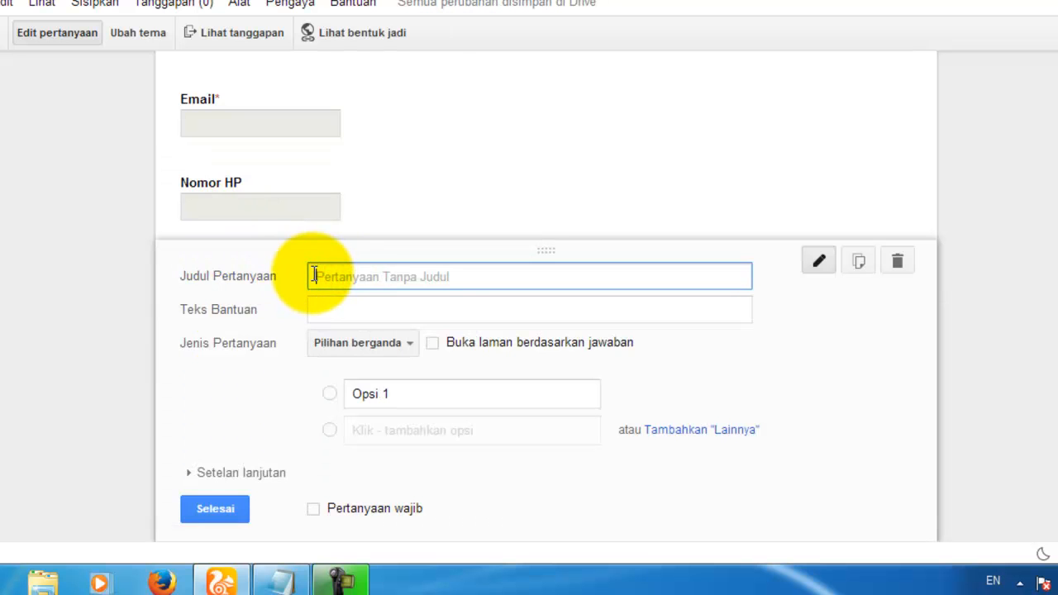
scroll(312, 274, up, 7)
scroll(314, 274, up, 3)
scroll(276, 281, down, 10)
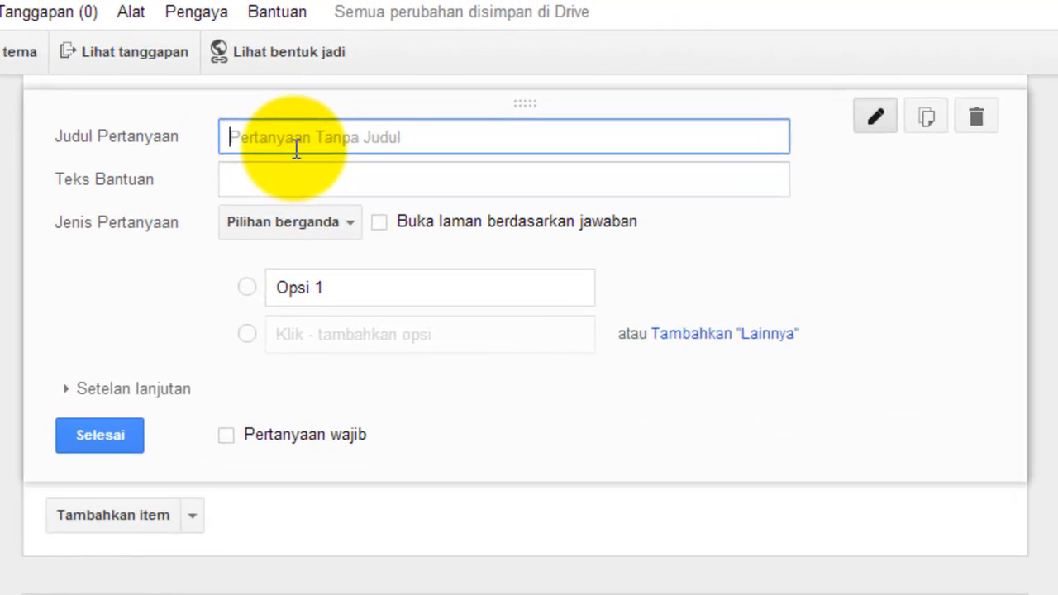
text(P)
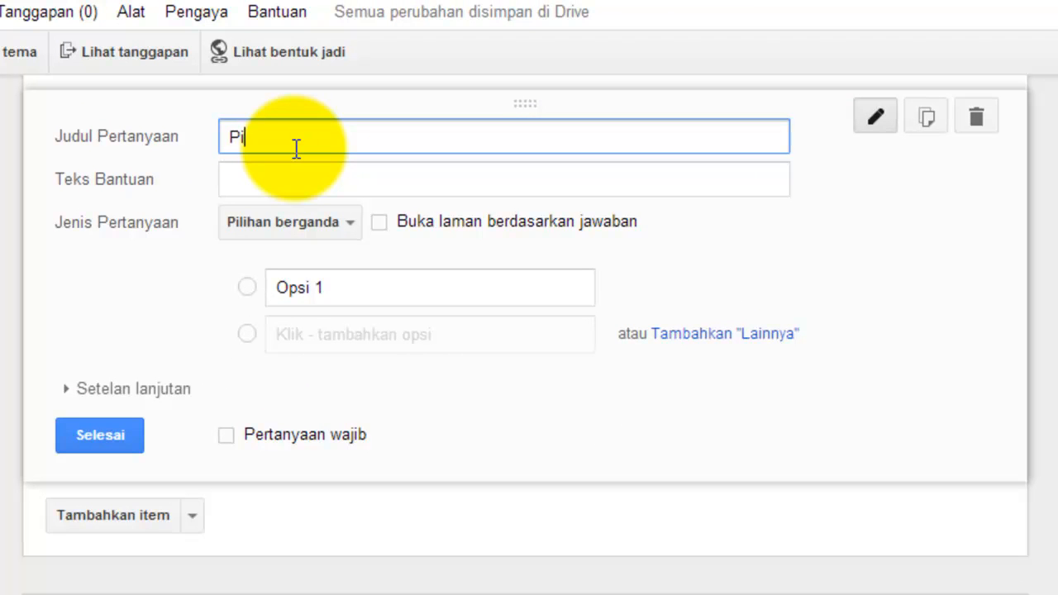
text(ilihan Jurusan)
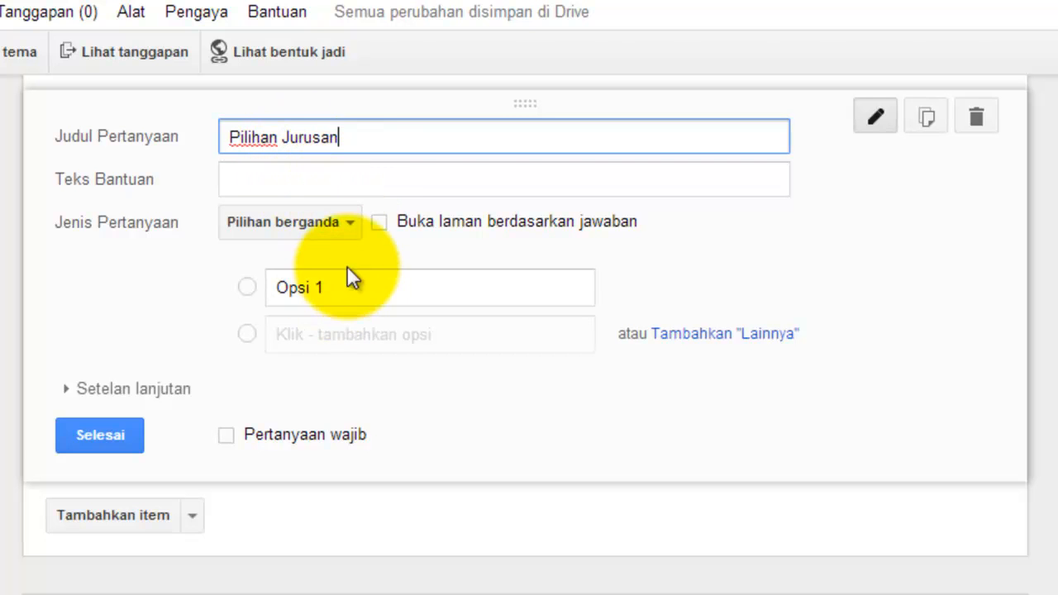
Step: Keep the Pilihan Jurusan question type as Pilihan berganda
click(350, 227)
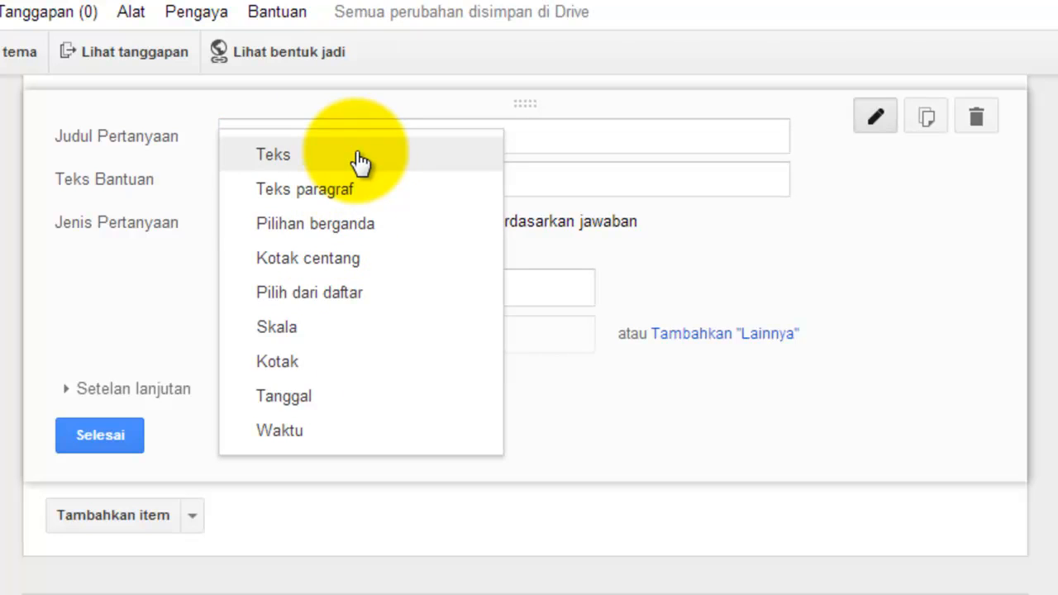
click(329, 225)
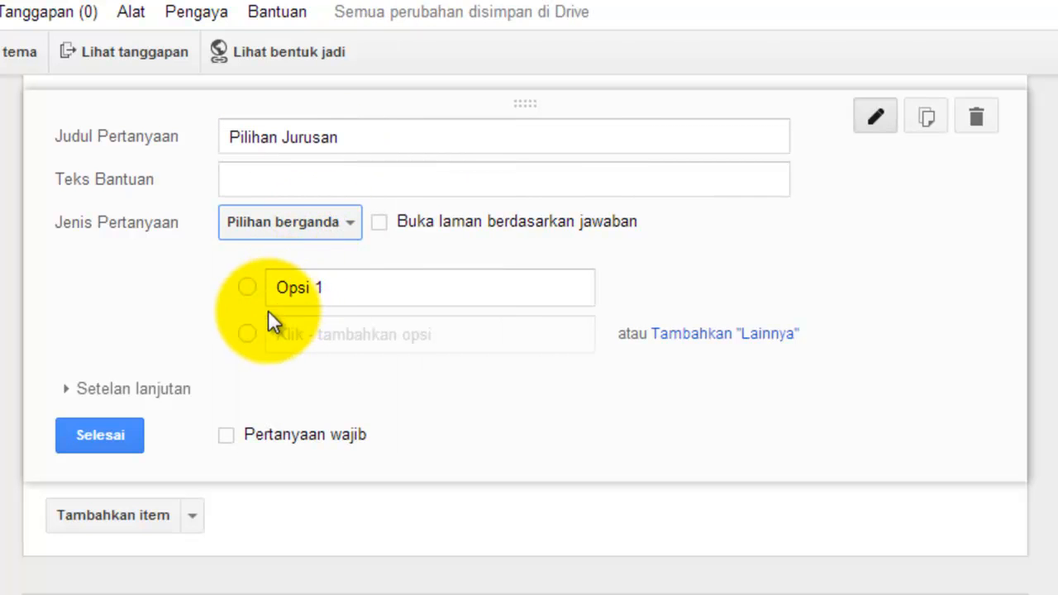
click(314, 228)
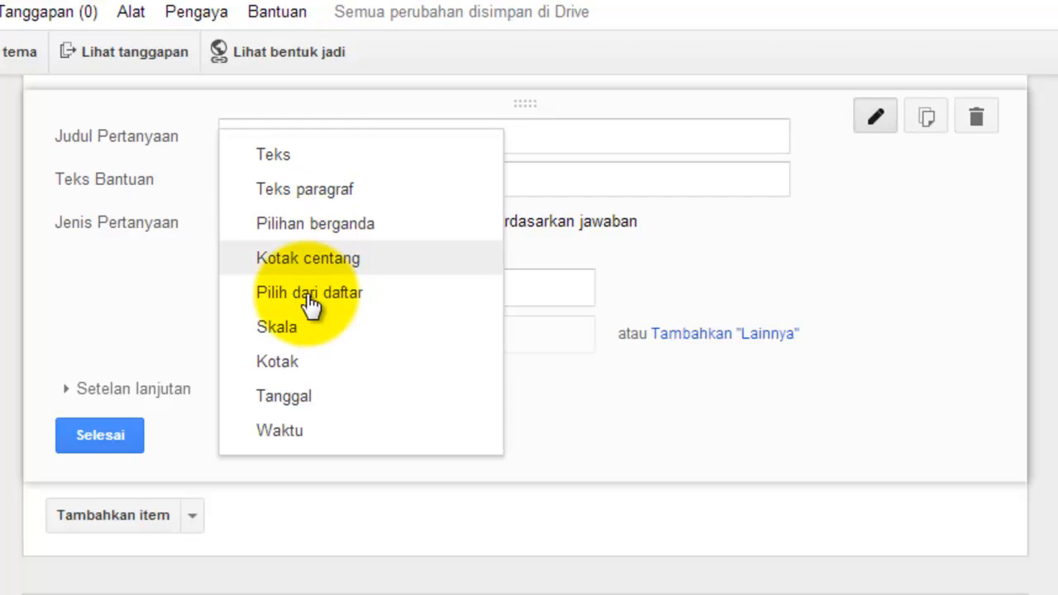
click(139, 260)
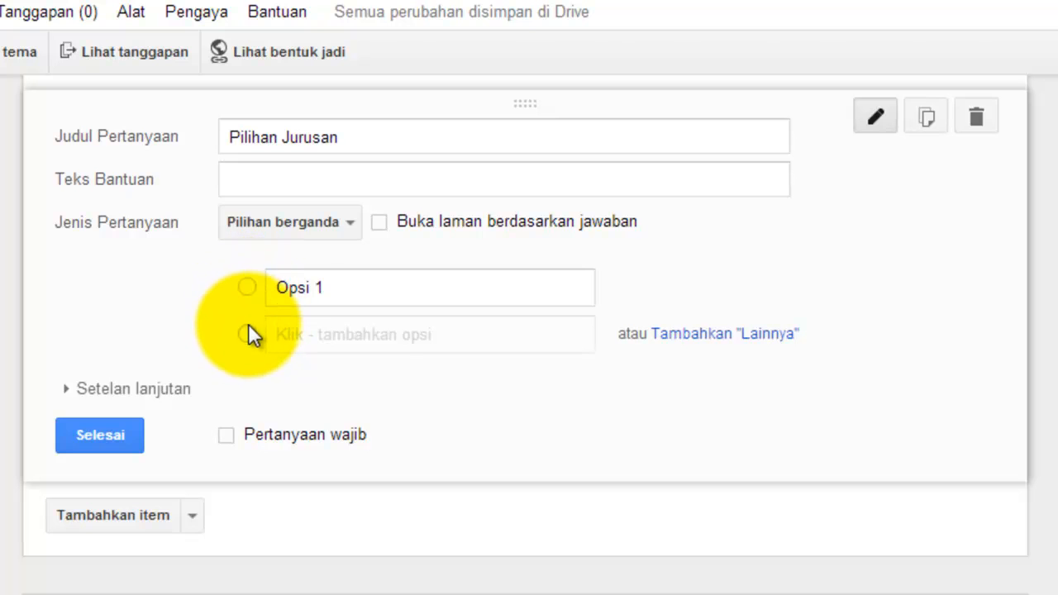
Step: Enter the options Teknik Multimedia and Teknik TKJ, then finish the question
click(318, 295)
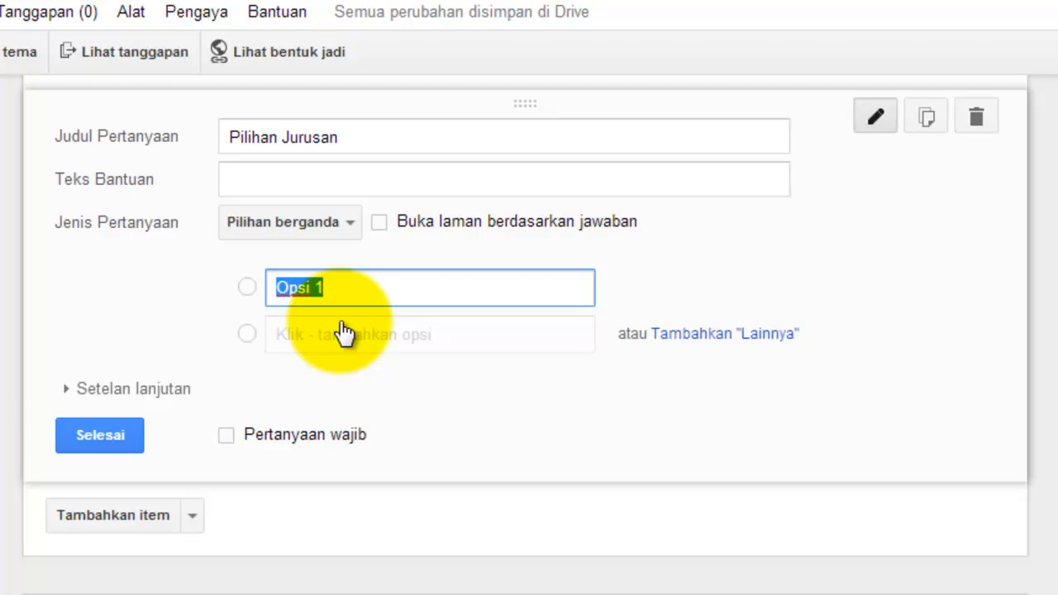
text(Teknik M)
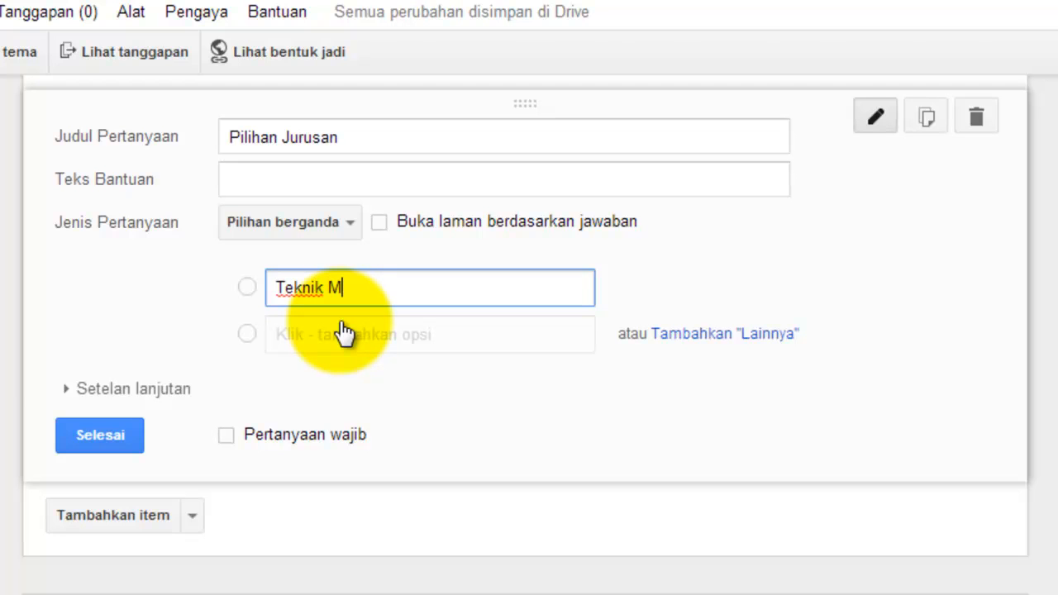
text(ultimedia)
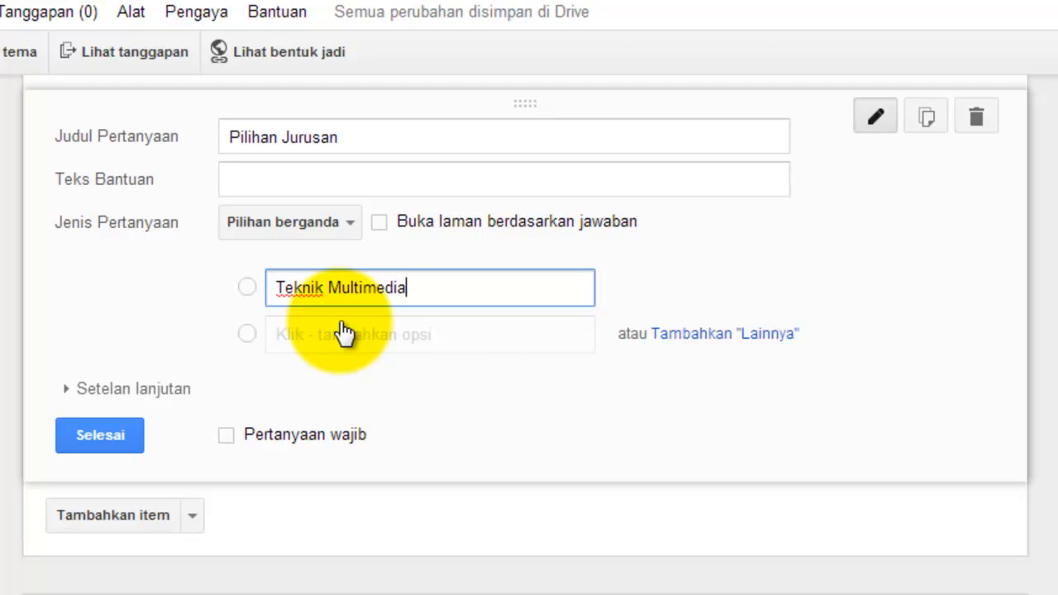
click(343, 333)
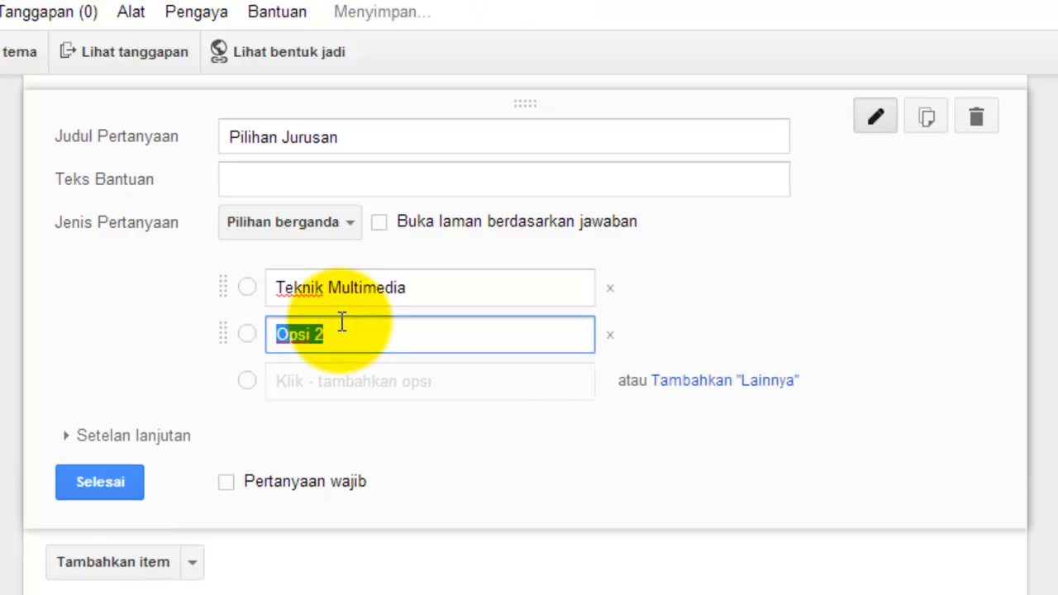
text(T)
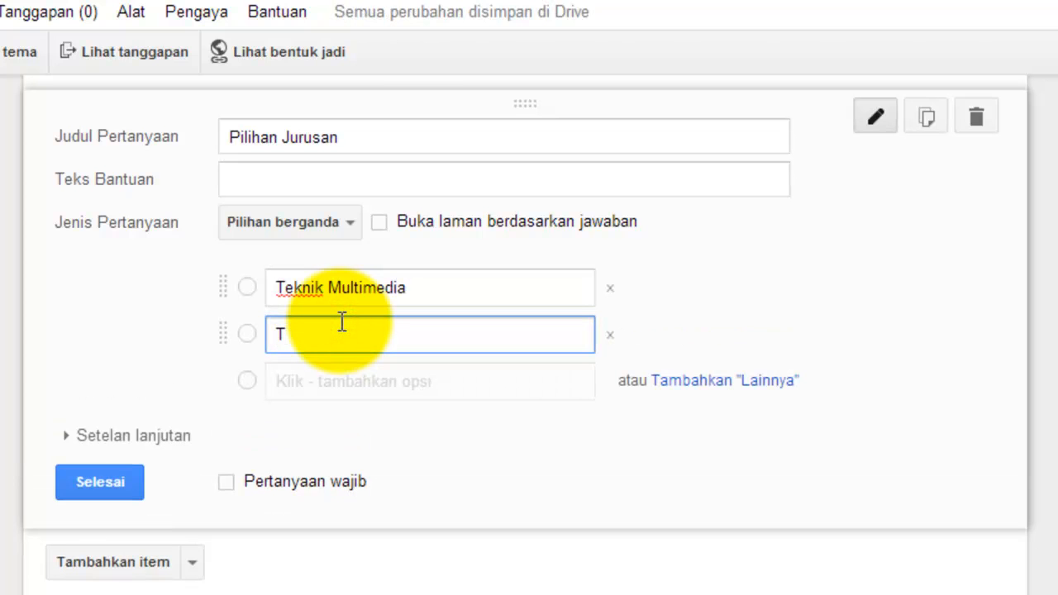
text(eknik TKJ)
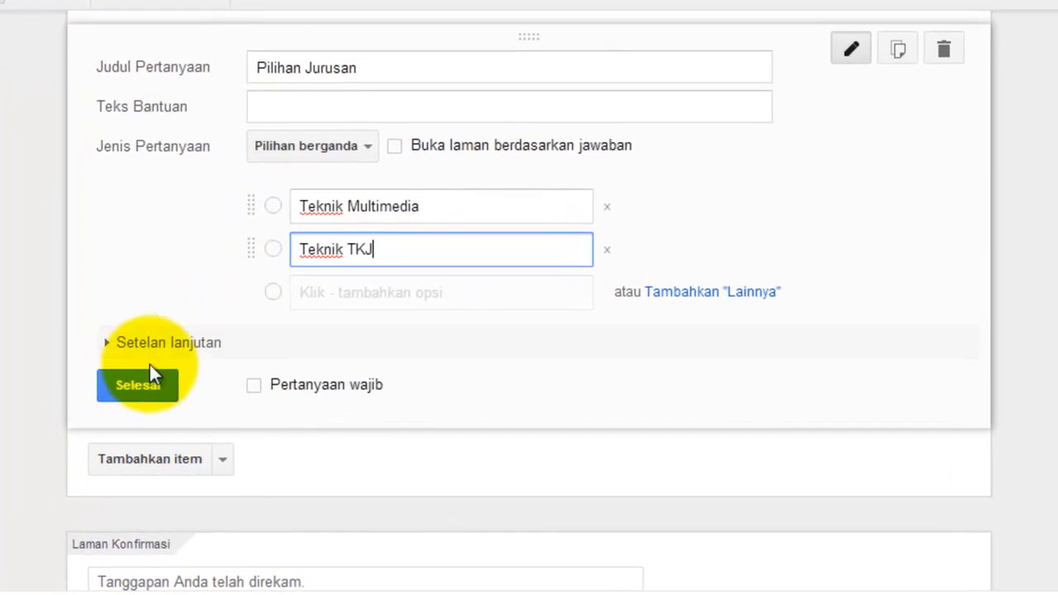
click(140, 384)
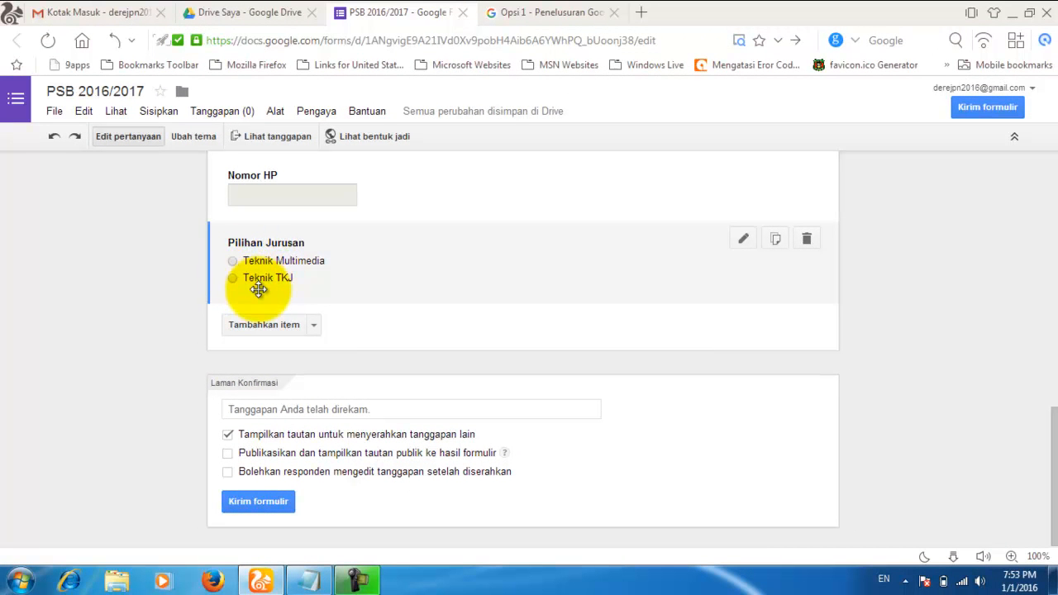
scroll(272, 295, up, 1)
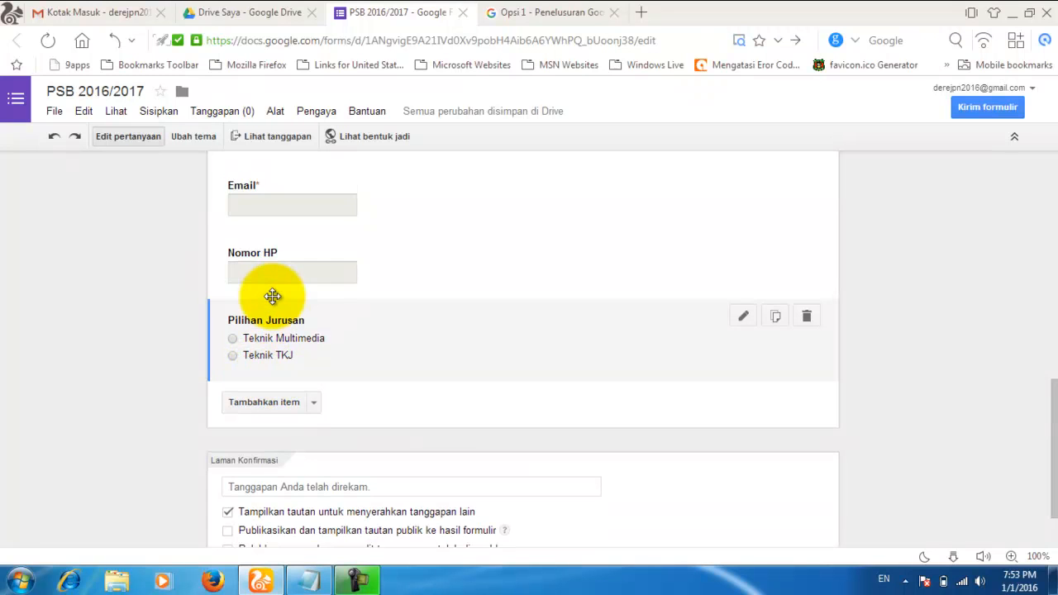
scroll(273, 296, down, 1)
scroll(330, 285, up, 1)
scroll(336, 285, down, 1)
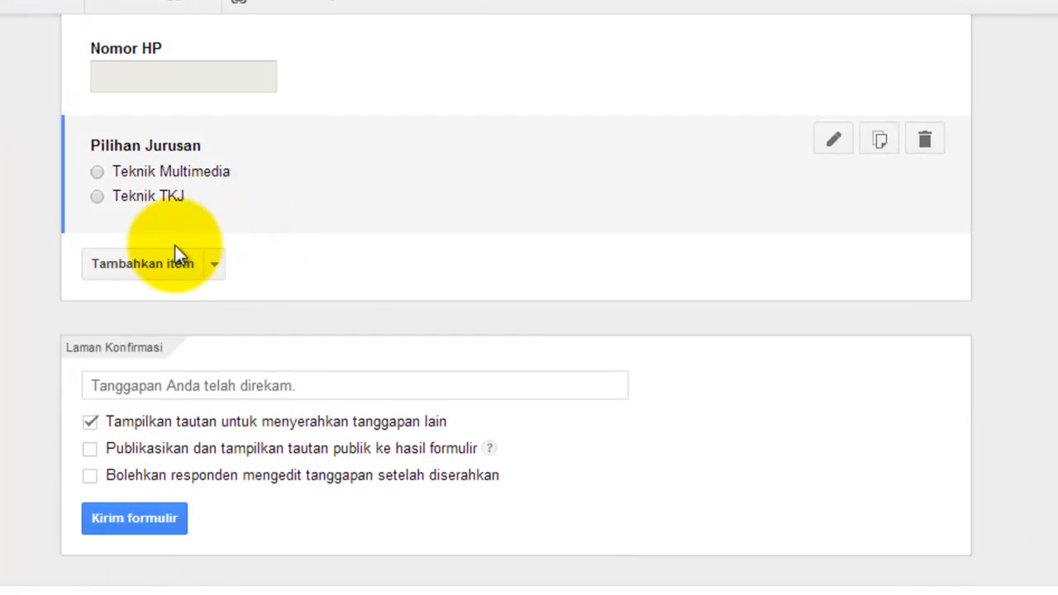
Step: Add a required 'Komentar' question with the Teks paragraf answer type below Pilihan Jurusan
click(161, 262)
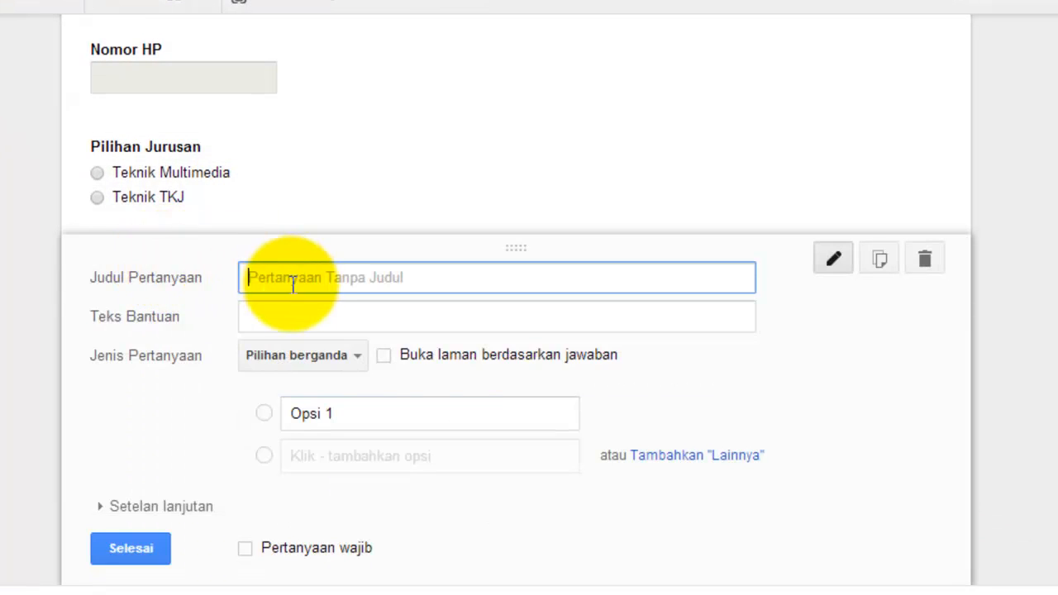
scroll(273, 281, down, 1)
text(Kom)
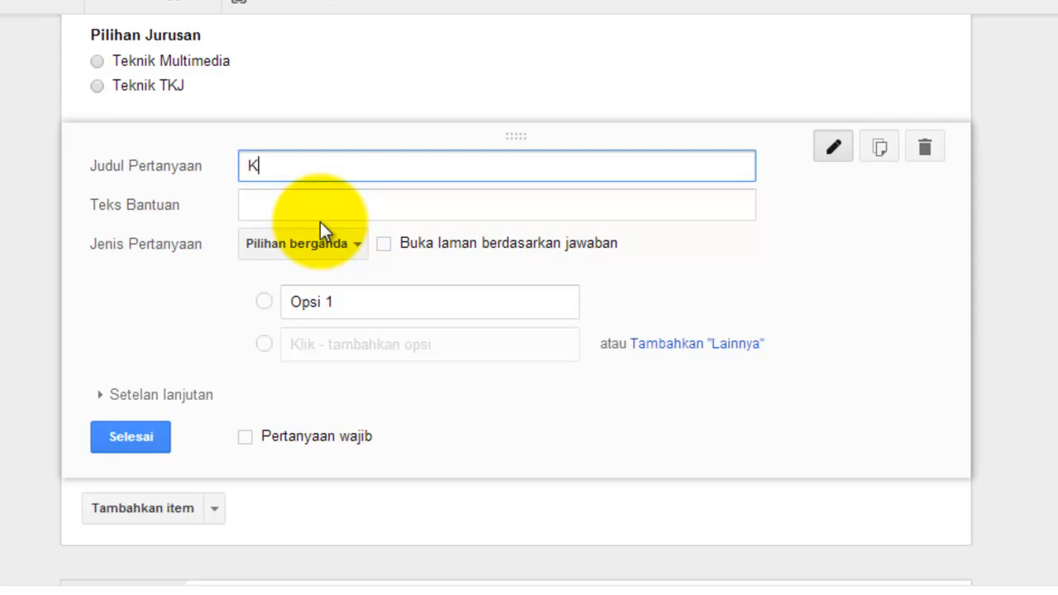
text(entar)
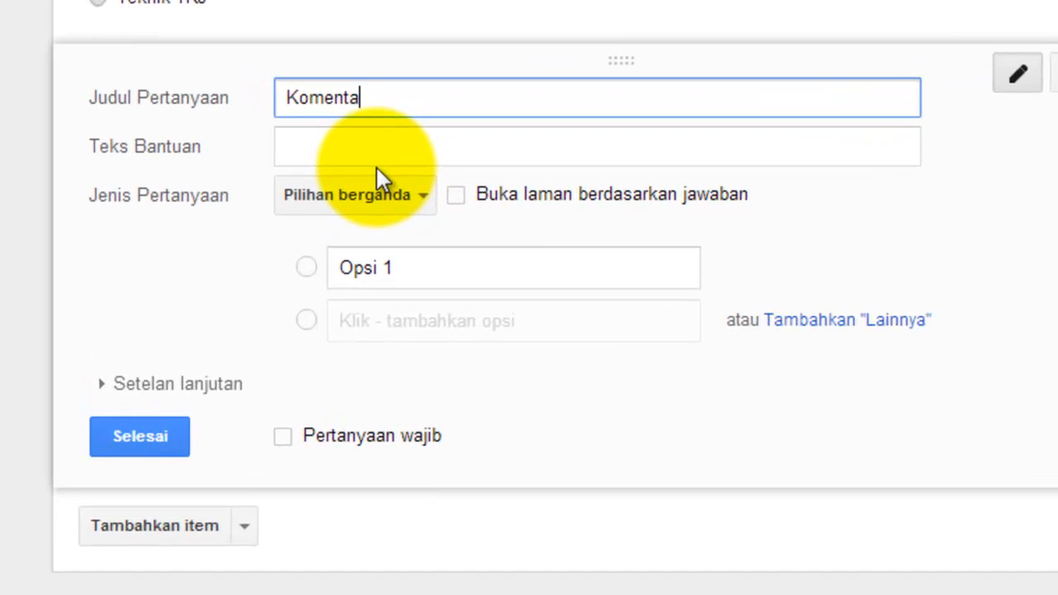
click(429, 197)
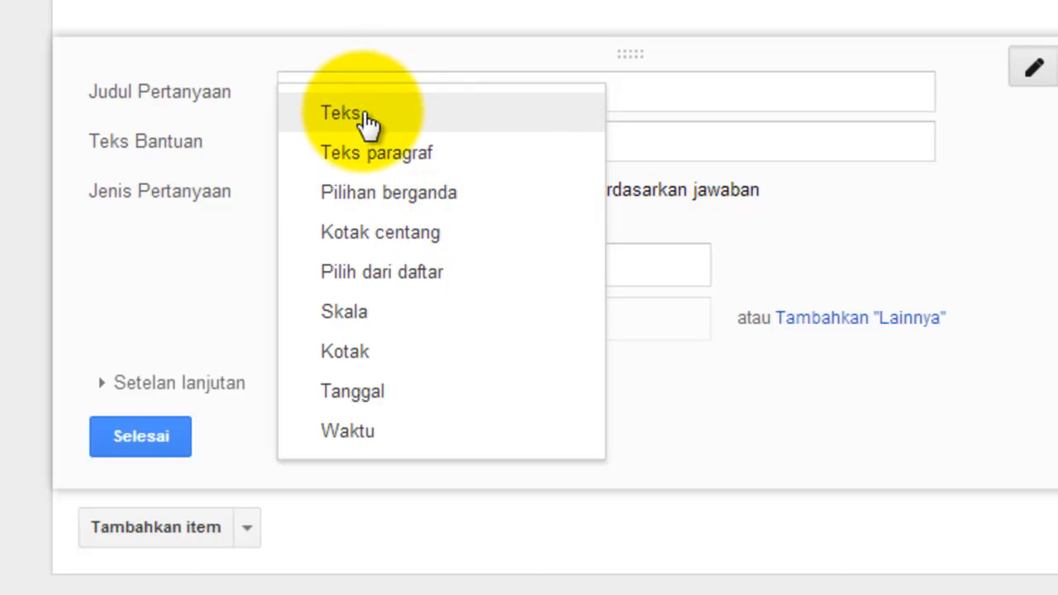
click(411, 152)
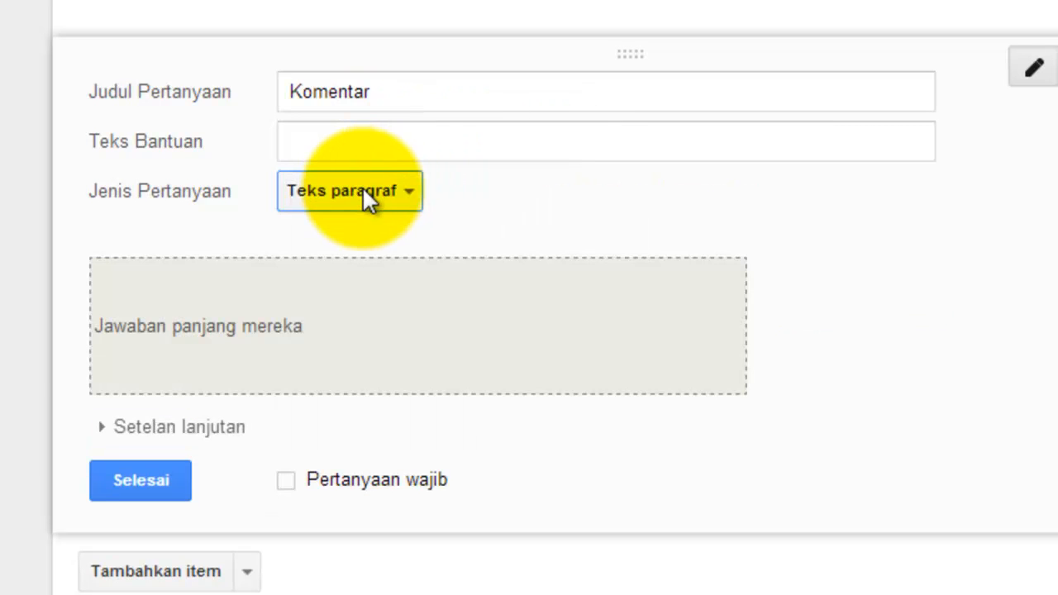
scroll(366, 198, down, 2)
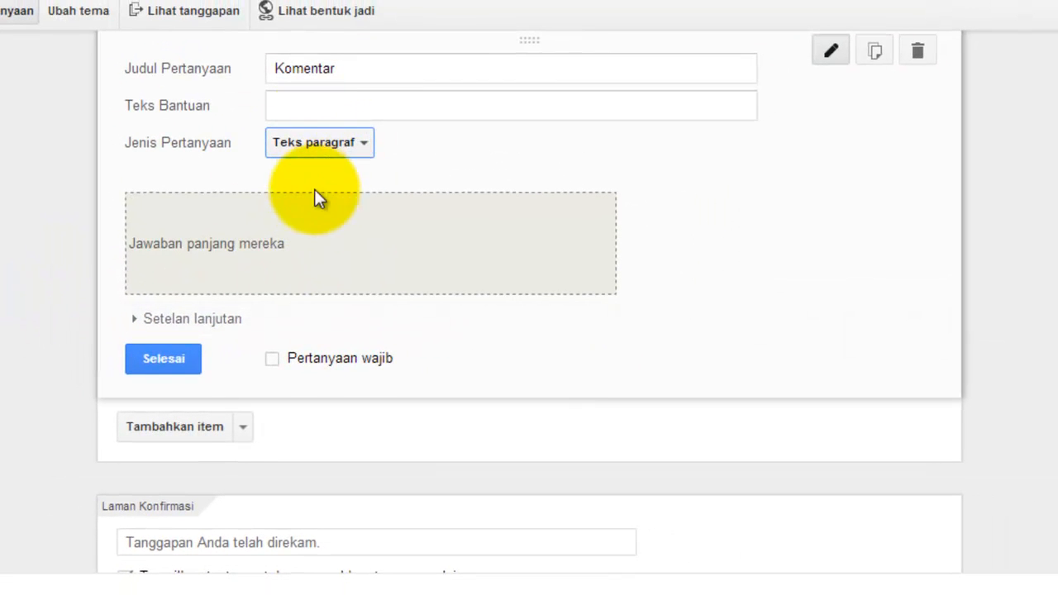
click(270, 358)
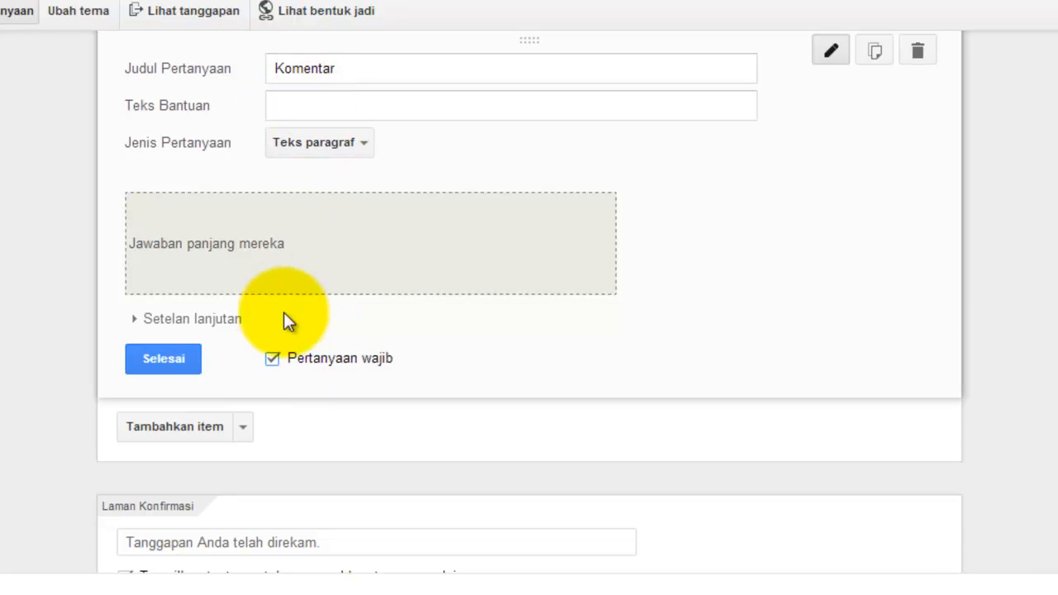
click(182, 362)
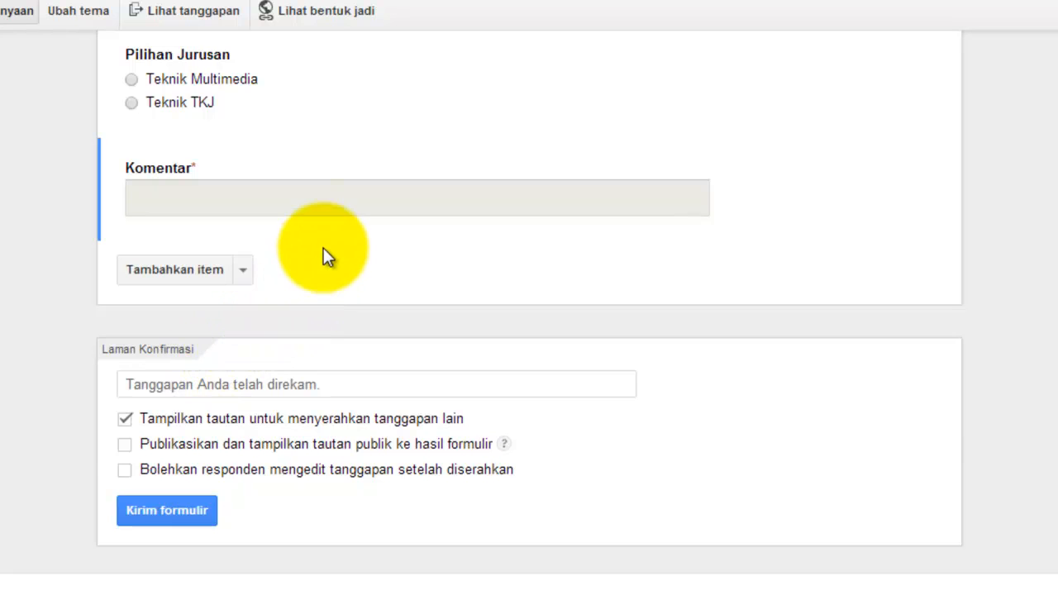
scroll(323, 248, up, 3)
scroll(324, 248, up, 10)
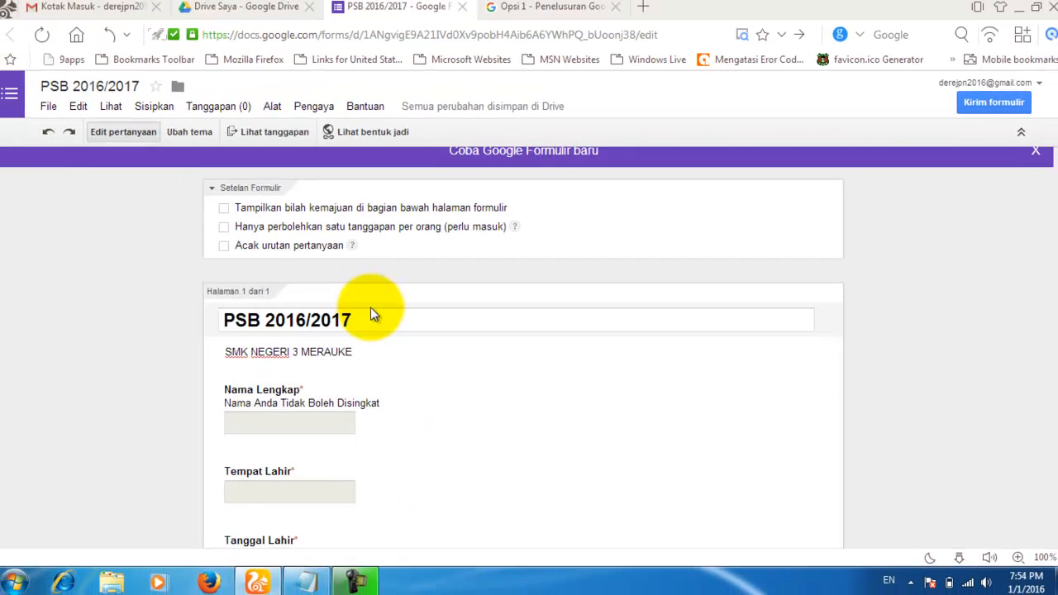
scroll(372, 309, down, 12)
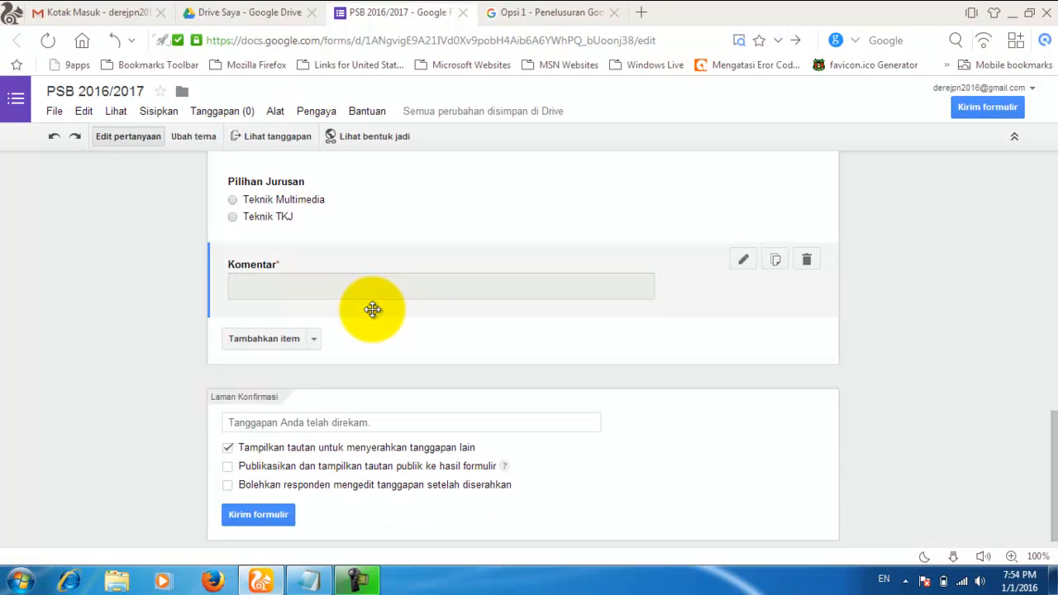
scroll(373, 309, up, 10)
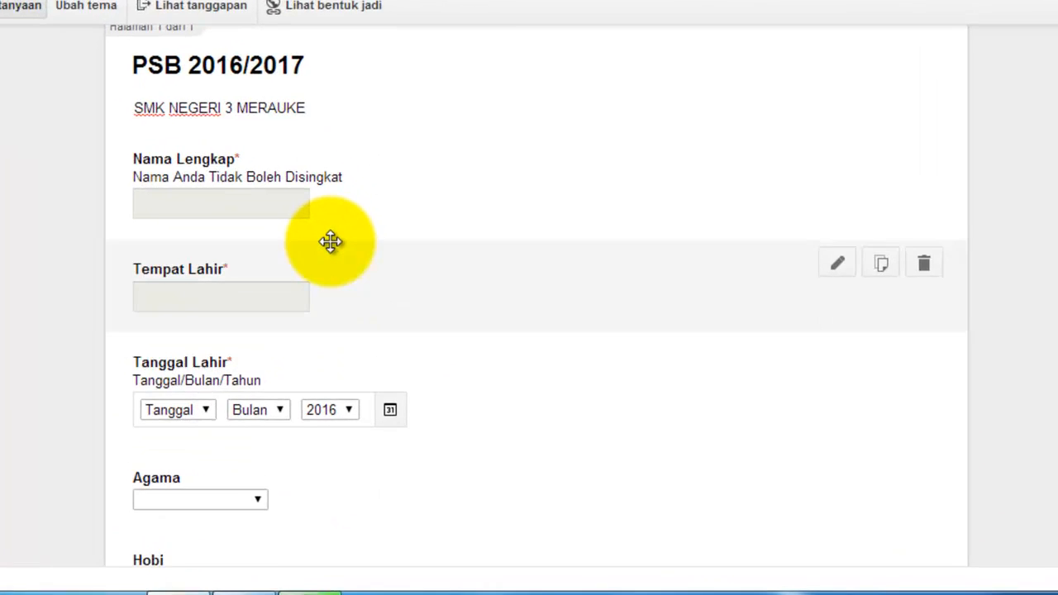
scroll(330, 241, up, 2)
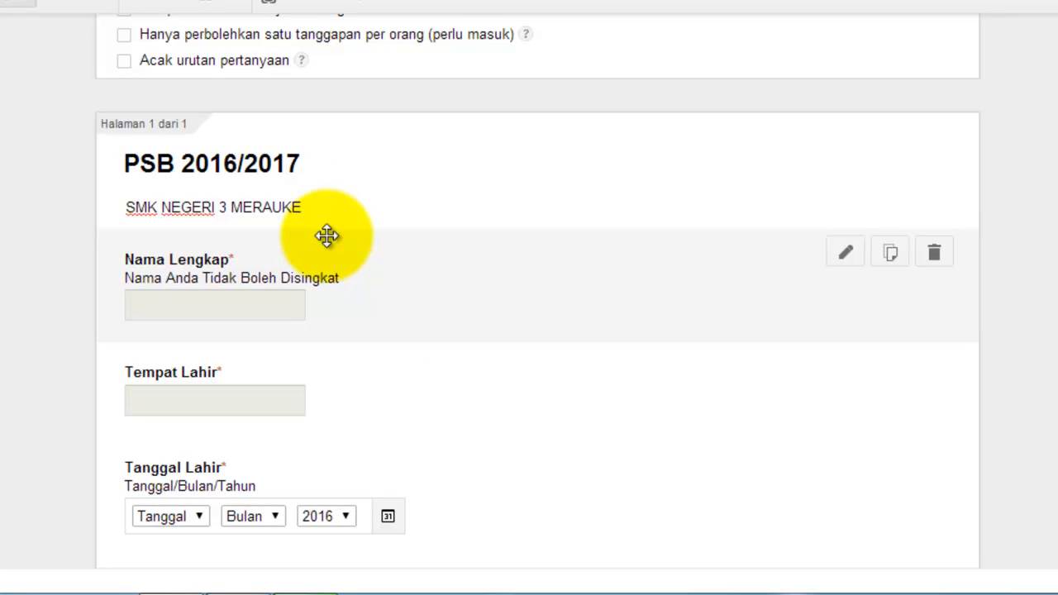
scroll(317, 240, down, 4)
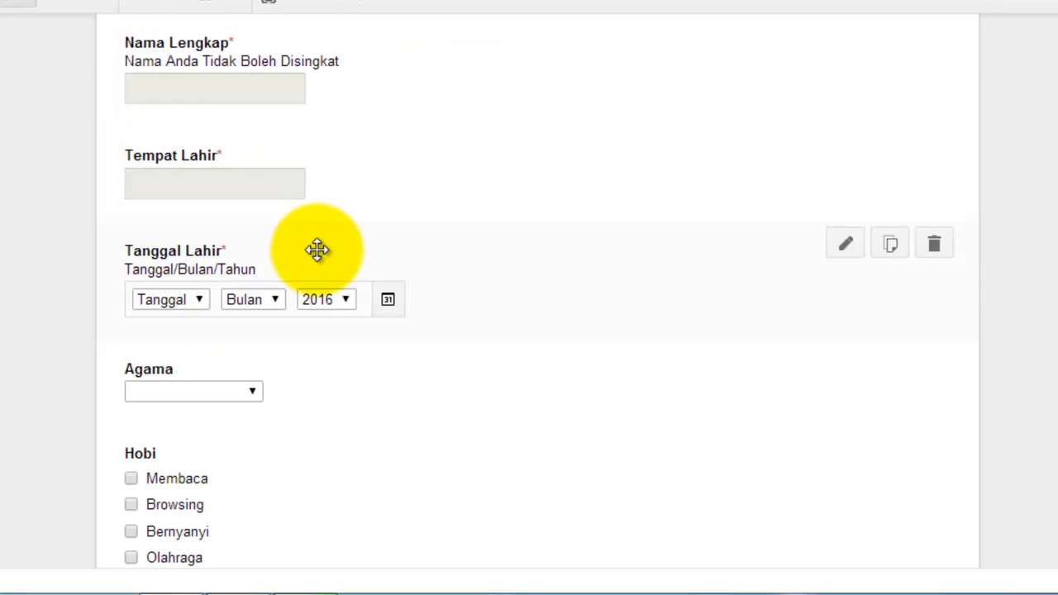
scroll(248, 249, down, 2)
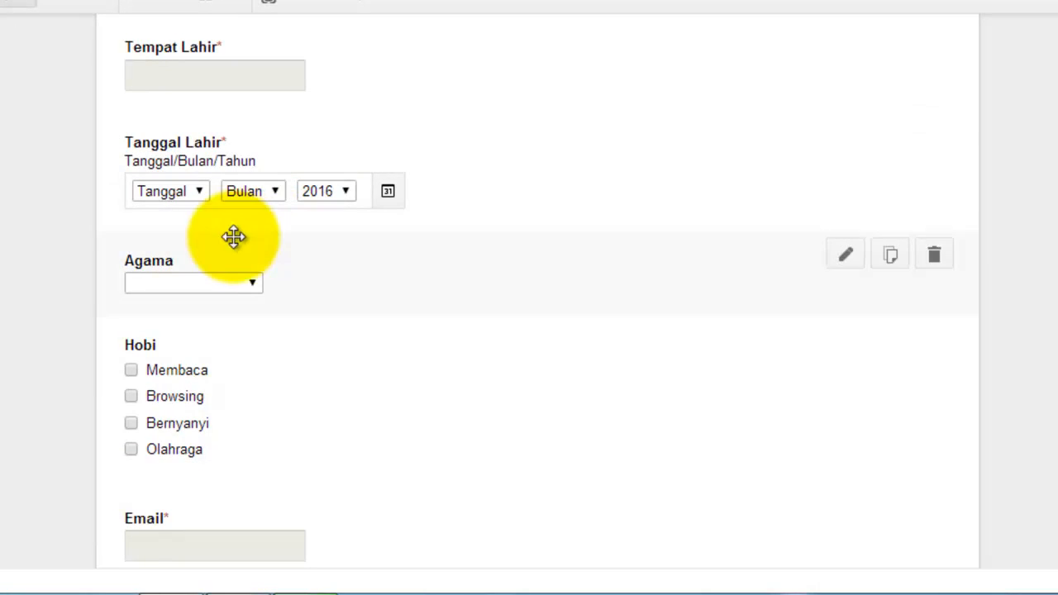
scroll(223, 277, down, 2)
scroll(224, 277, down, 3)
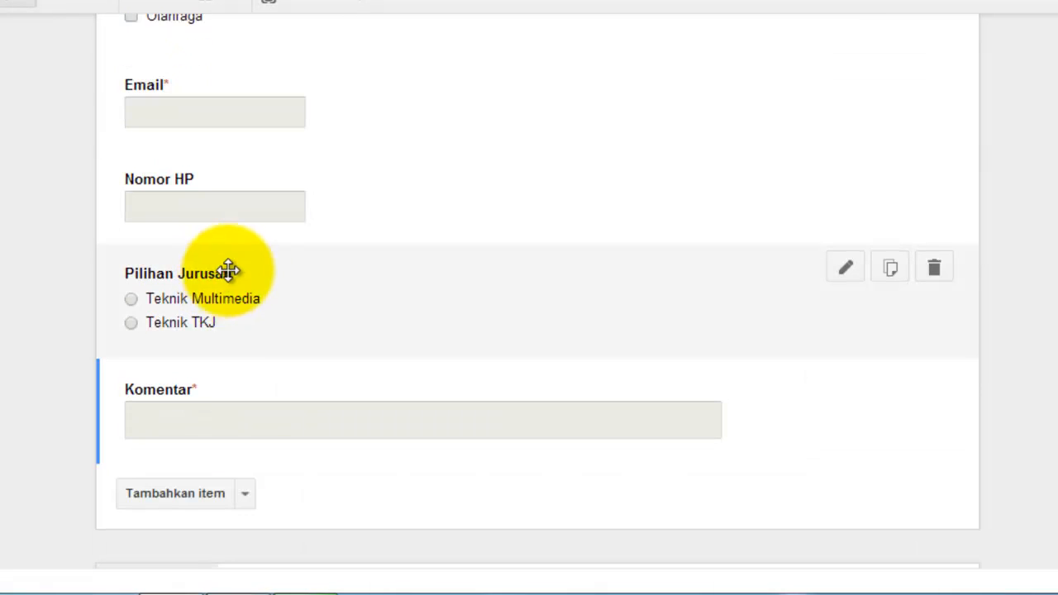
scroll(250, 246, down, 1)
scroll(249, 246, up, 4)
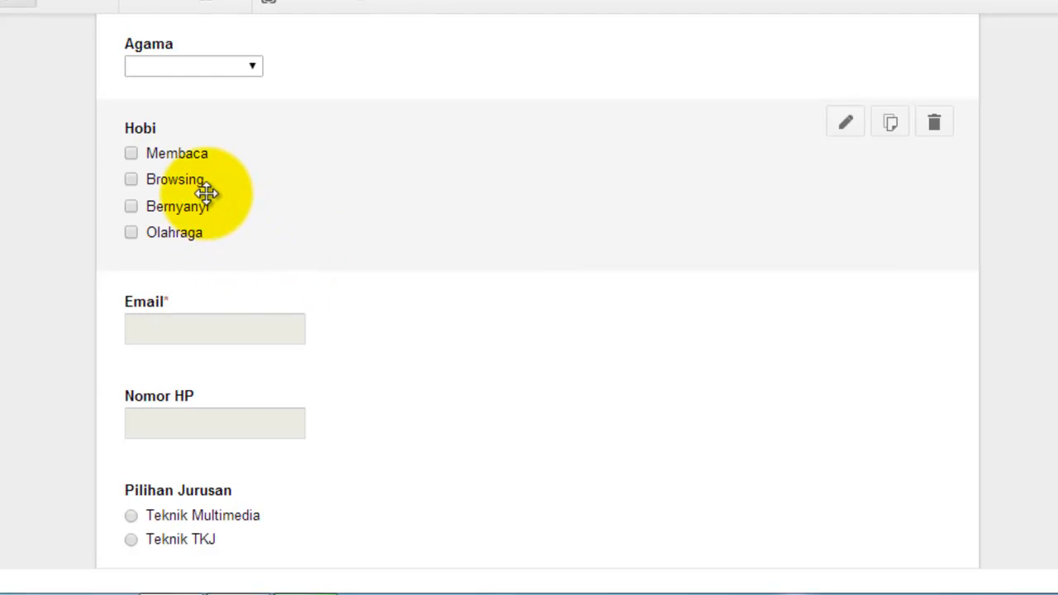
scroll(206, 193, up, 7)
scroll(207, 193, down, 4)
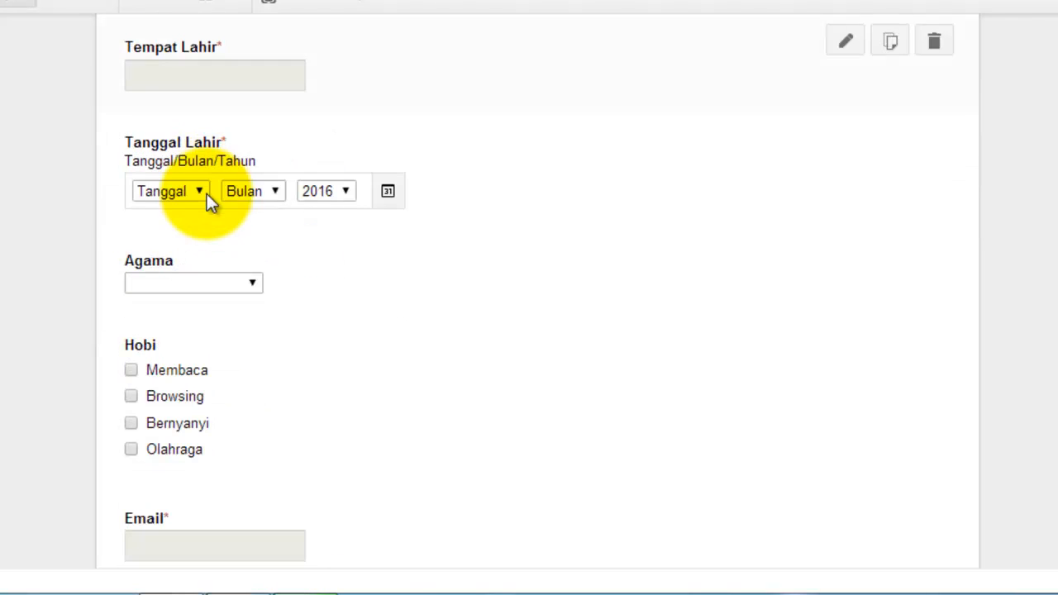
scroll(206, 193, down, 7)
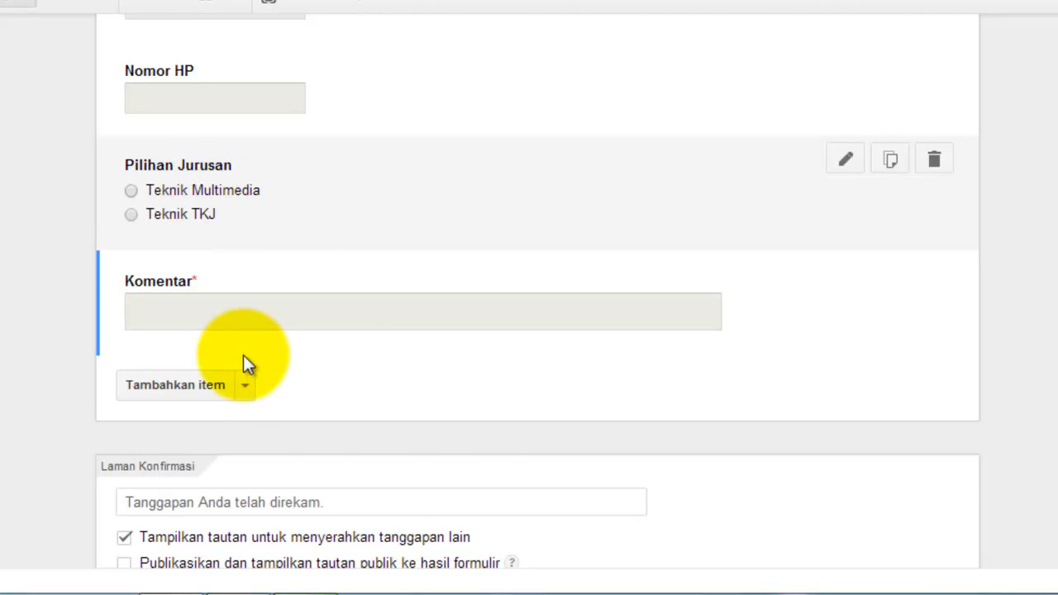
scroll(243, 355, down, 2)
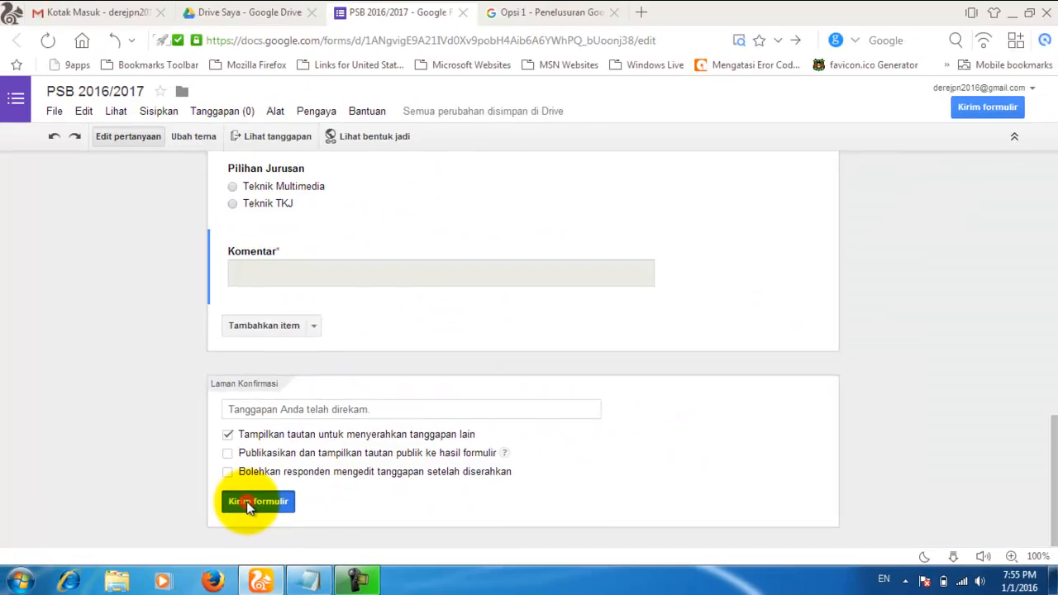
Step: Open Kirim formulir and copy the link from the Tautan untuk dibagikan field
click(395, 405)
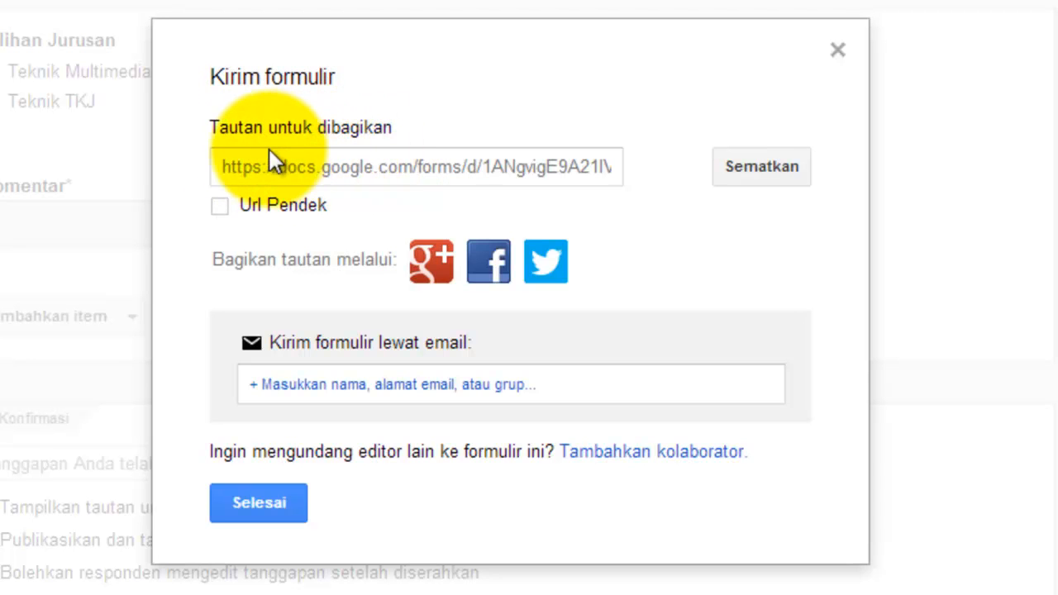
click(238, 161)
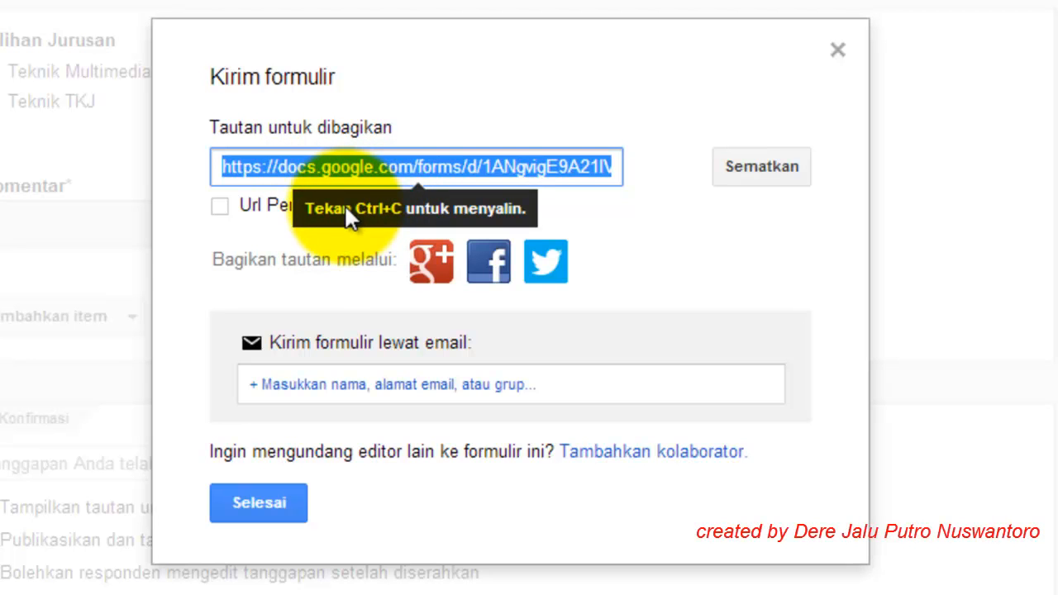
key(ctrl+c)
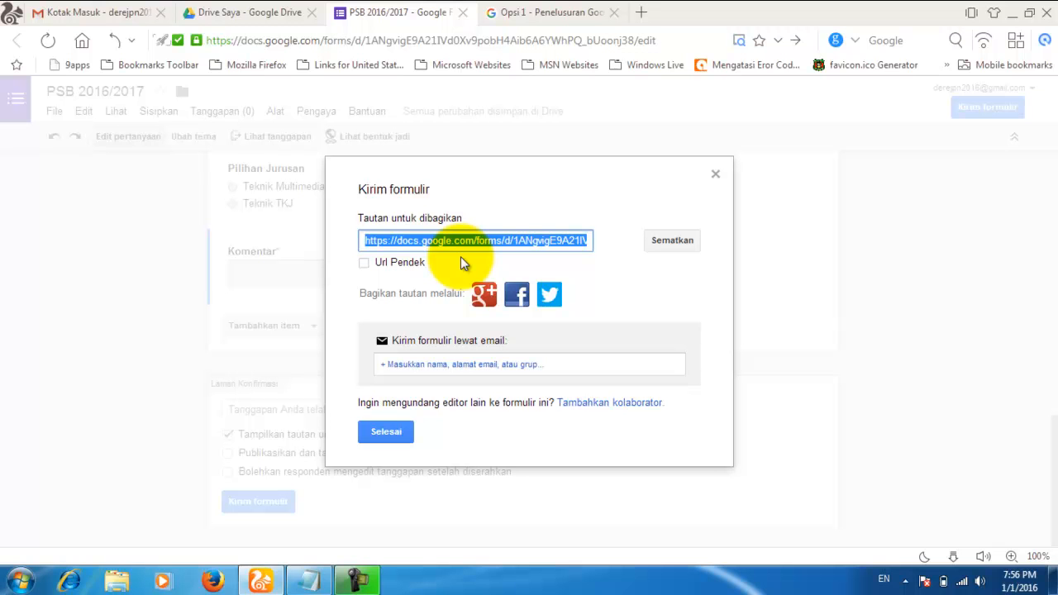
Step: Launch Notepad from Start > All Programs > Accessories
key(super+r)
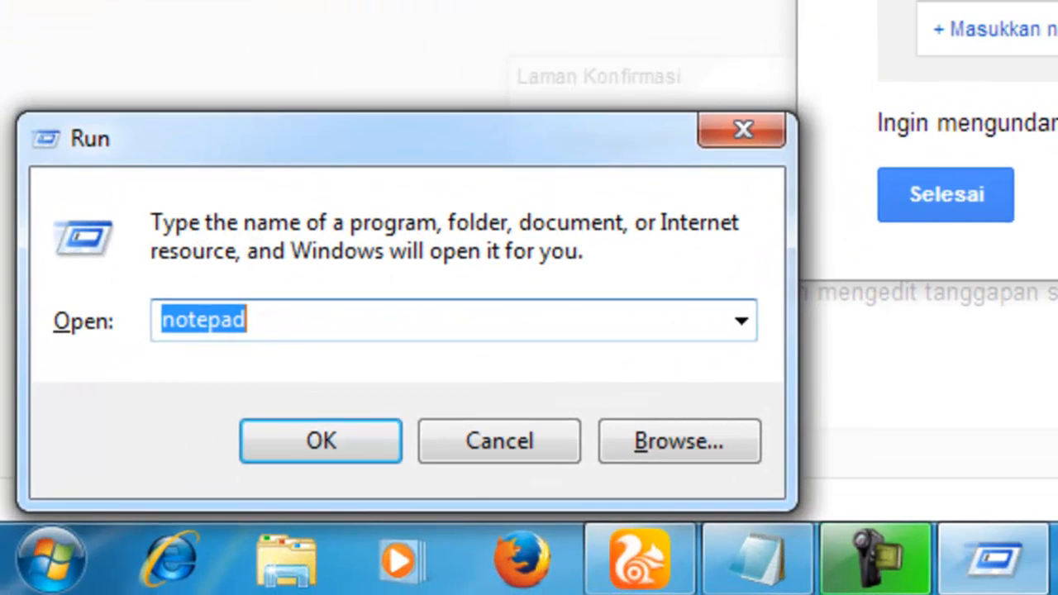
text(notepad)
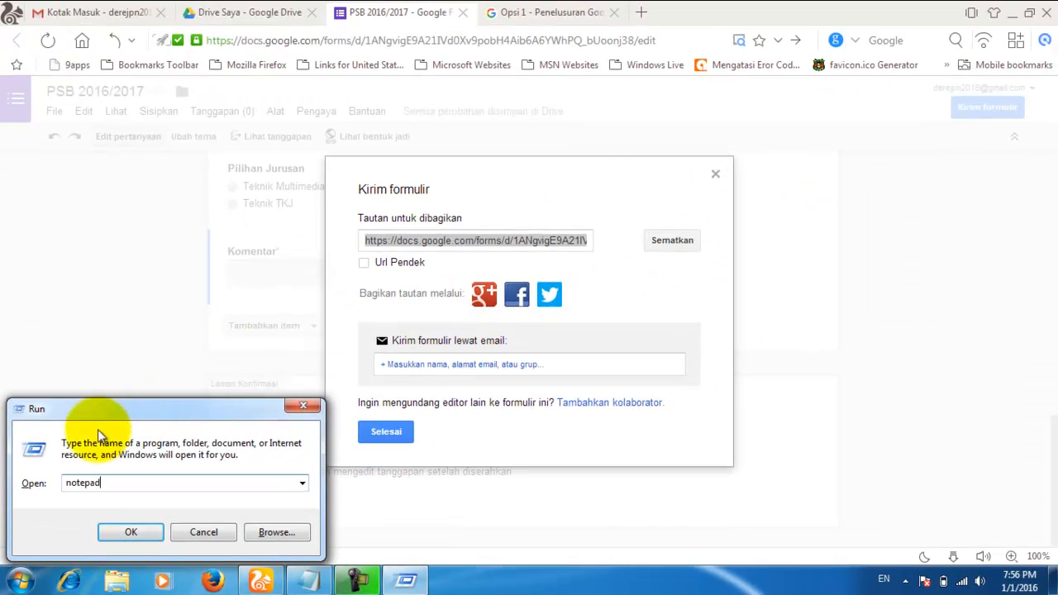
click(25, 583)
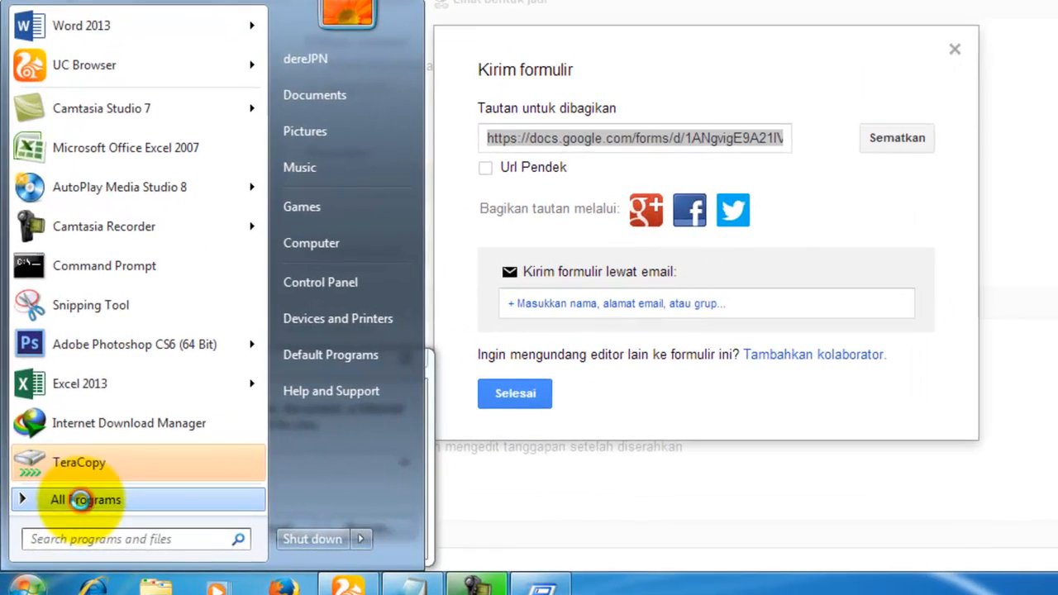
click(80, 500)
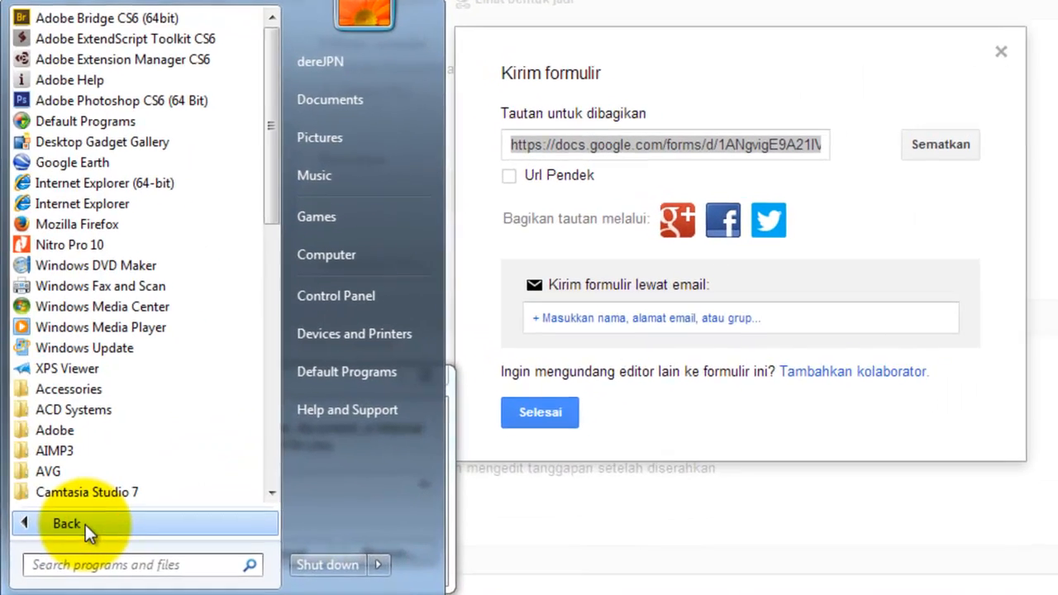
drag(257, 158, 279, 256)
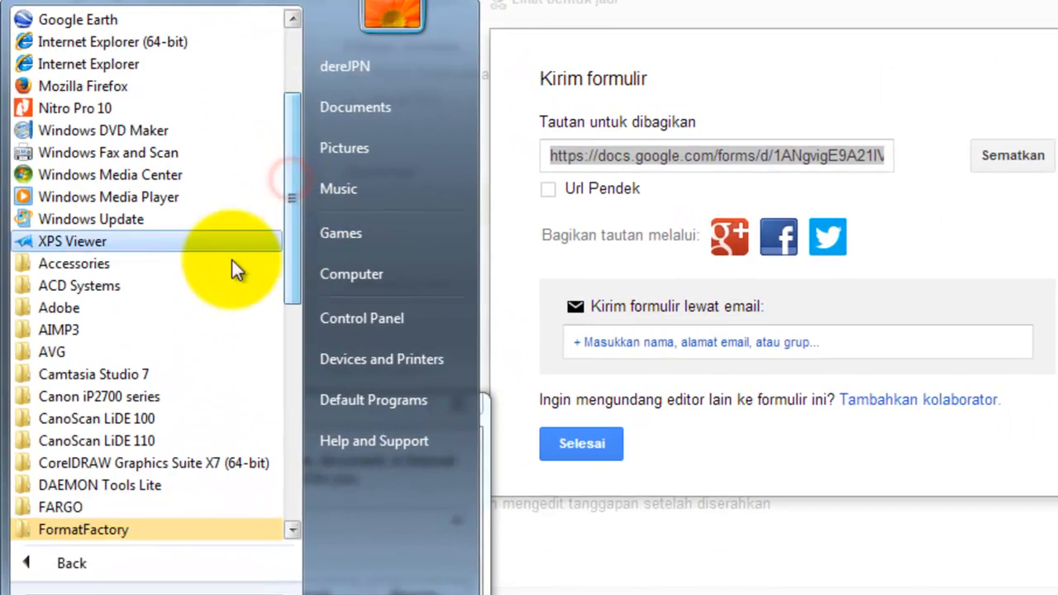
click(132, 268)
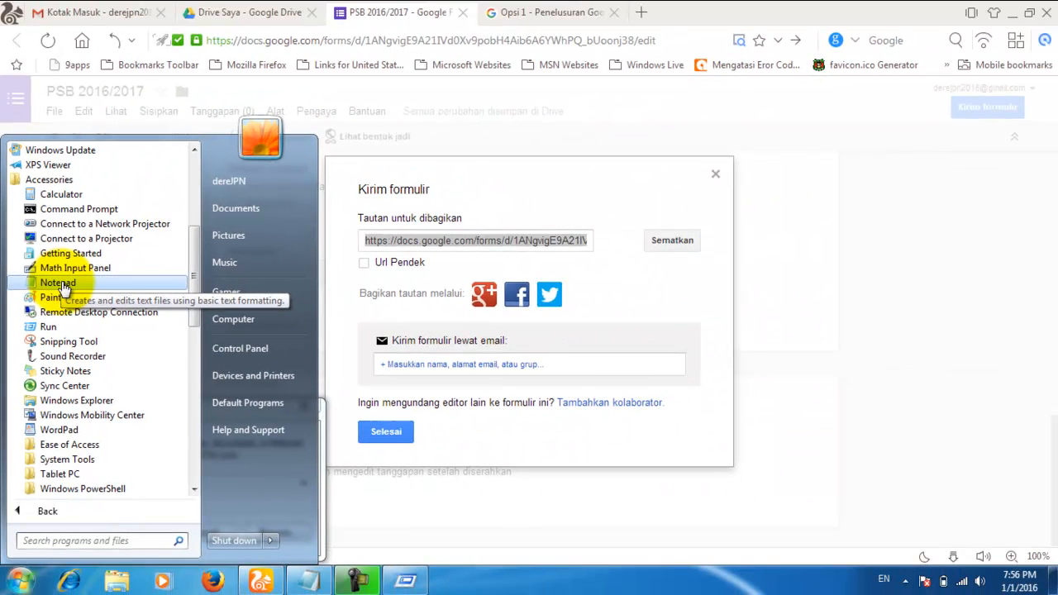
click(61, 283)
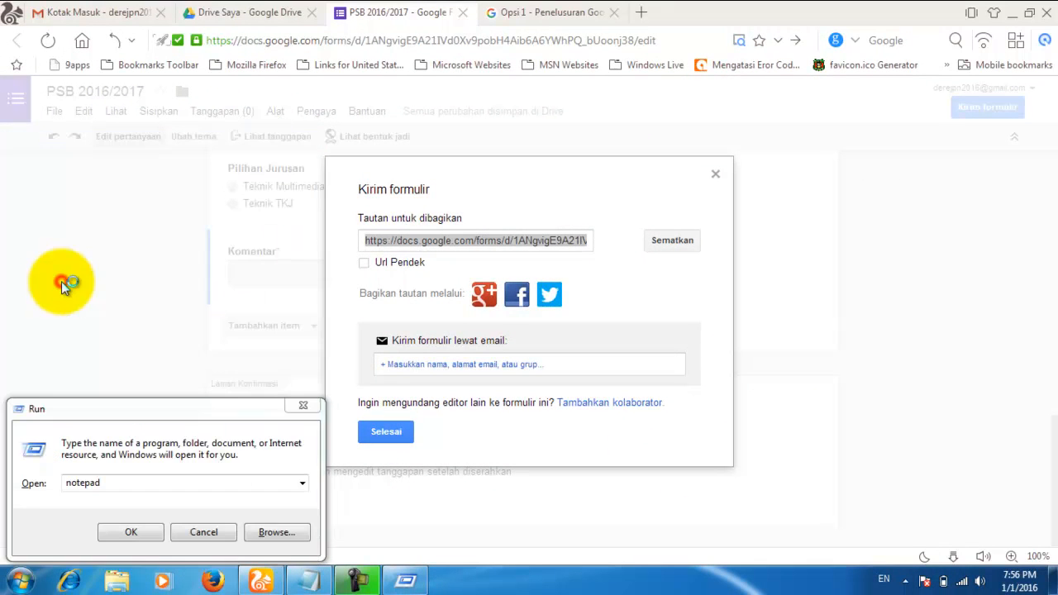
click(303, 91)
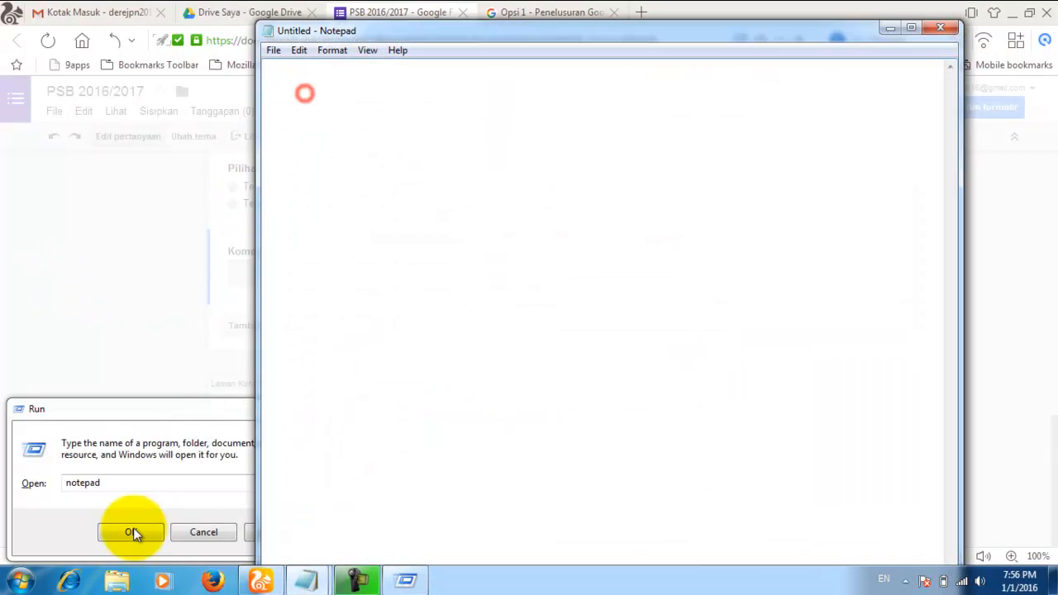
click(199, 529)
Step: Paste the form's share link into the Notepad document and move the window down
click(303, 142)
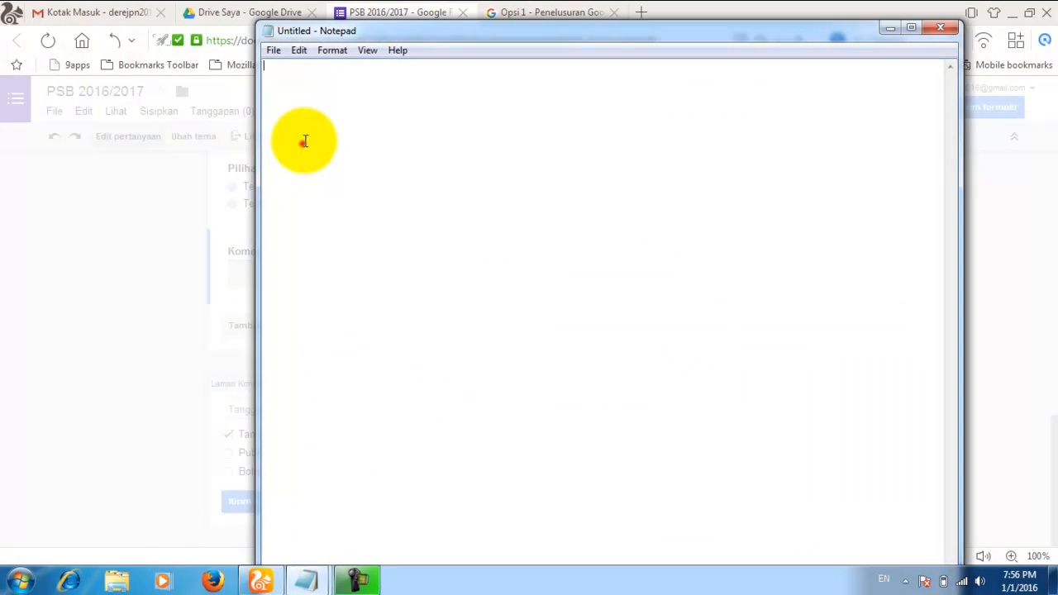
right_click(308, 89)
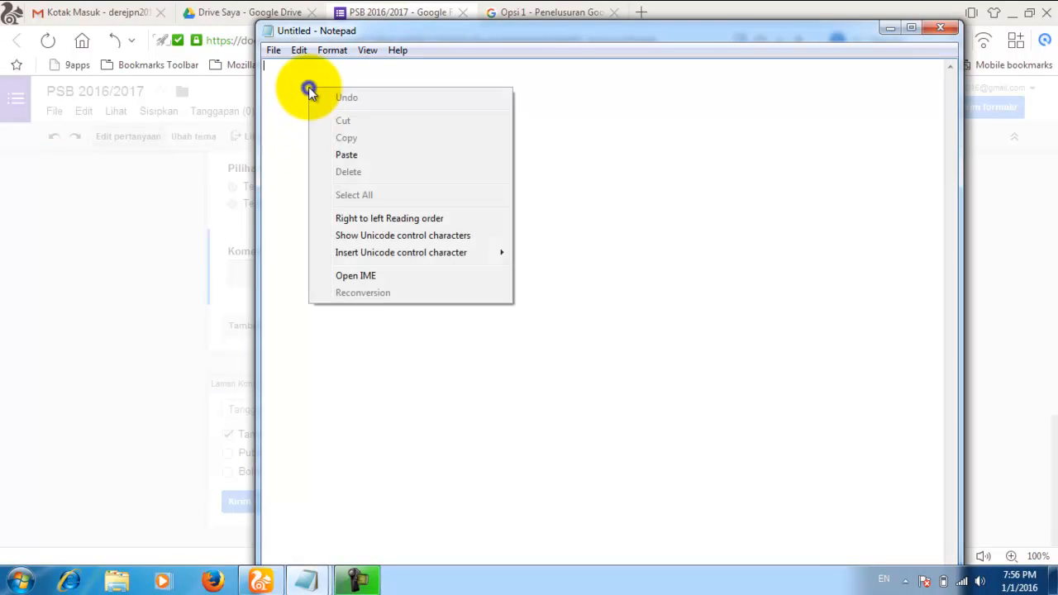
click(350, 153)
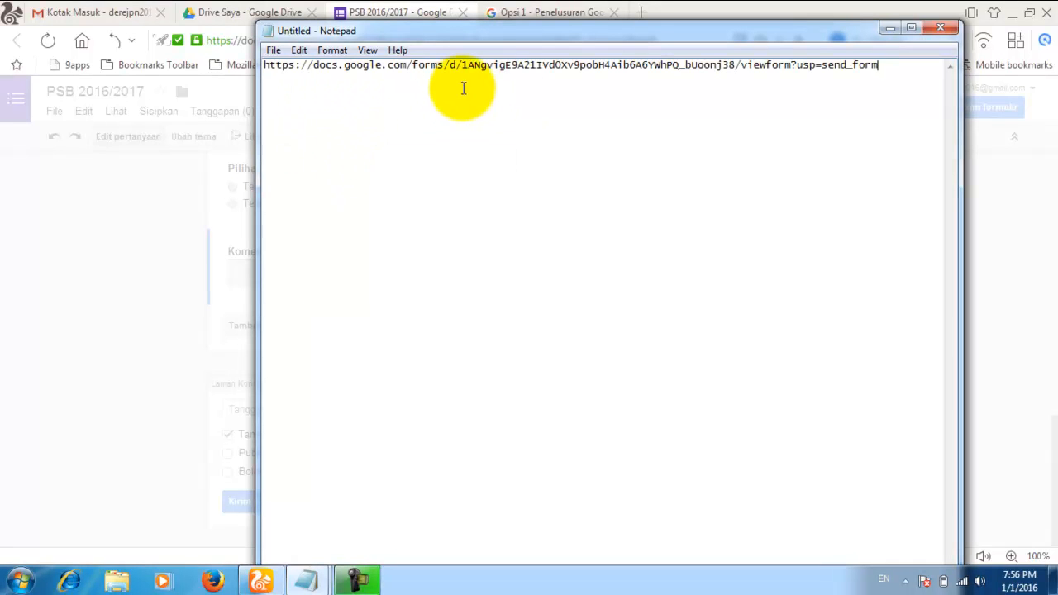
drag(490, 31, 493, 434)
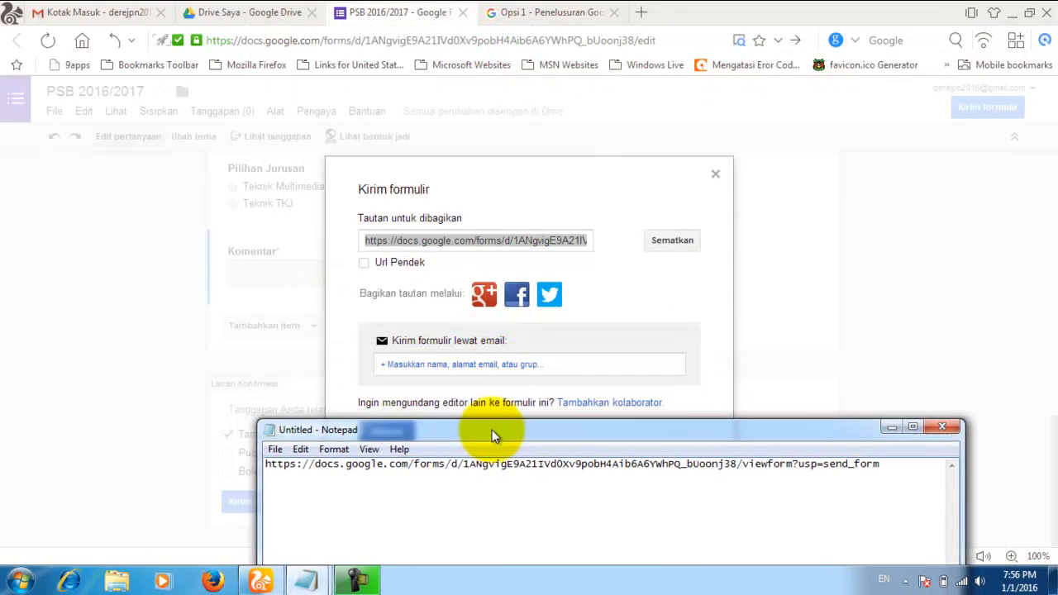
Step: Return to the browser and close Kirim formulir with Selesai
click(645, 303)
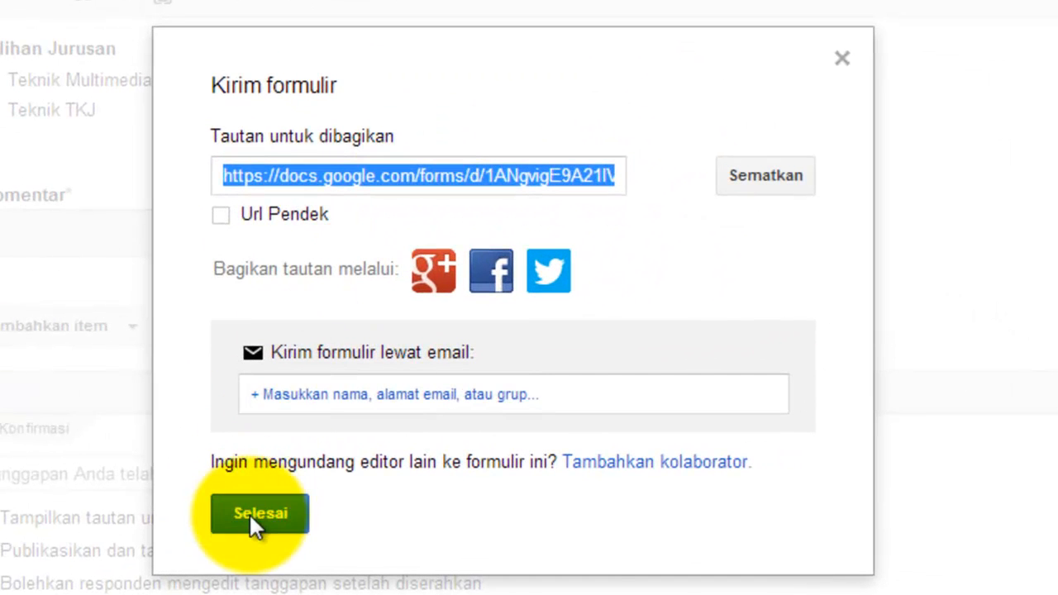
click(251, 512)
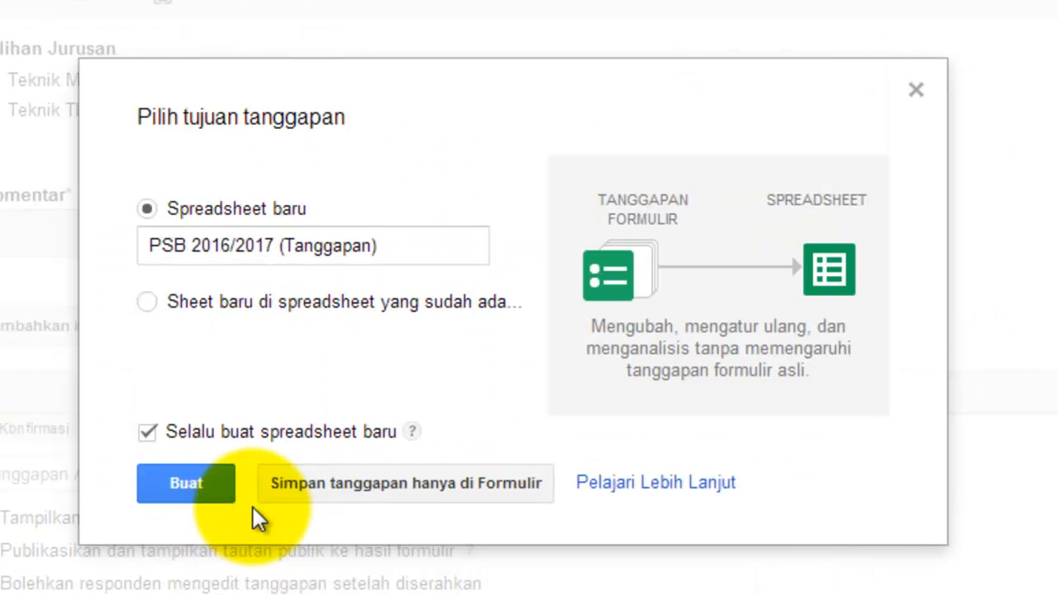
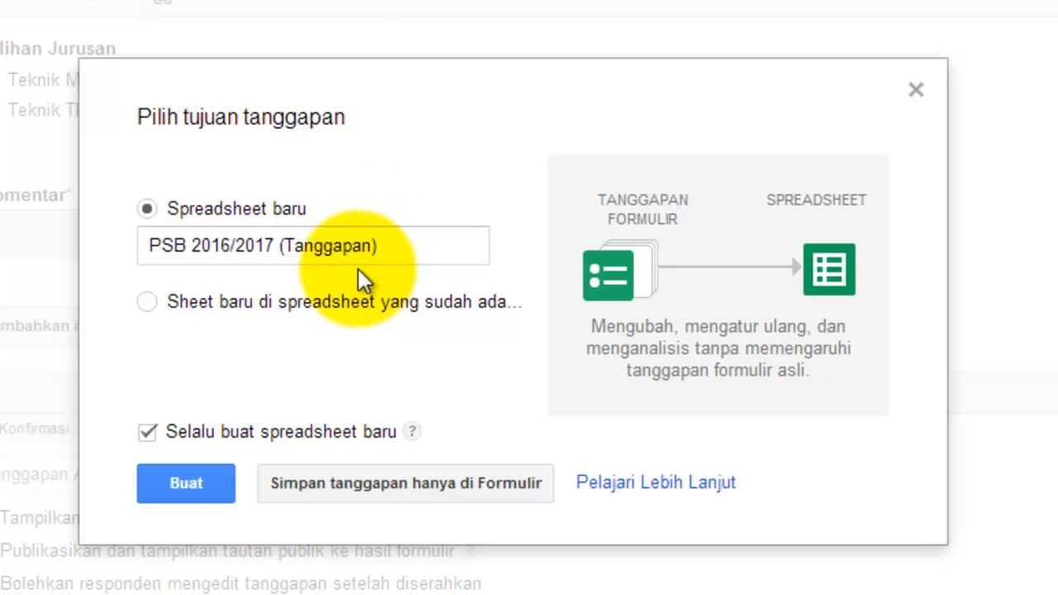
Step: Create the new response spreadsheet PSB 2016/2017 (Tanggapan) and open a new browser tab
click(180, 478)
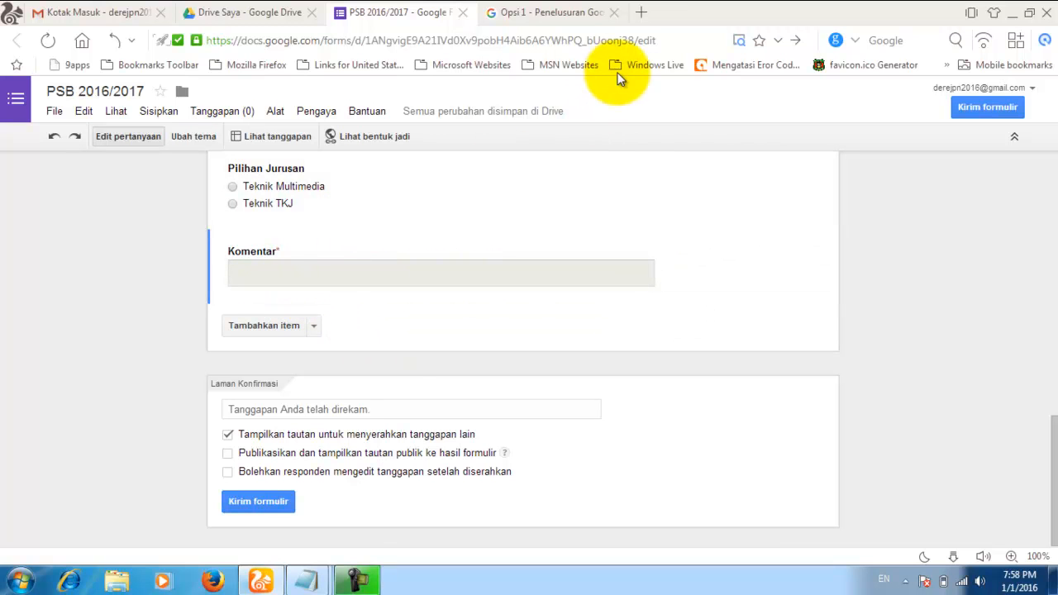
click(643, 14)
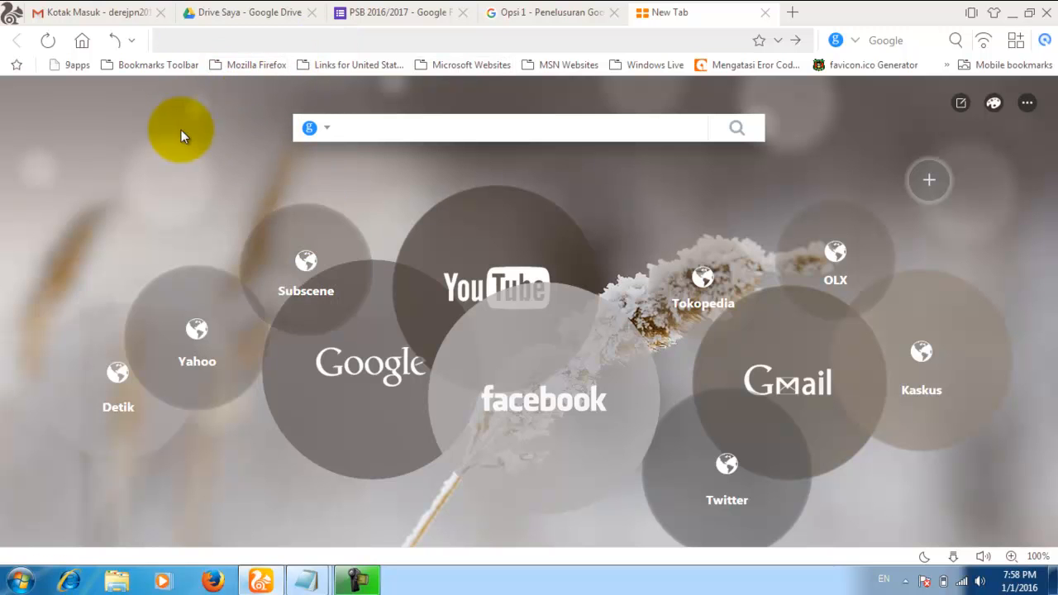
Step: Restore the untitled Notepad window and copy the saved form link
click(306, 581)
click(344, 517)
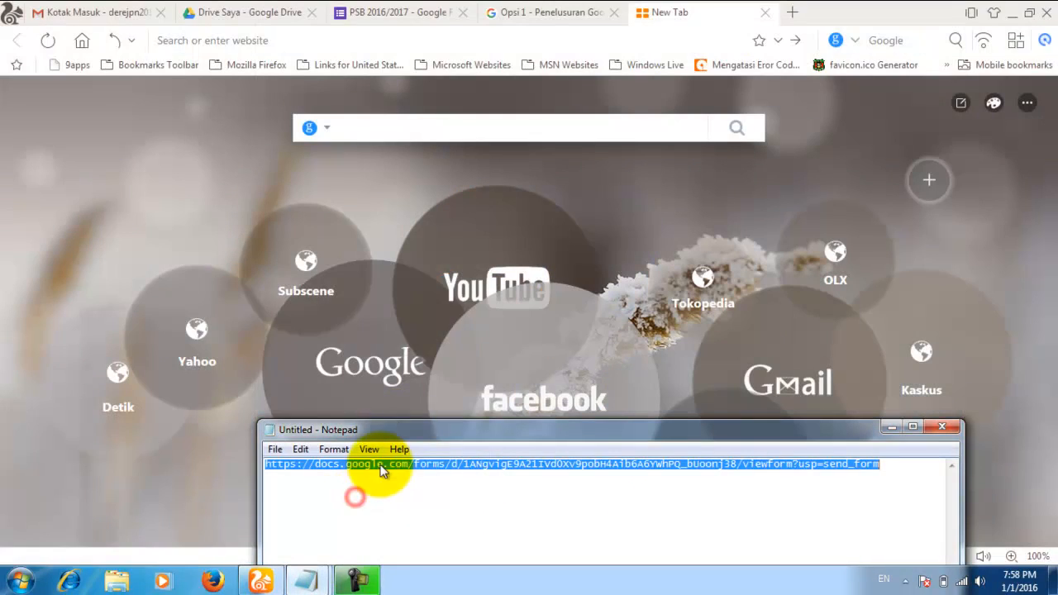
drag(471, 436, 444, 196)
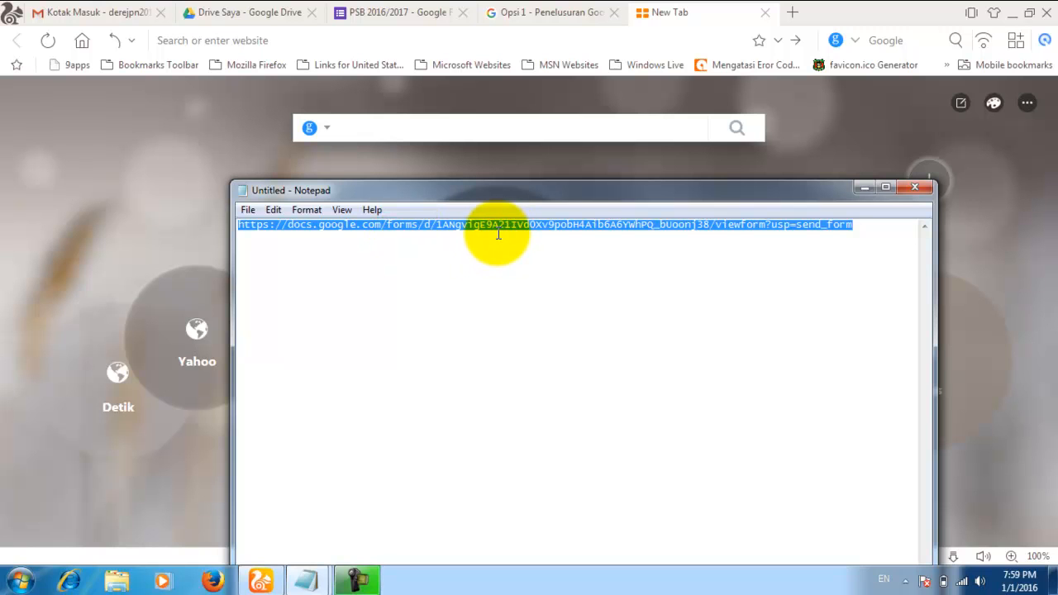
click(648, 240)
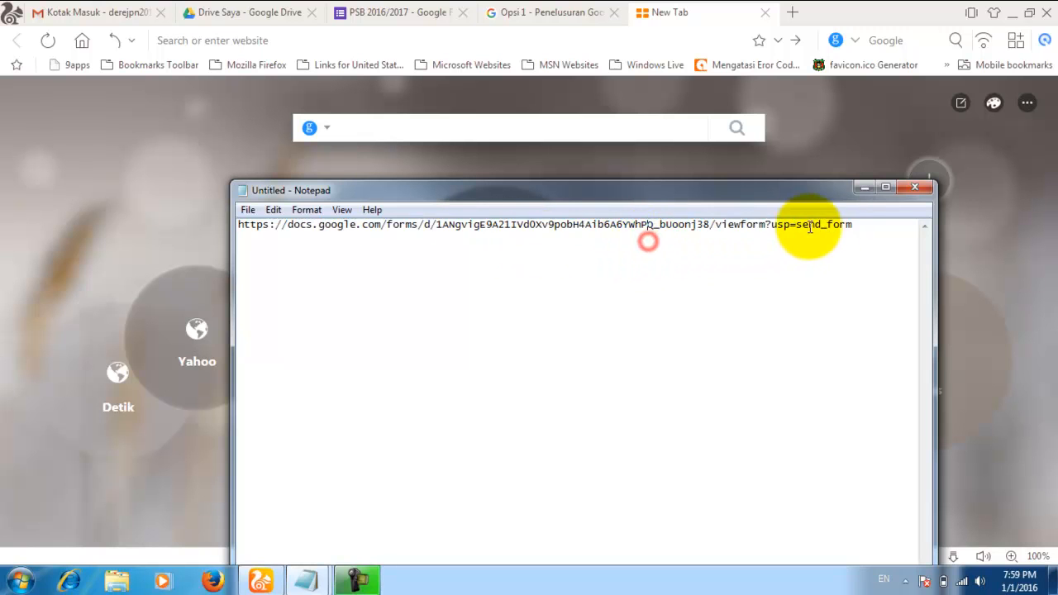
drag(858, 225, 238, 223)
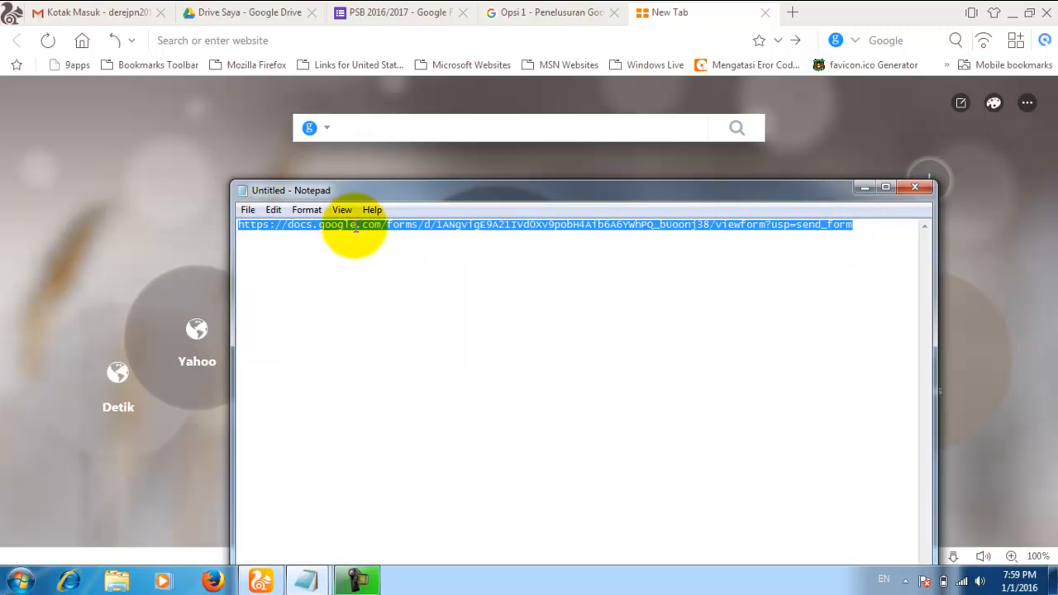
right_click(429, 225)
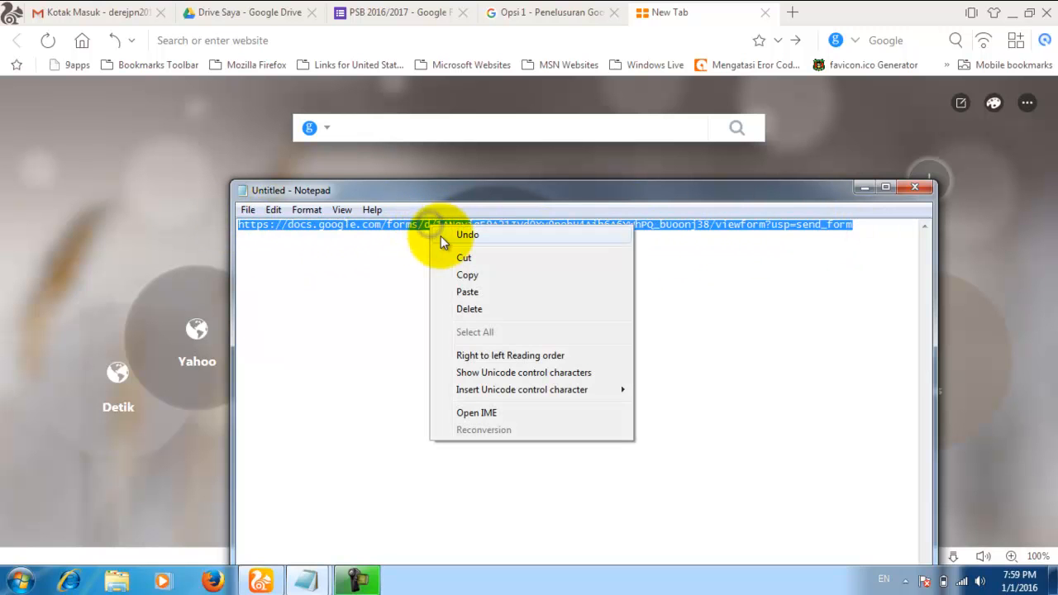
click(465, 276)
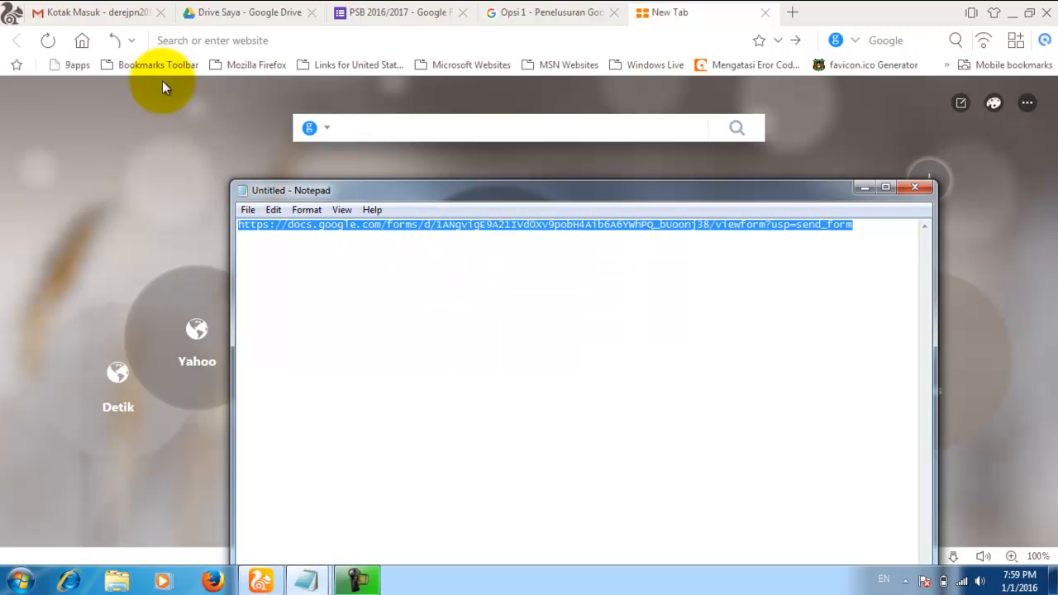
Step: Paste the form link into the new tab's address bar and load the live form
click(175, 41)
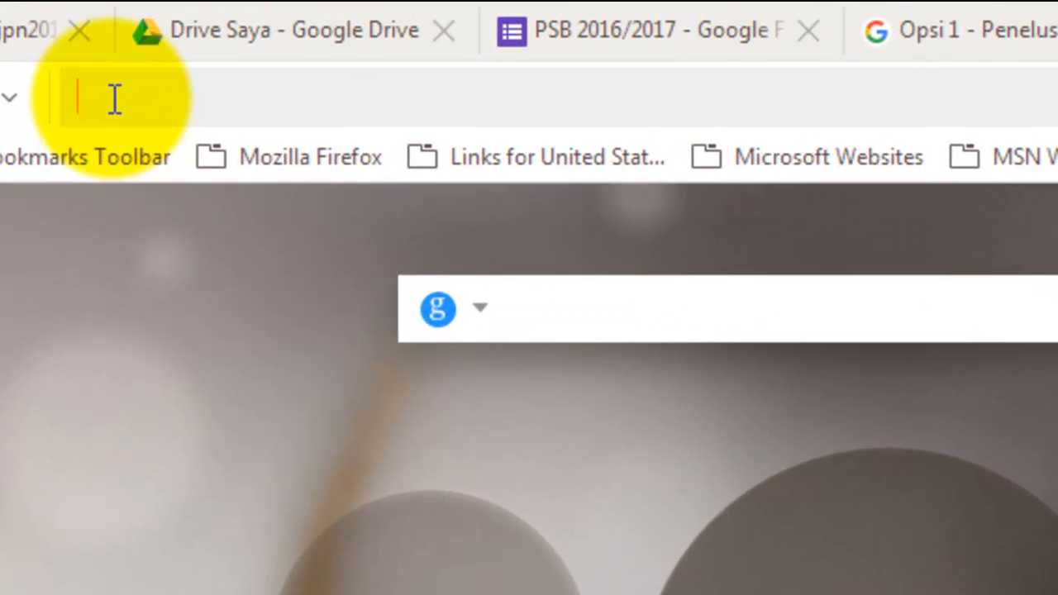
right_click(115, 105)
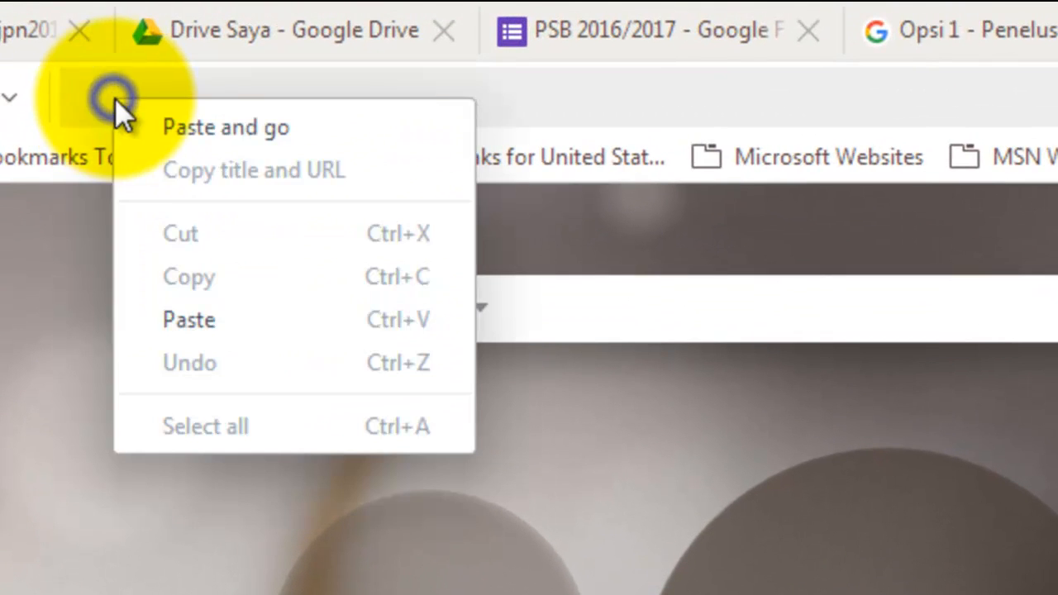
click(211, 320)
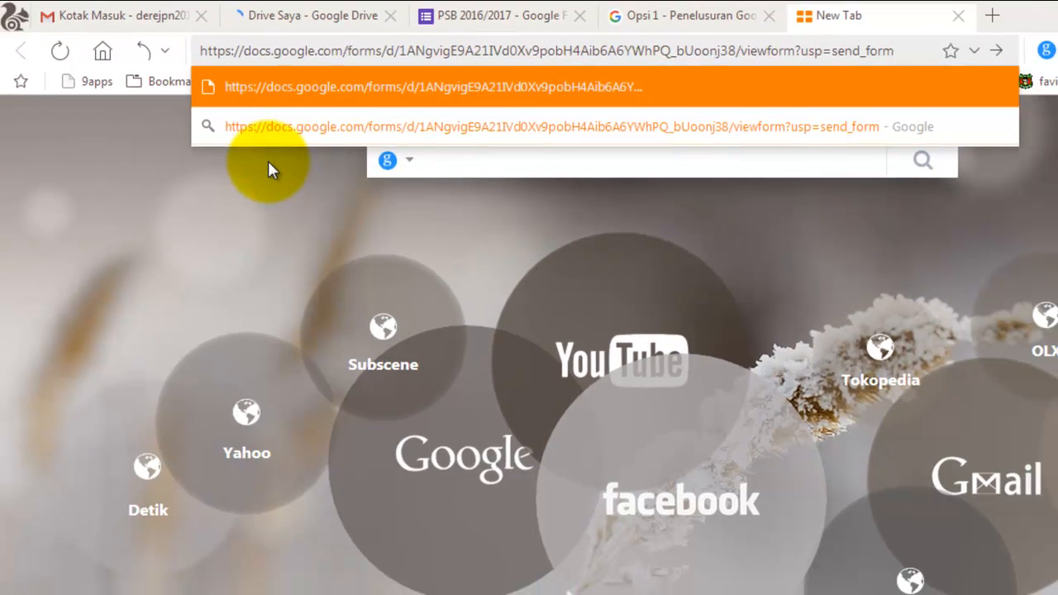
key(Return)
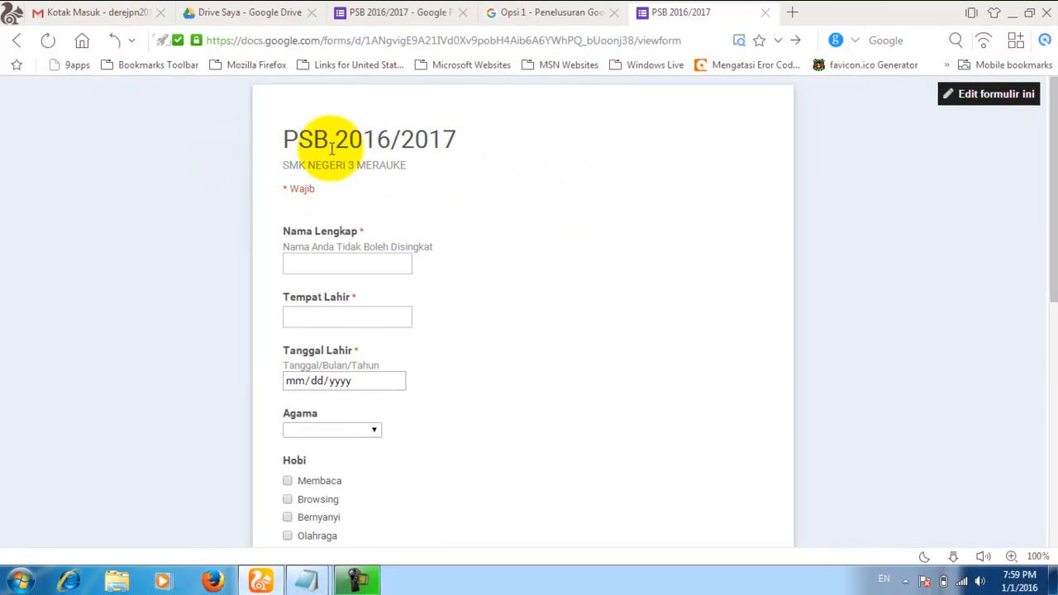
Step: Enter the respondent's full name in Nama Lengkap and Merauke as Tempat Lahir
scroll(509, 281, down, 3)
scroll(508, 287, down, 2)
scroll(508, 285, up, 5)
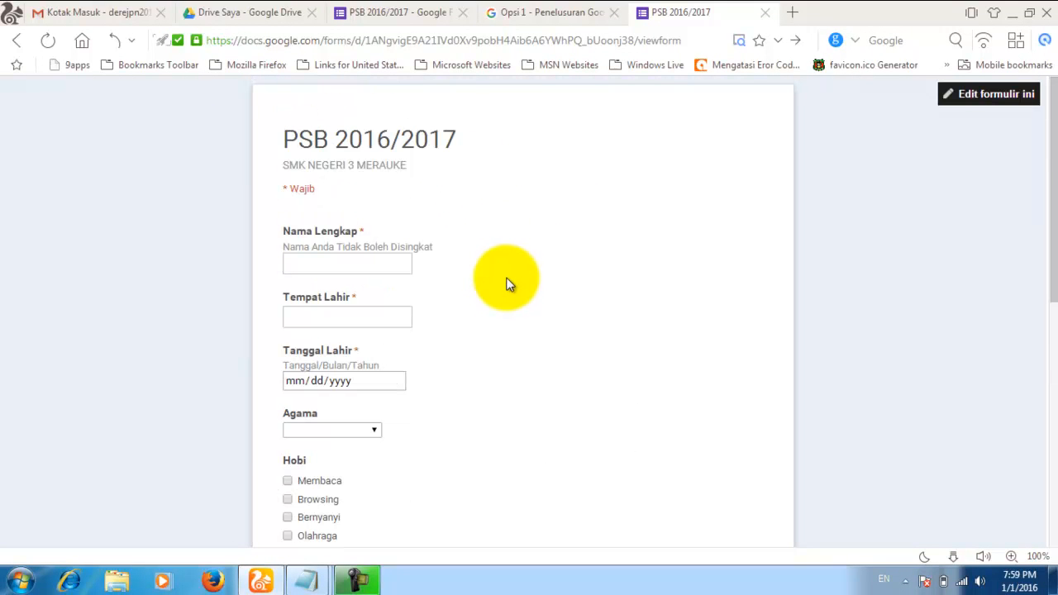
scroll(506, 281, down, 2)
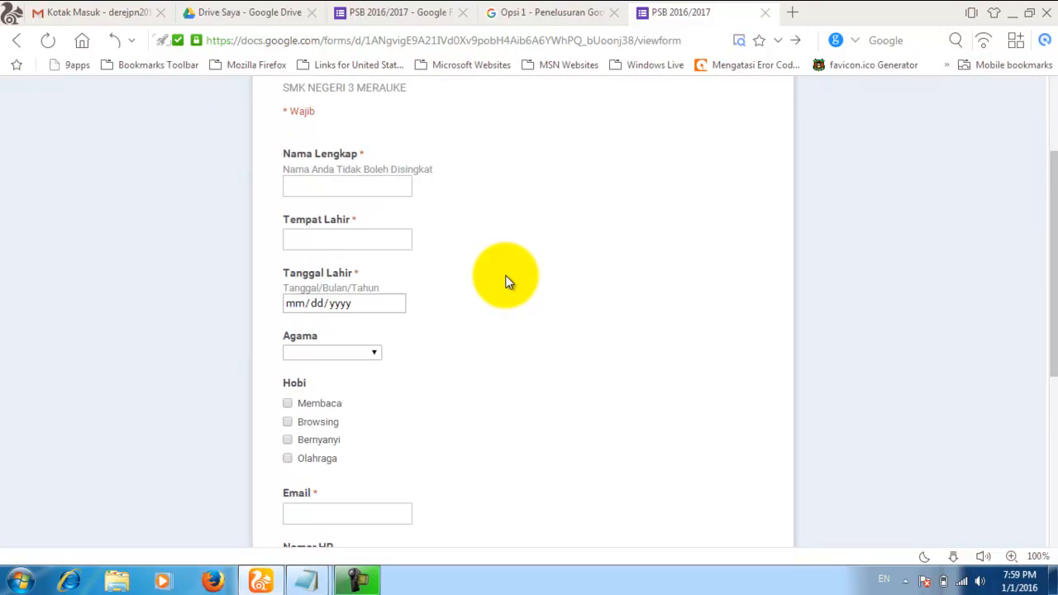
scroll(503, 279, up, 2)
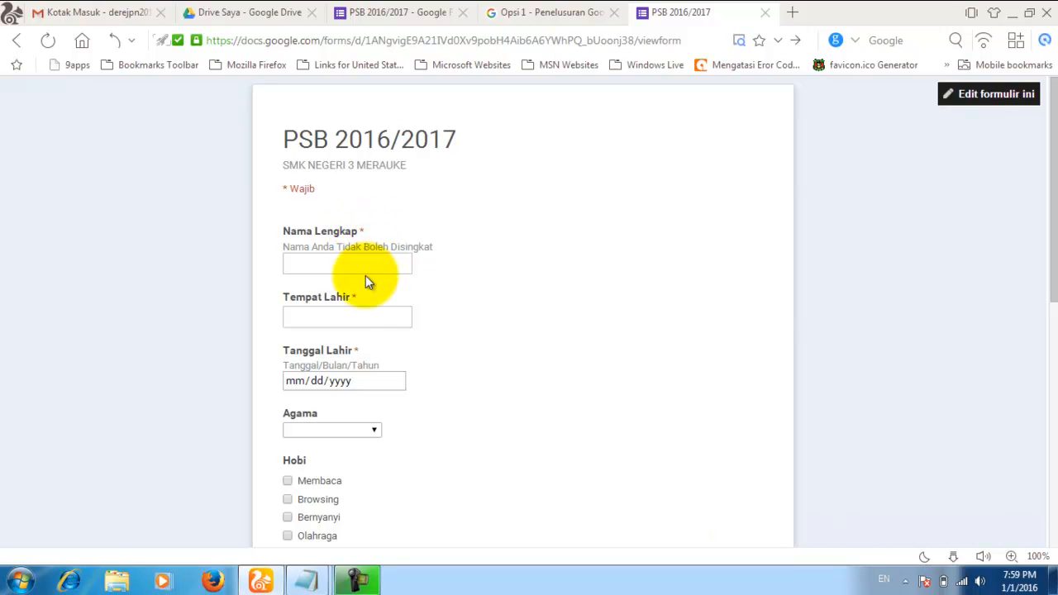
click(303, 266)
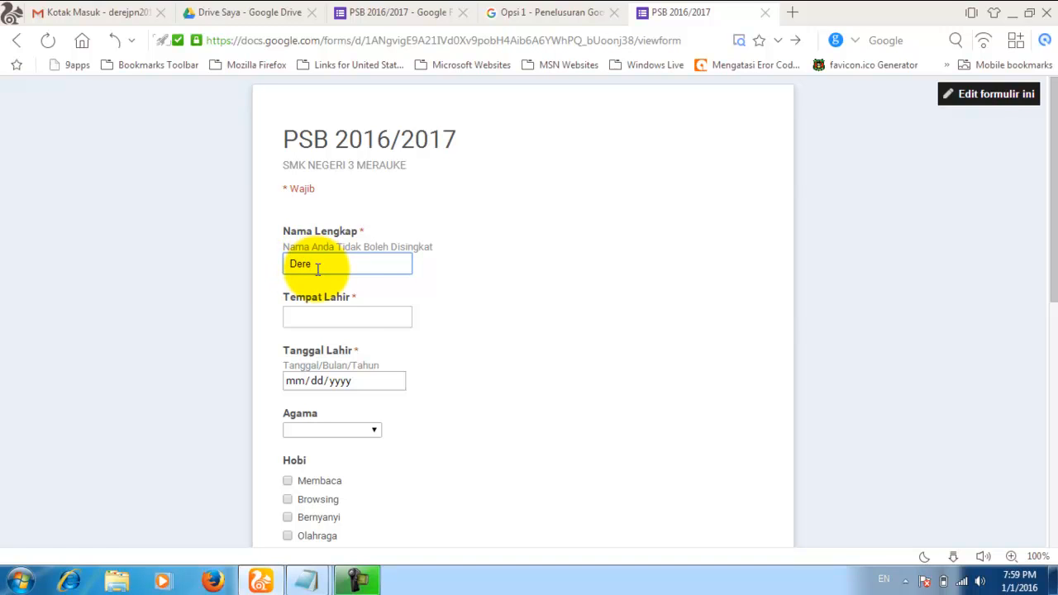
click(331, 321)
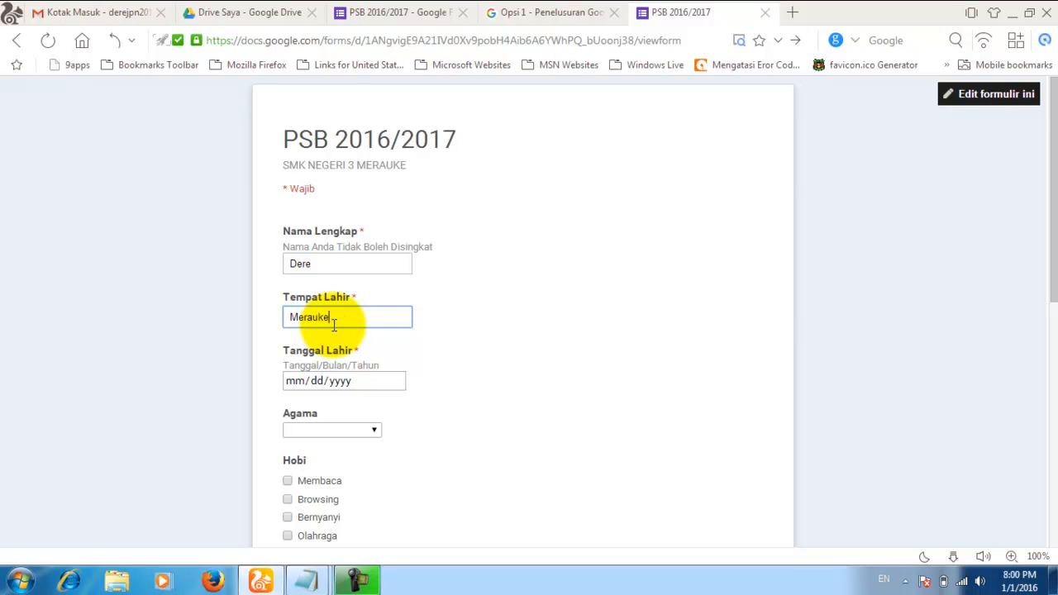
scroll(334, 325, down, 1)
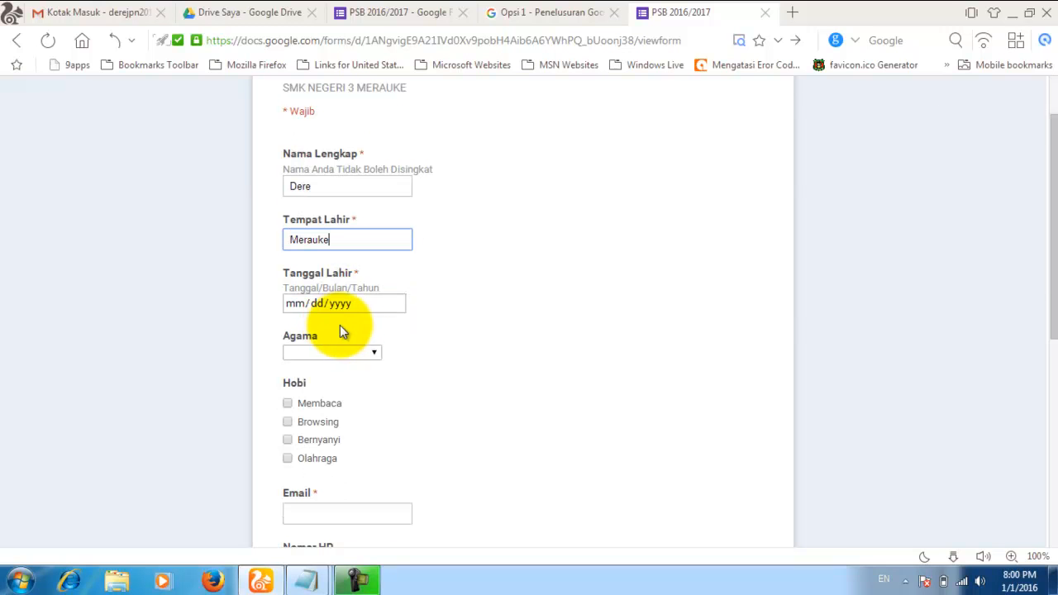
Step: Open the Tanggal Lahir calendar and browse the 2016 month choices
click(398, 305)
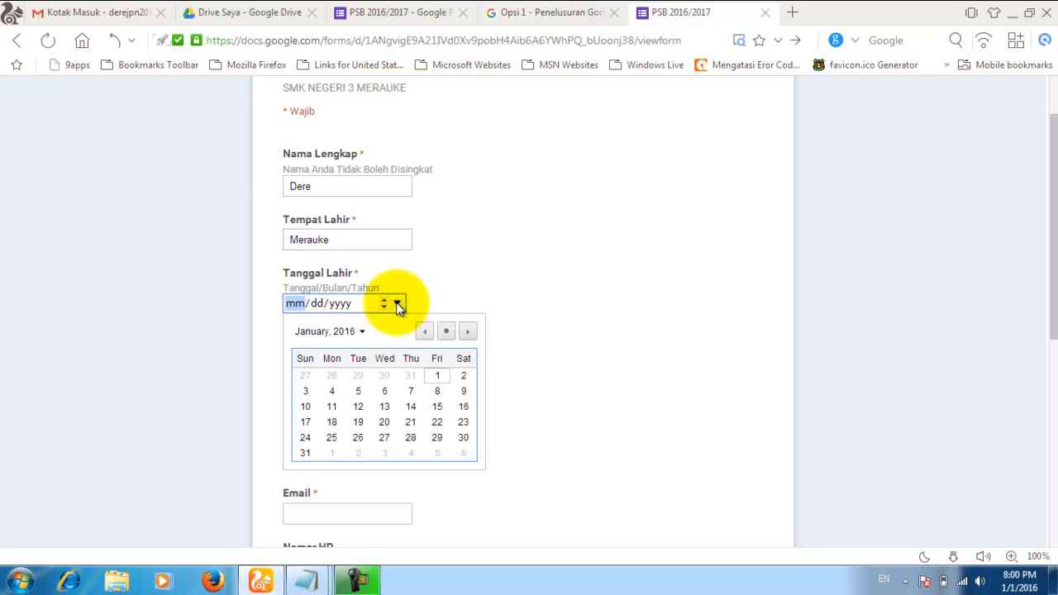
click(361, 331)
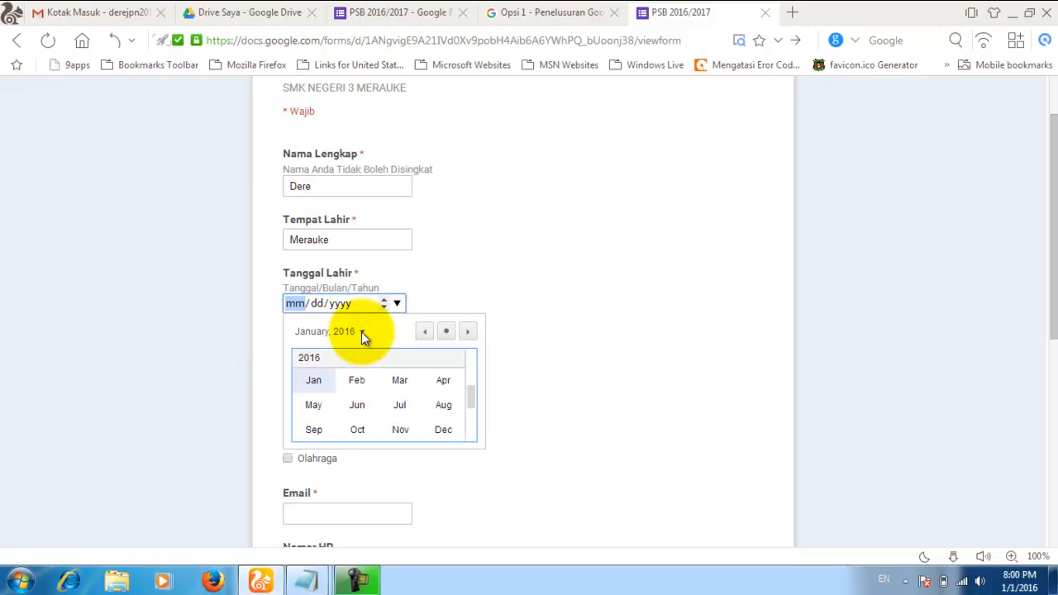
click(361, 332)
click(380, 308)
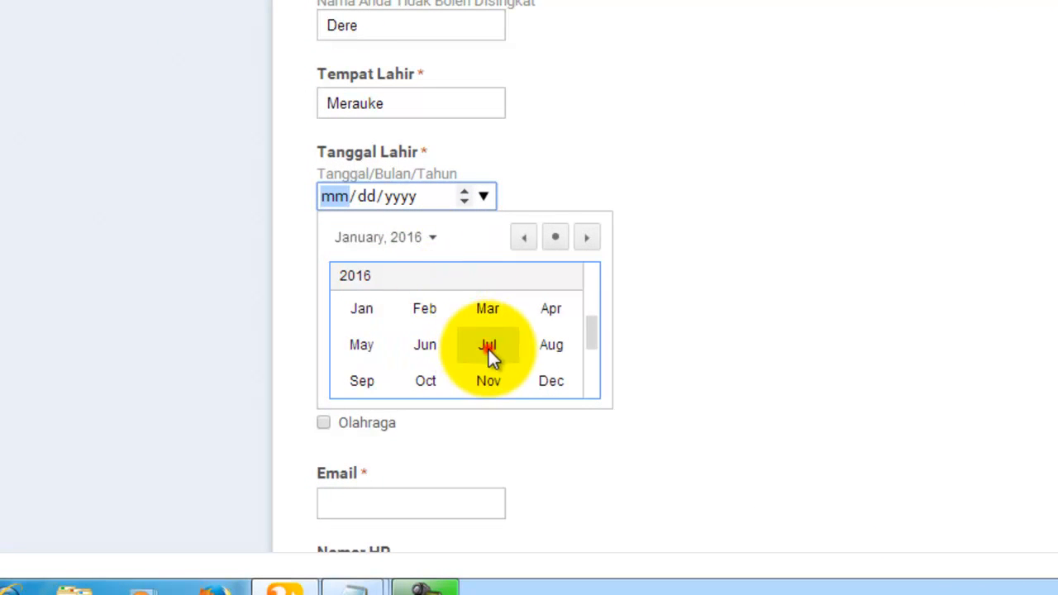
click(487, 345)
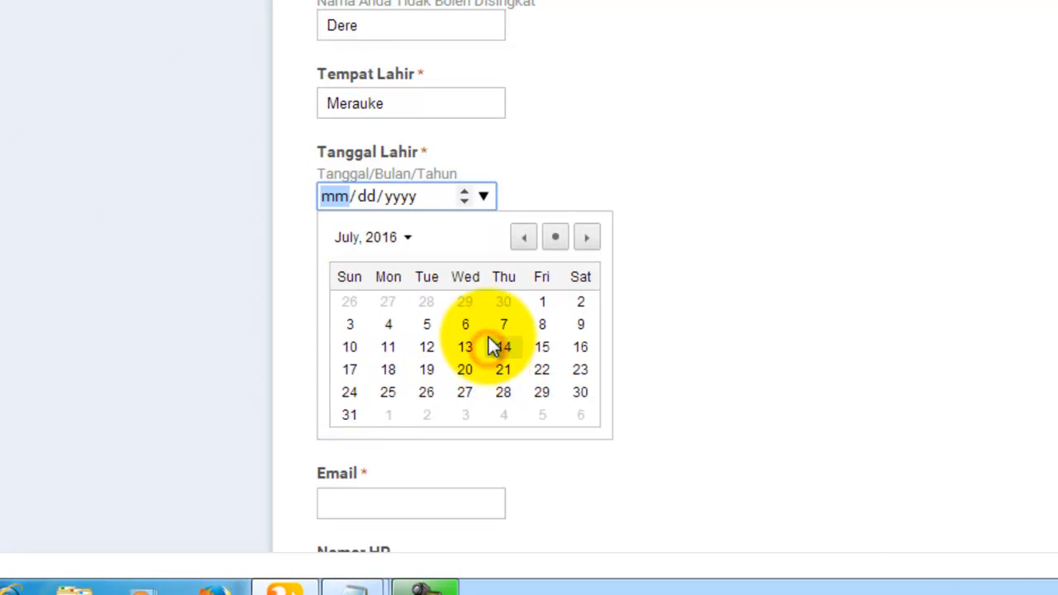
click(373, 238)
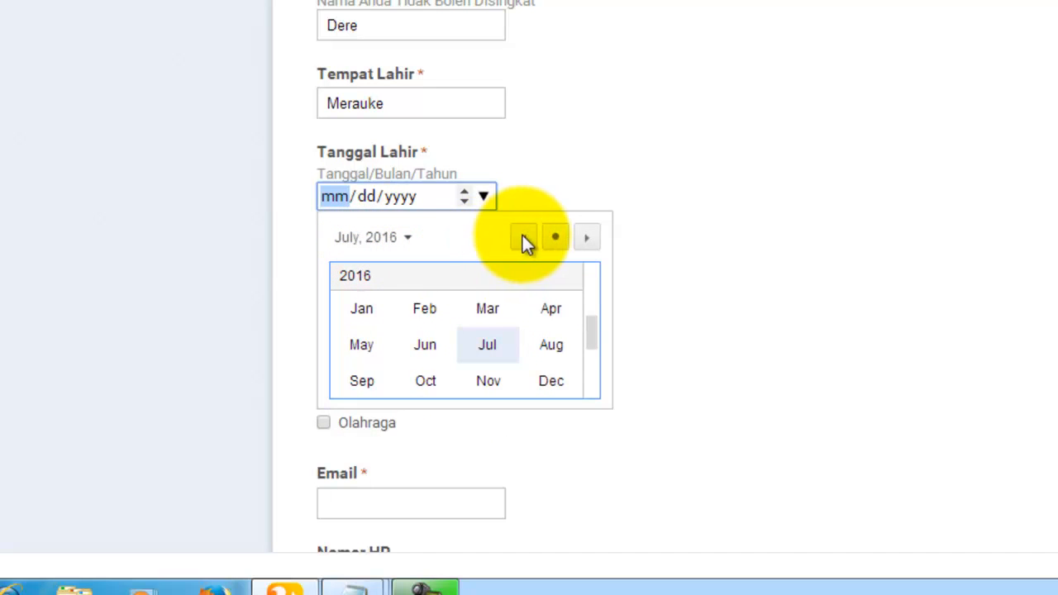
click(376, 237)
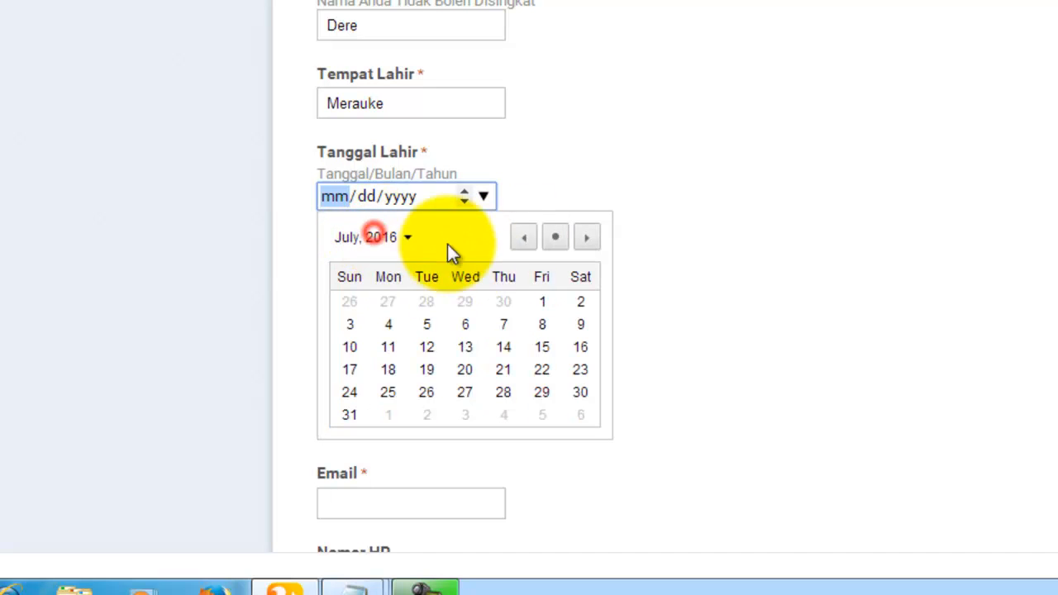
click(373, 234)
click(521, 237)
Step: Page the calendar to July 2014 and pick the 14th as the birth date
drag(521, 237, 521, 237)
click(586, 239)
drag(587, 239, 587, 239)
drag(513, 234, 514, 234)
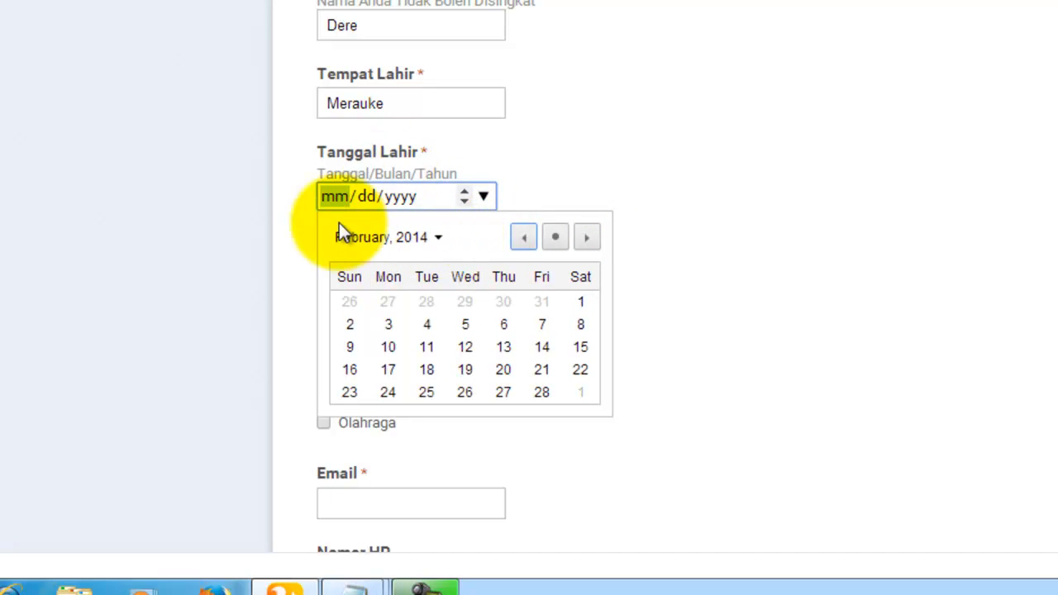
click(382, 237)
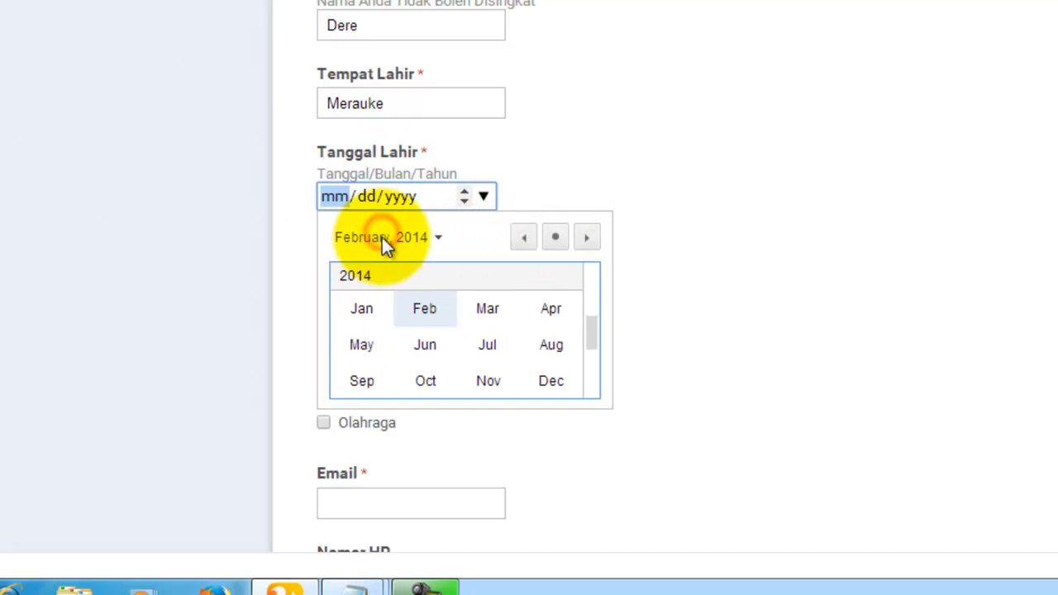
click(484, 343)
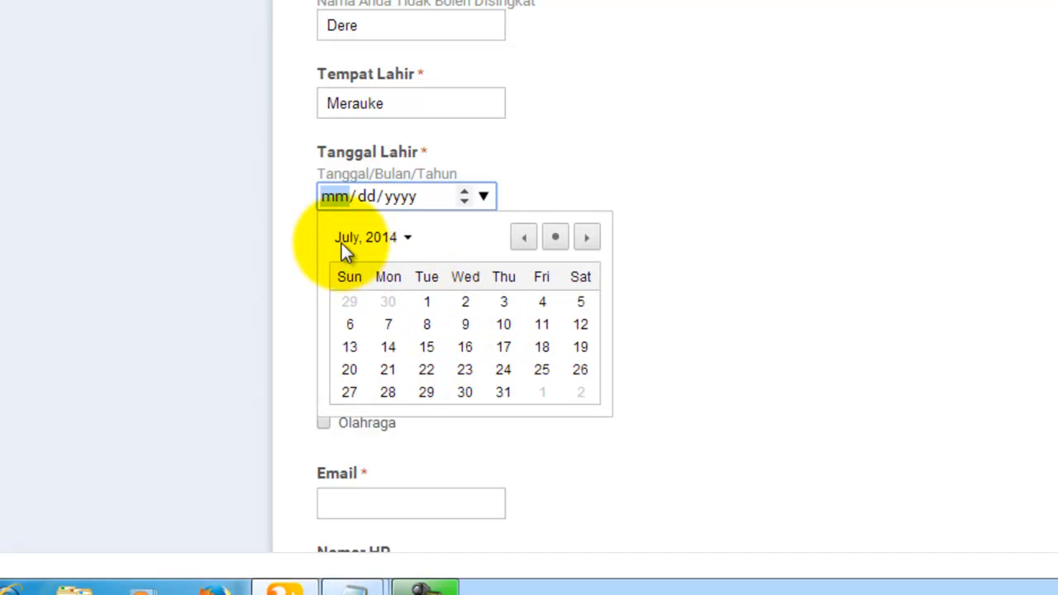
click(394, 349)
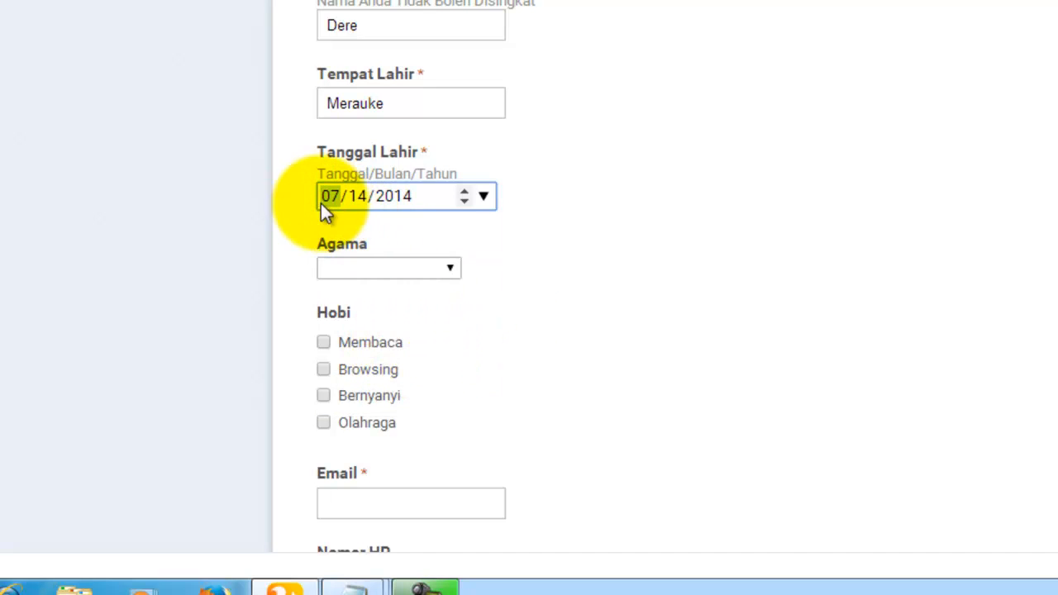
click(450, 272)
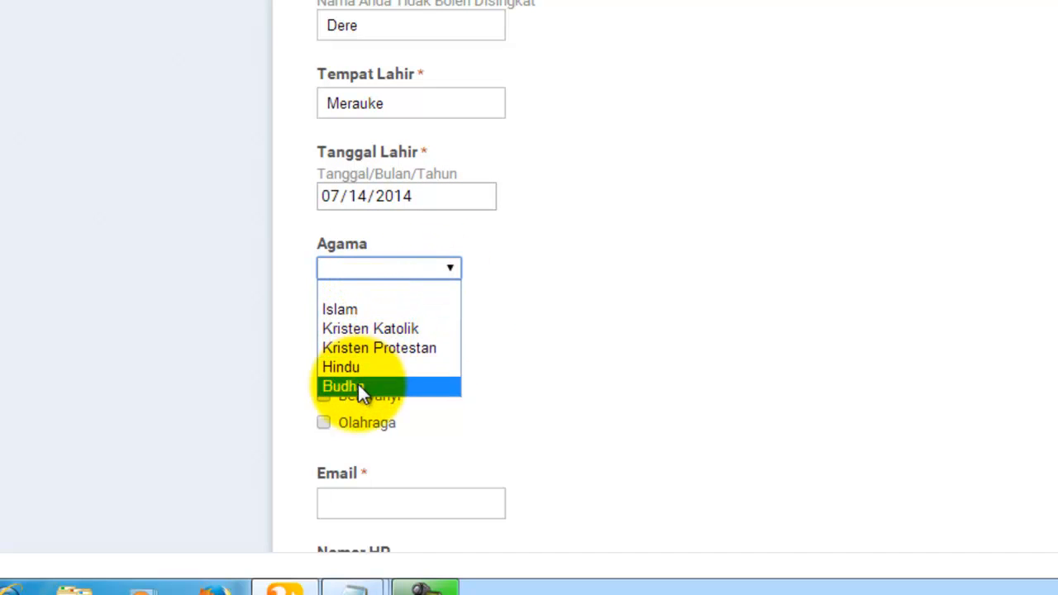
Step: Answer Islam for Agama and tick Browsing, Olahraga and Membaca under Hobi
click(392, 308)
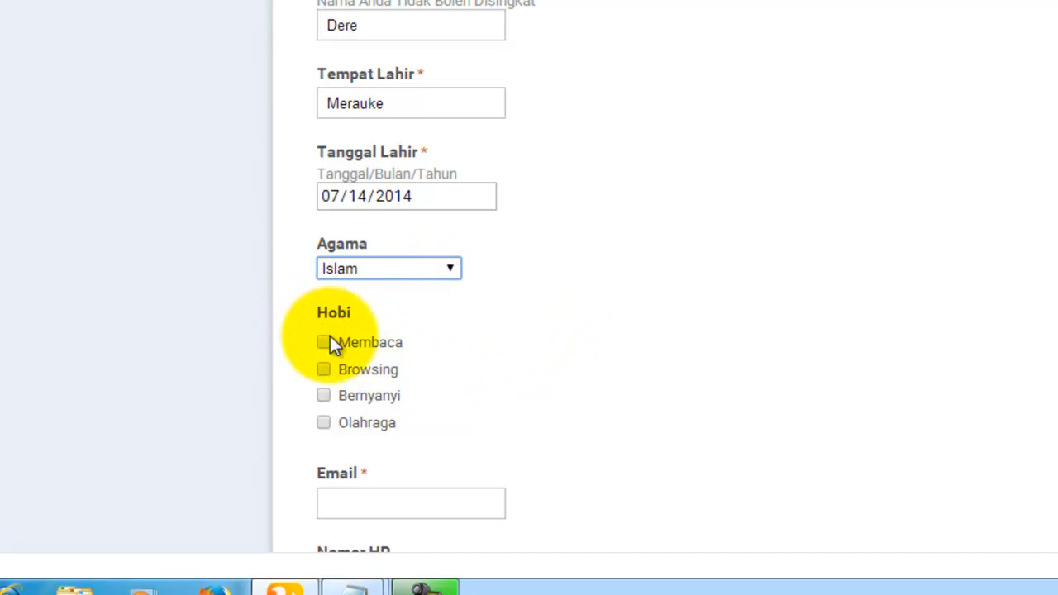
click(324, 370)
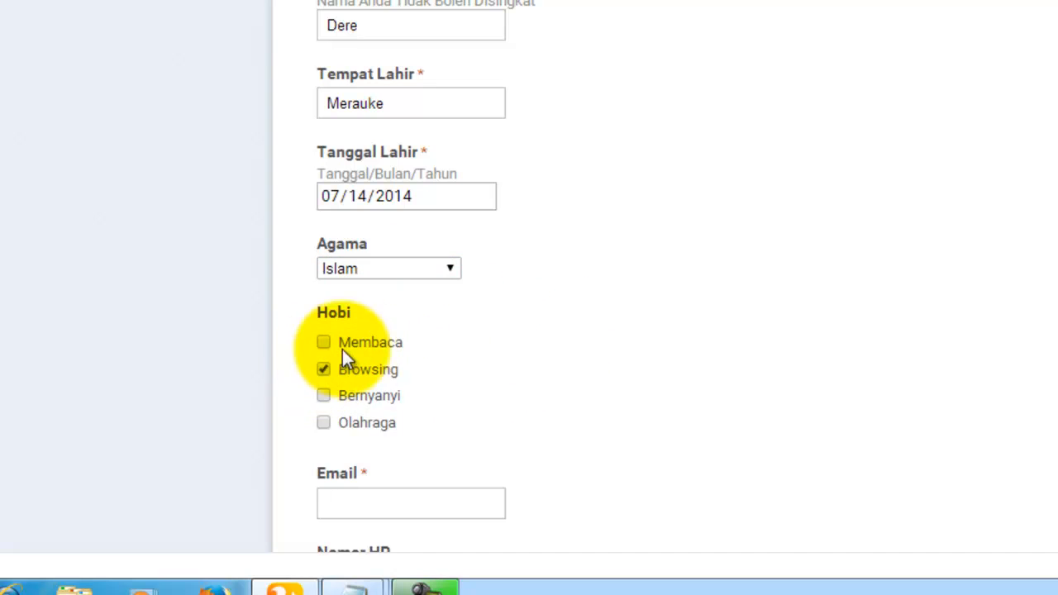
scroll(383, 360, down, 2)
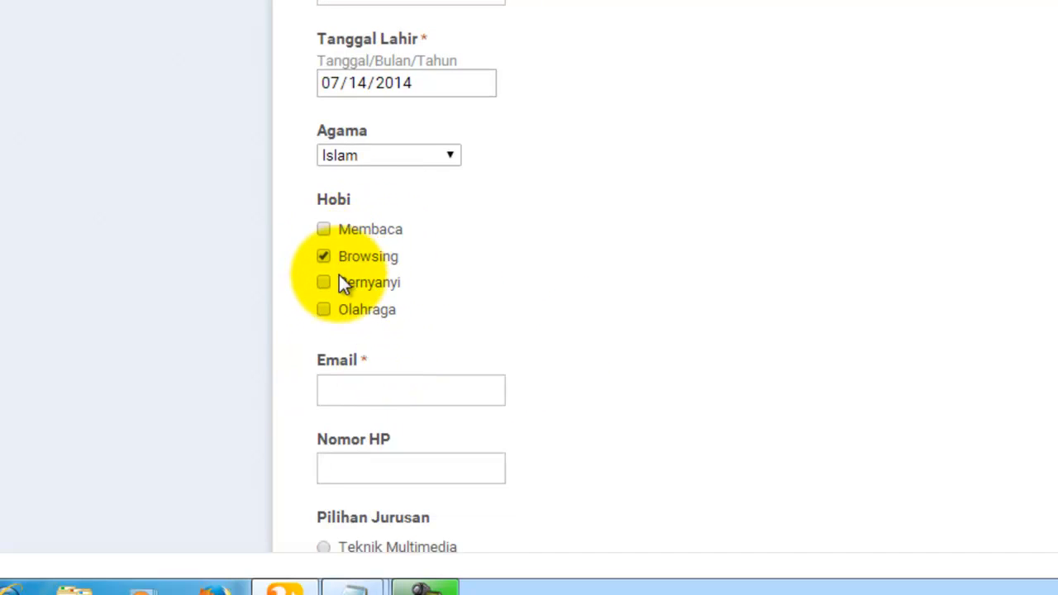
click(332, 310)
click(325, 231)
scroll(459, 263, down, 2)
scroll(458, 258, down, 2)
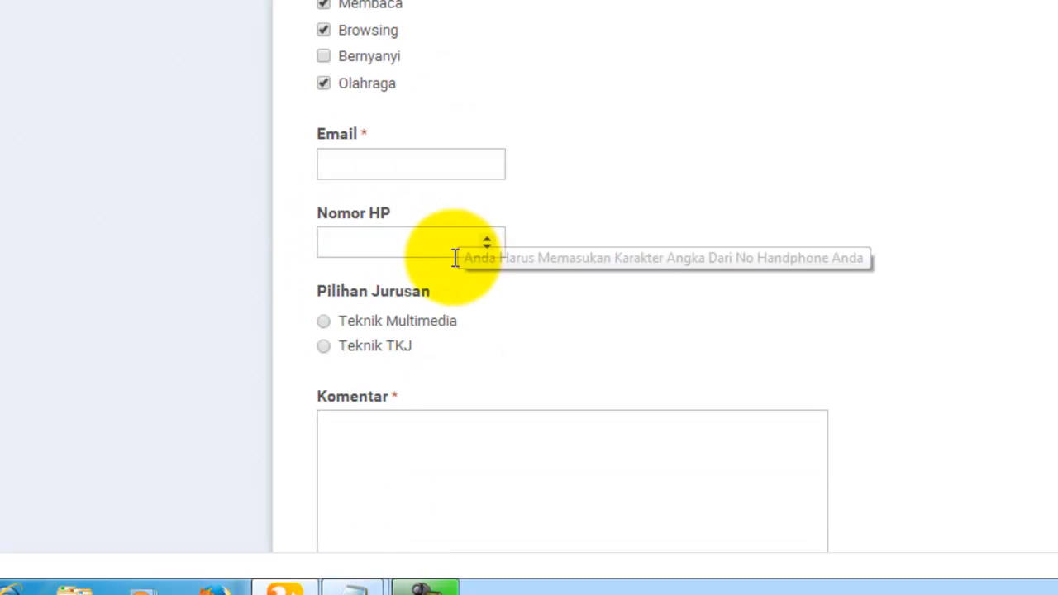
Step: Enter an e-mail address and a mobile number in the Email and Nomor HP answers
click(368, 165)
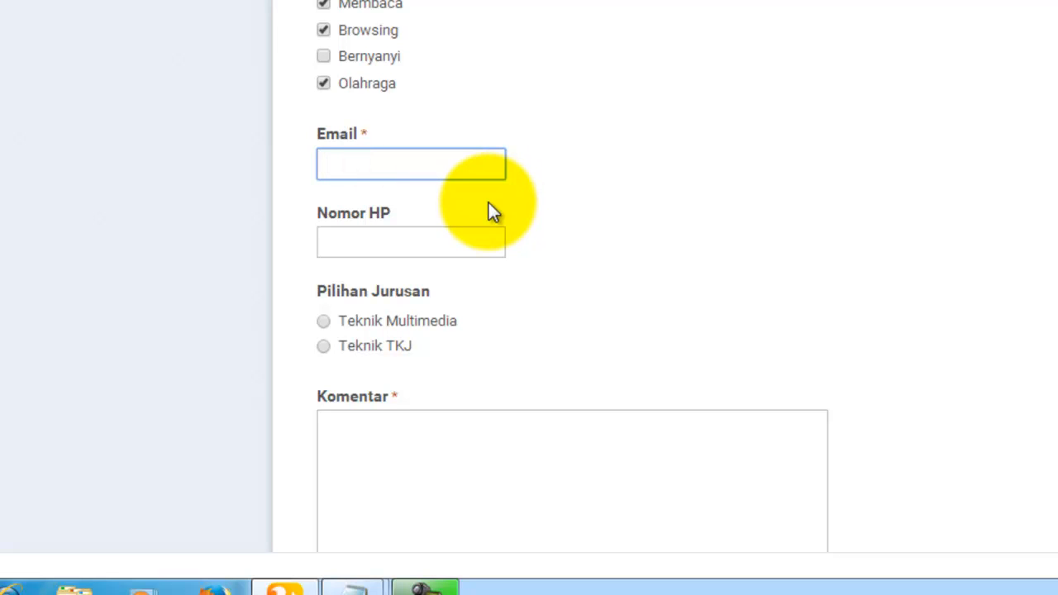
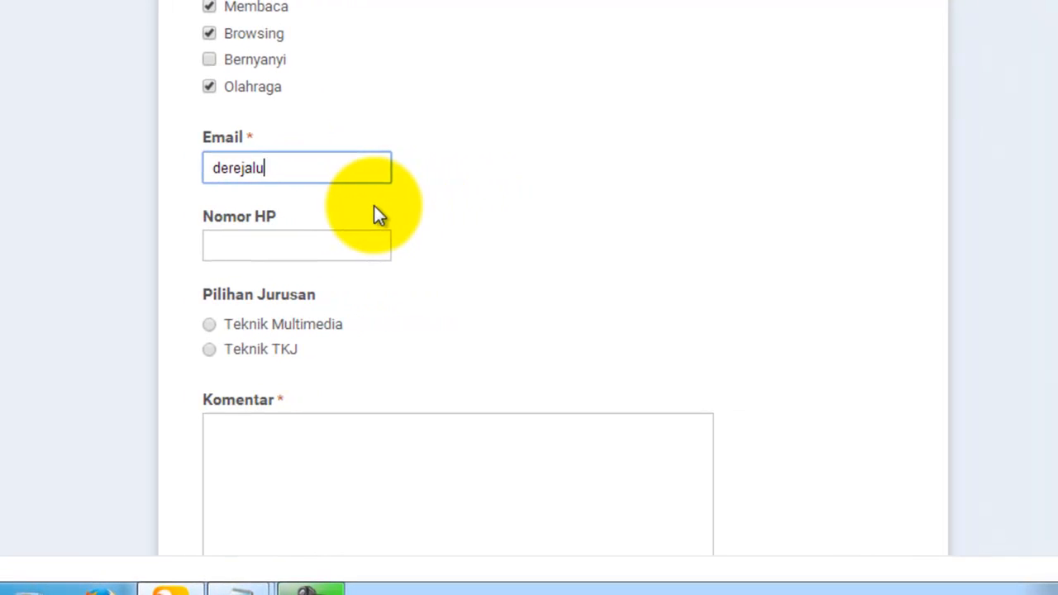
click(287, 248)
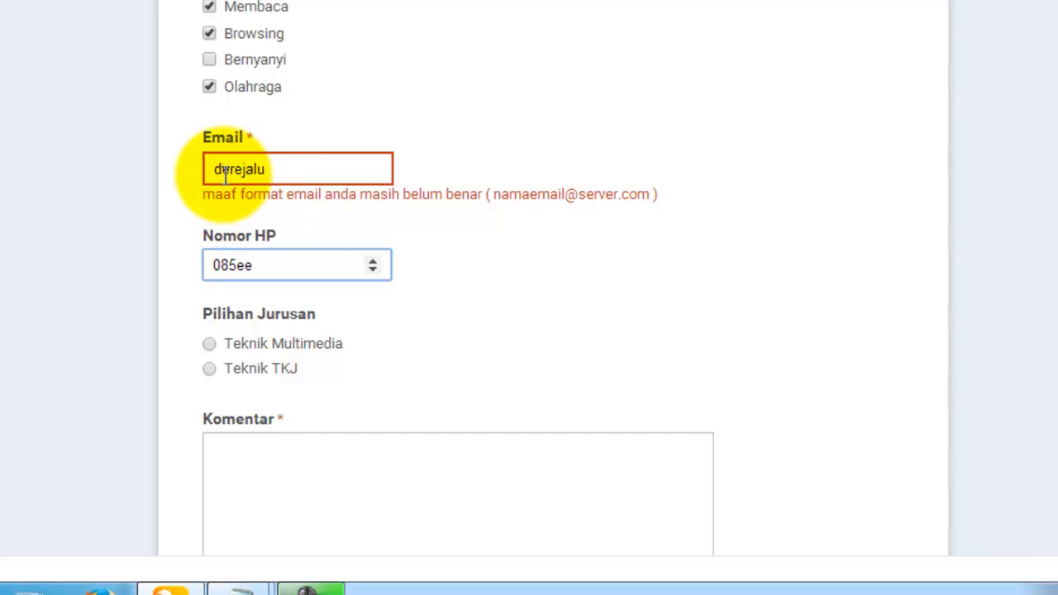
click(286, 172)
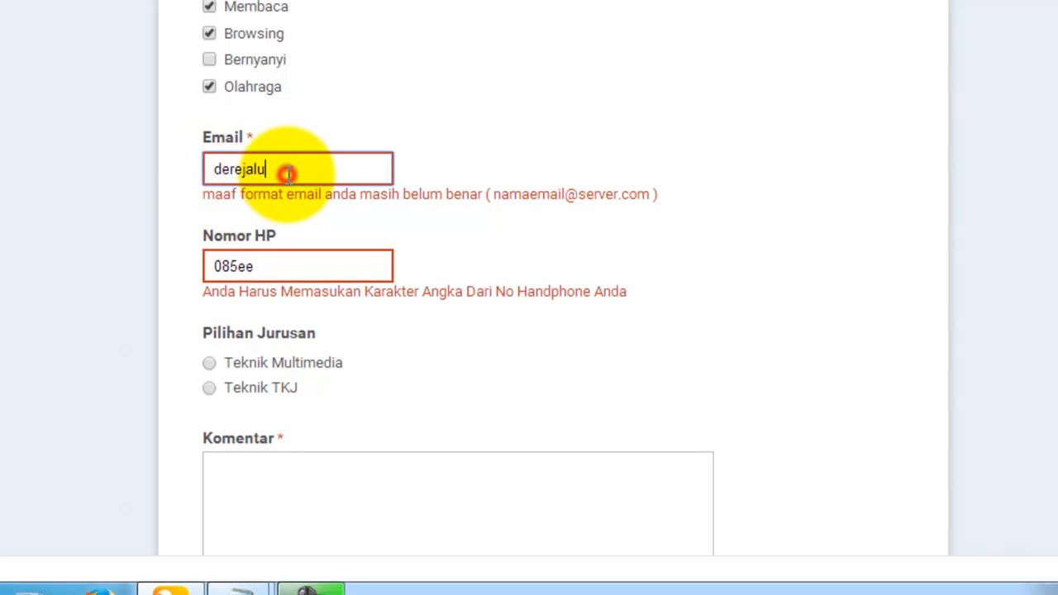
click(277, 266)
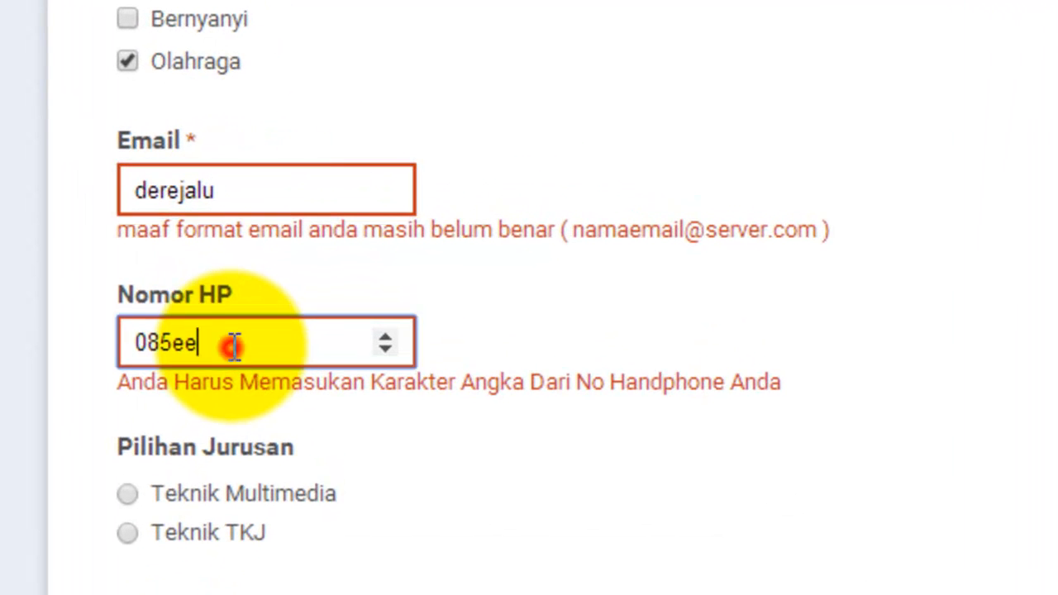
scroll(130, 240, down, 1)
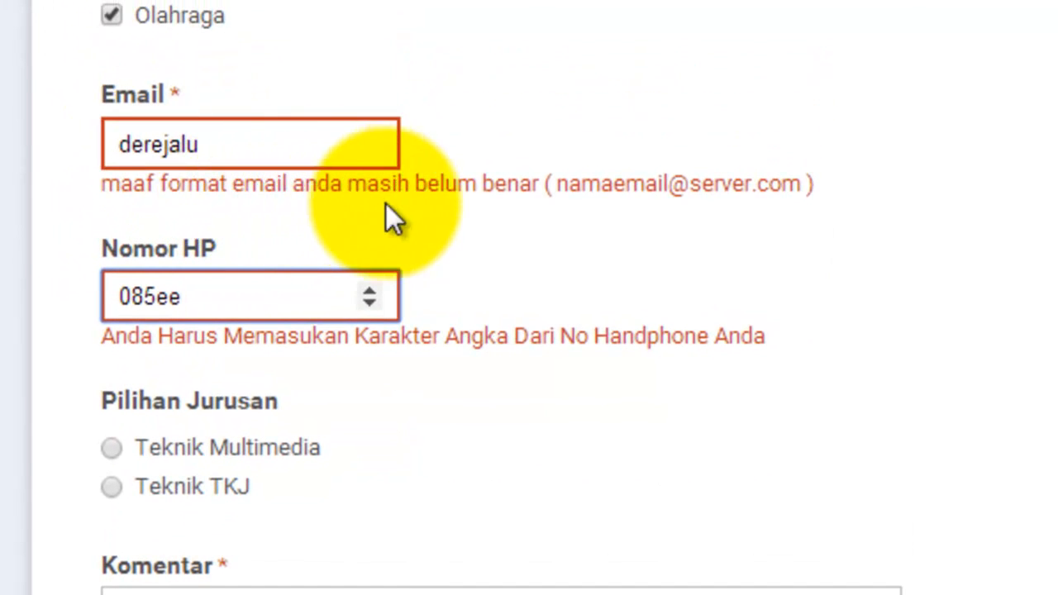
Step: Correct the e-mail to a valid address and replace Nomor HP with a digits-only number
click(225, 149)
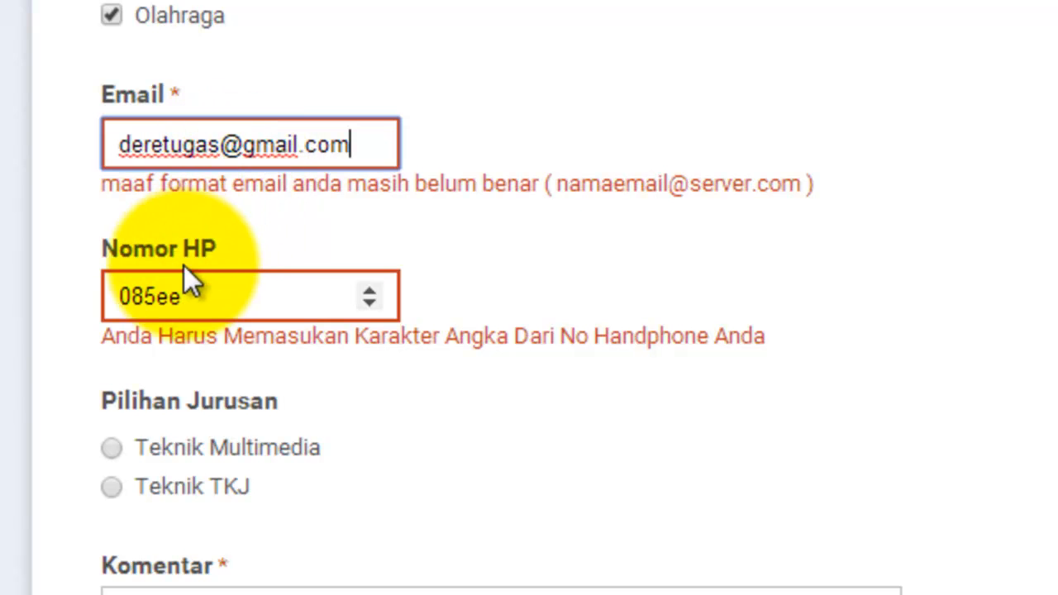
click(201, 303)
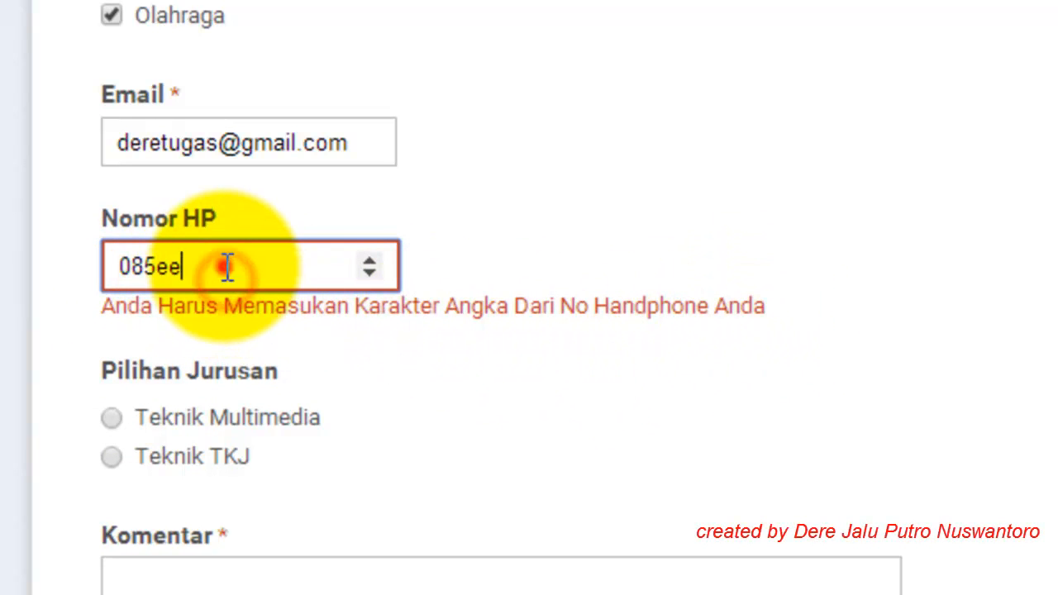
drag(225, 268, 68, 241)
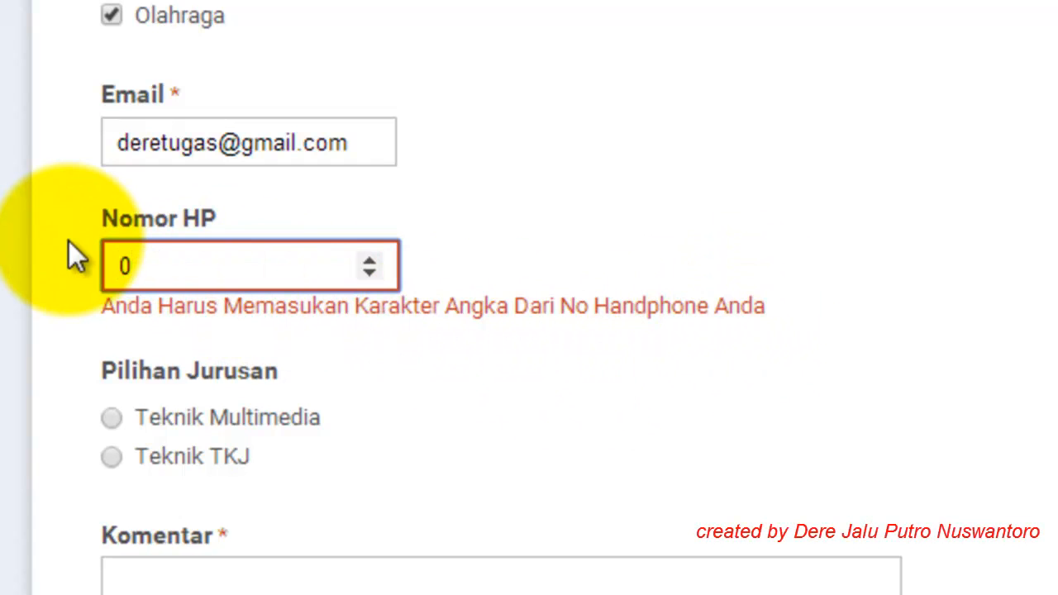
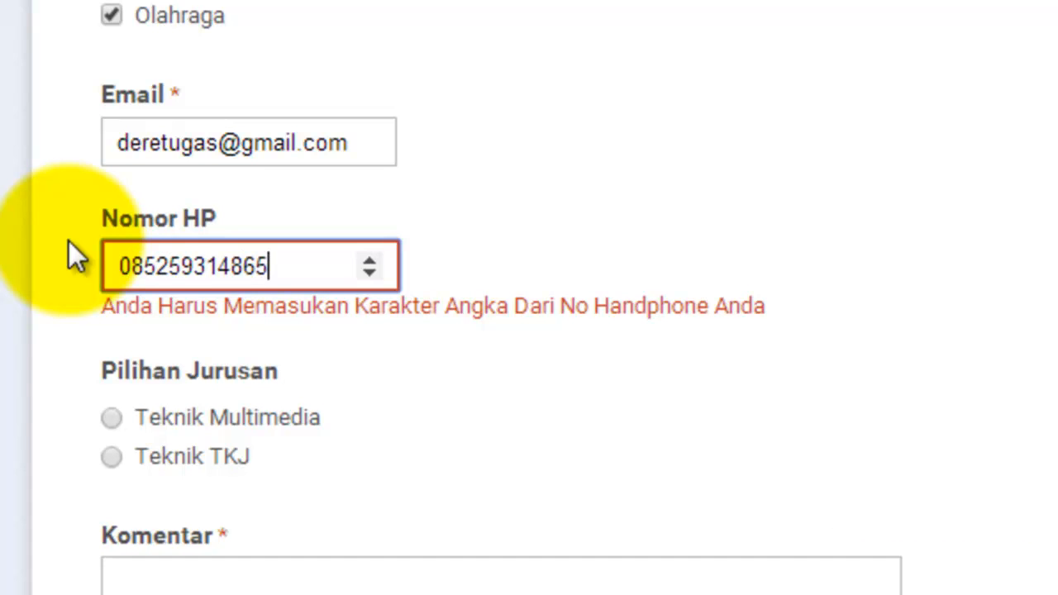
scroll(248, 339, down, 2)
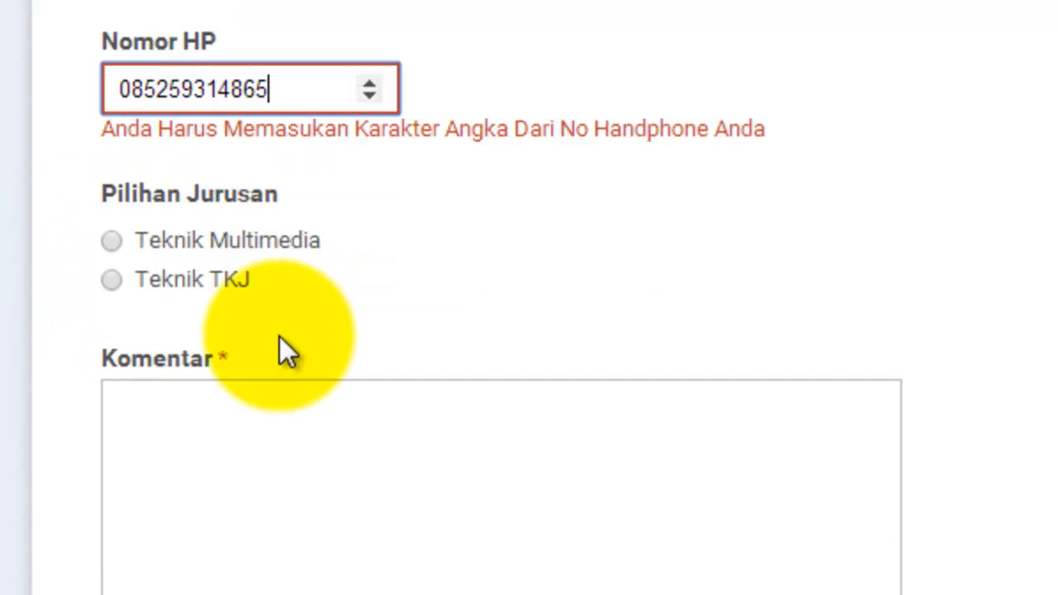
Step: Choose Teknik Multimedia as the Pilihan Jurusan answer
click(118, 245)
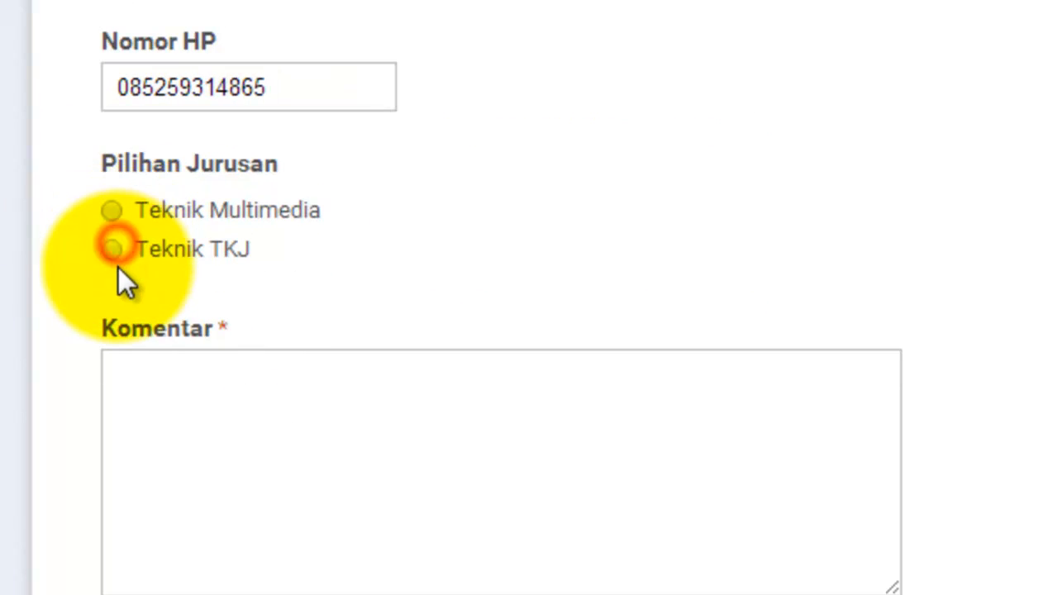
click(111, 211)
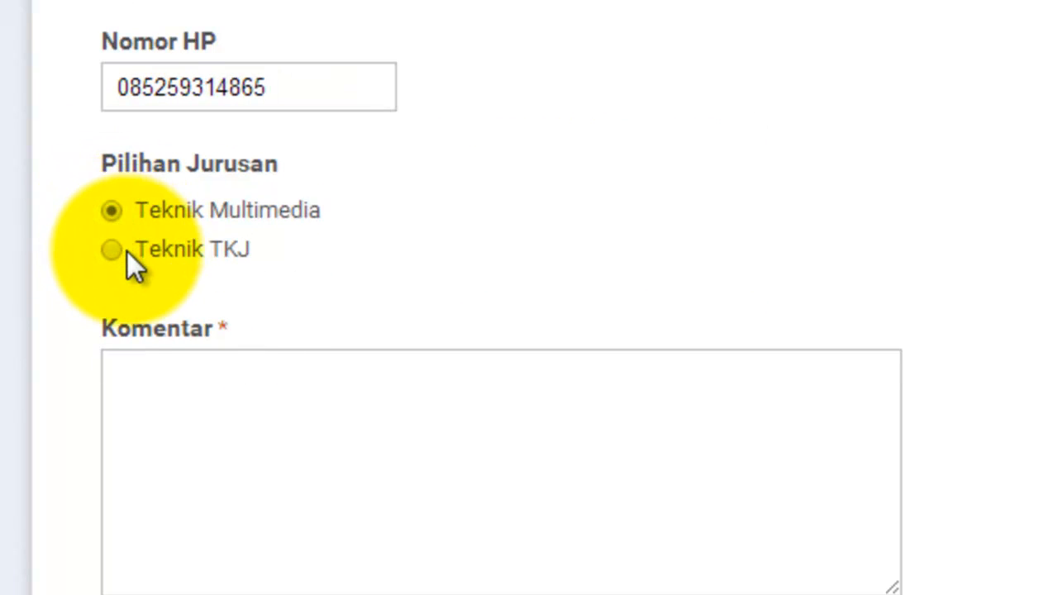
click(112, 251)
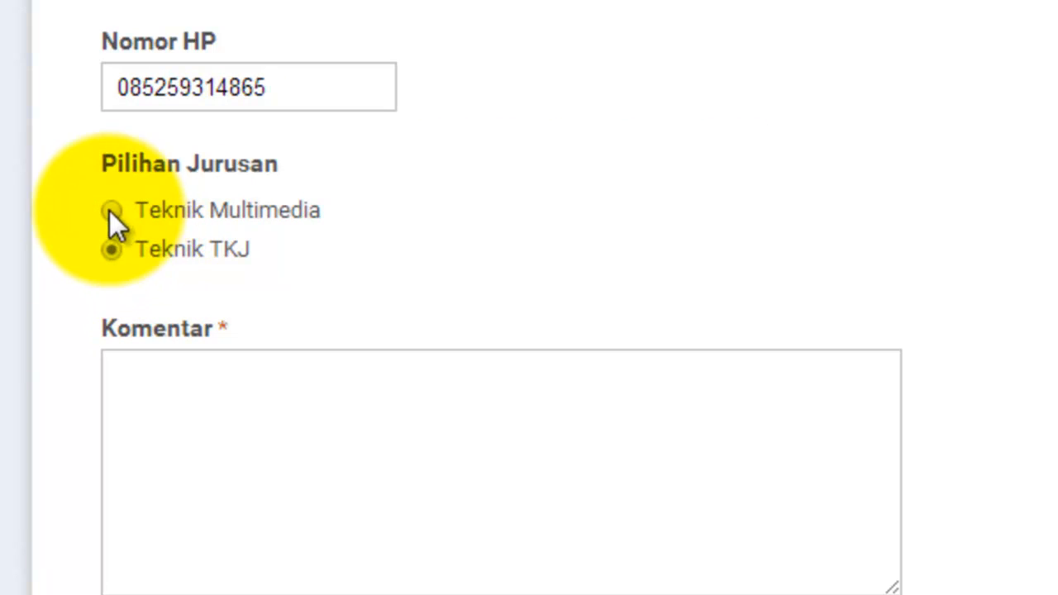
click(115, 213)
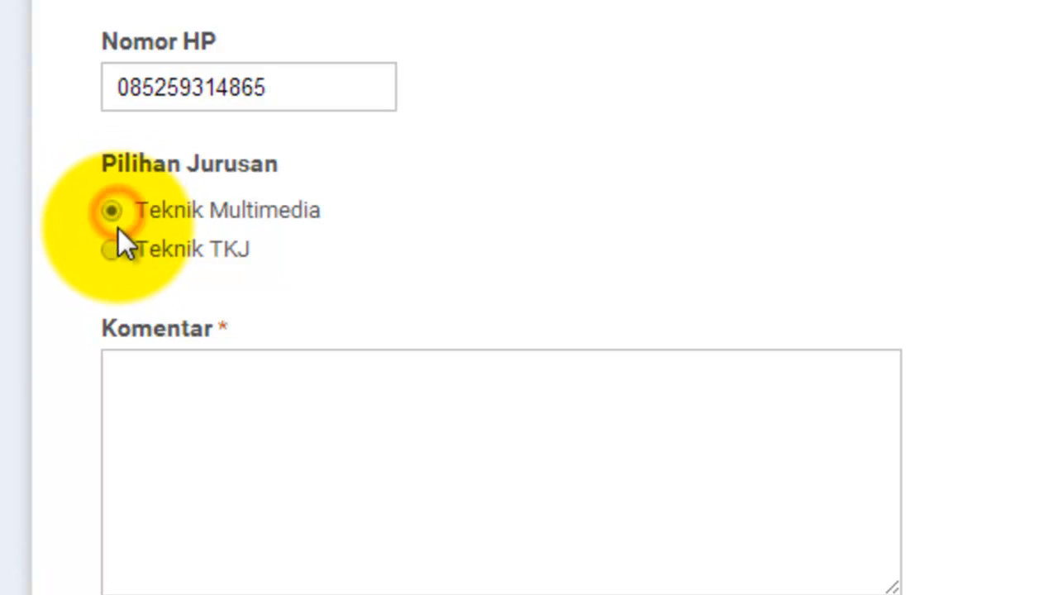
click(118, 248)
click(115, 212)
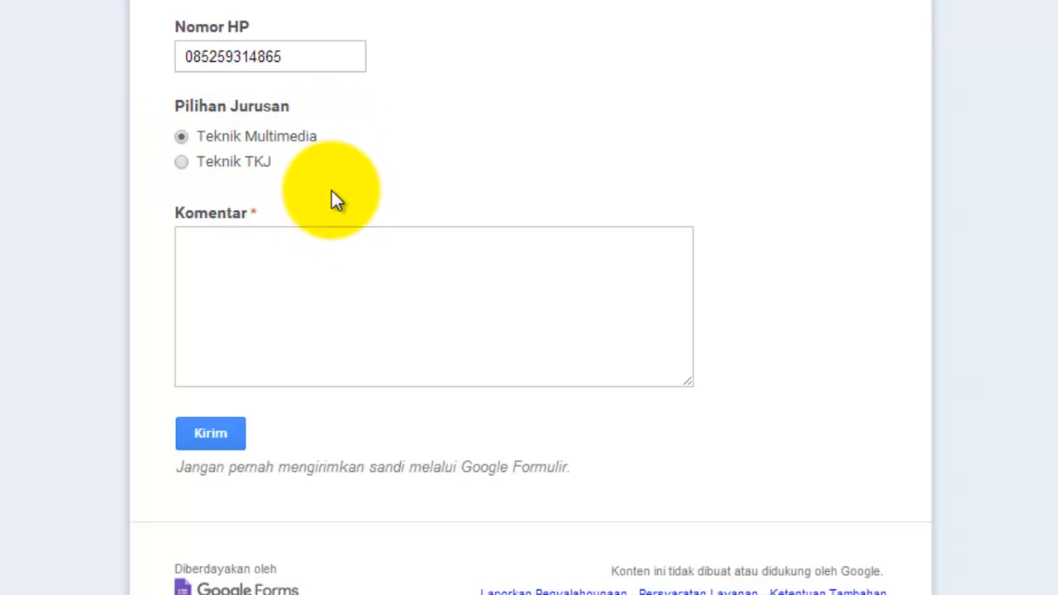
Step: Write 'halo salam kenal' in the Komentar answer
click(239, 269)
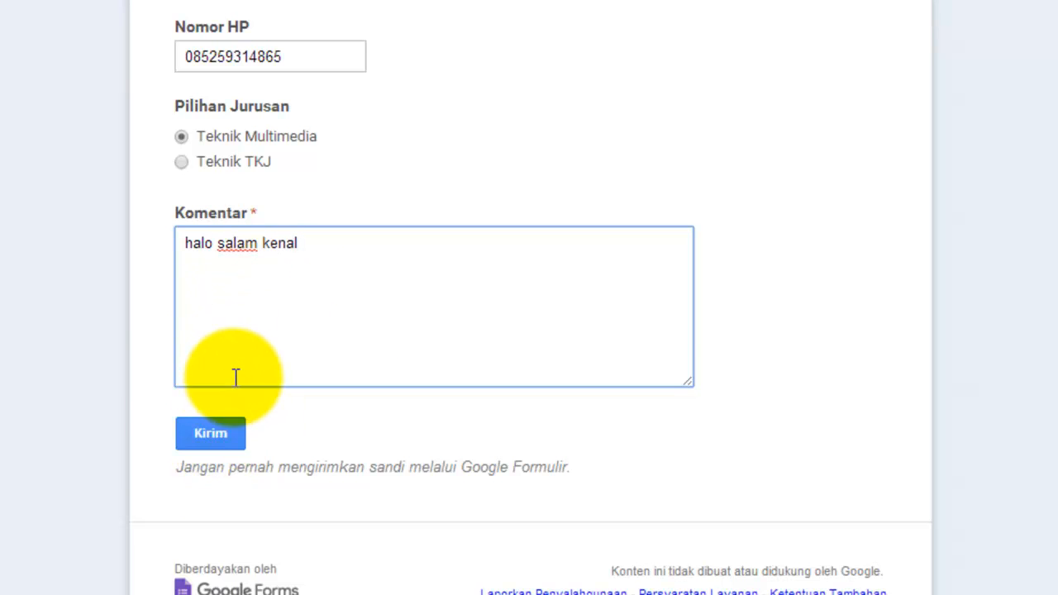
scroll(236, 378, up, 7)
scroll(233, 387, down, 7)
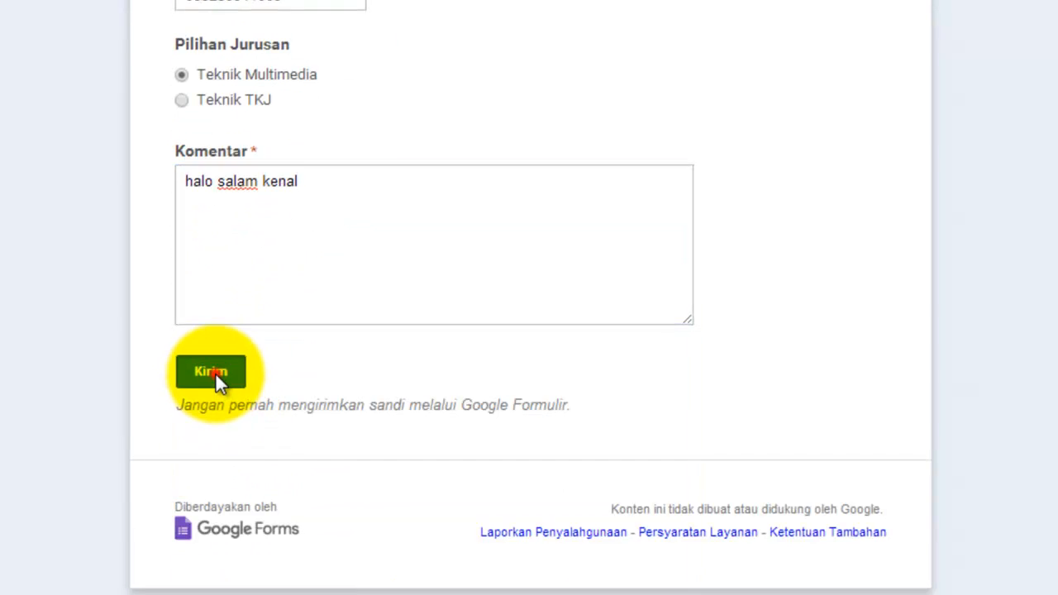
Step: Submit the response with Kirim and switch to the Drive Saya tab
click(217, 380)
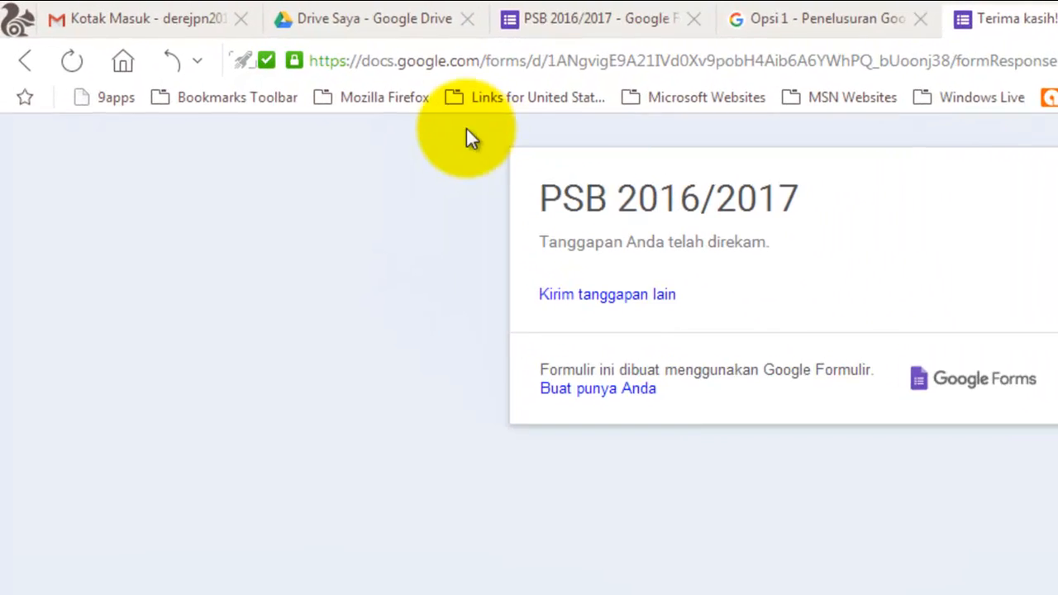
click(402, 23)
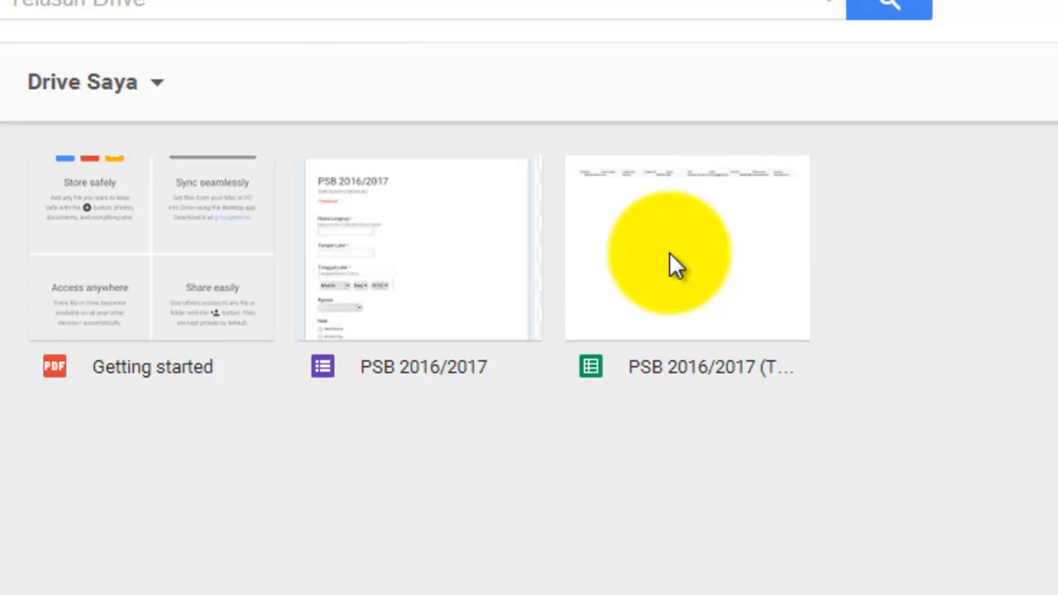
Step: Open the PSB 2016/2017 (Tanggapan) spreadsheet from My Drive
click(723, 261)
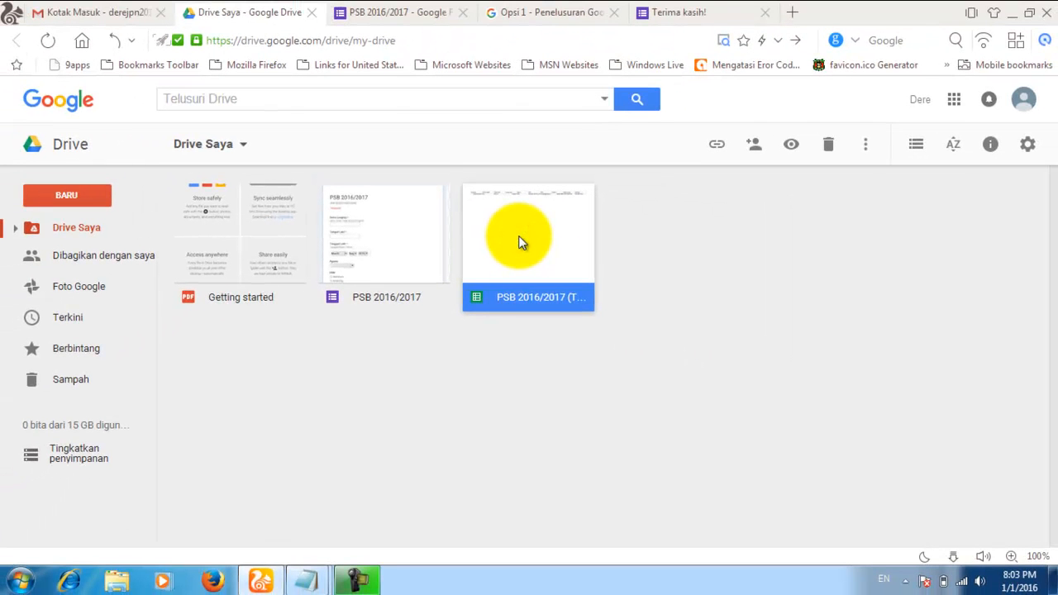
double_click(527, 226)
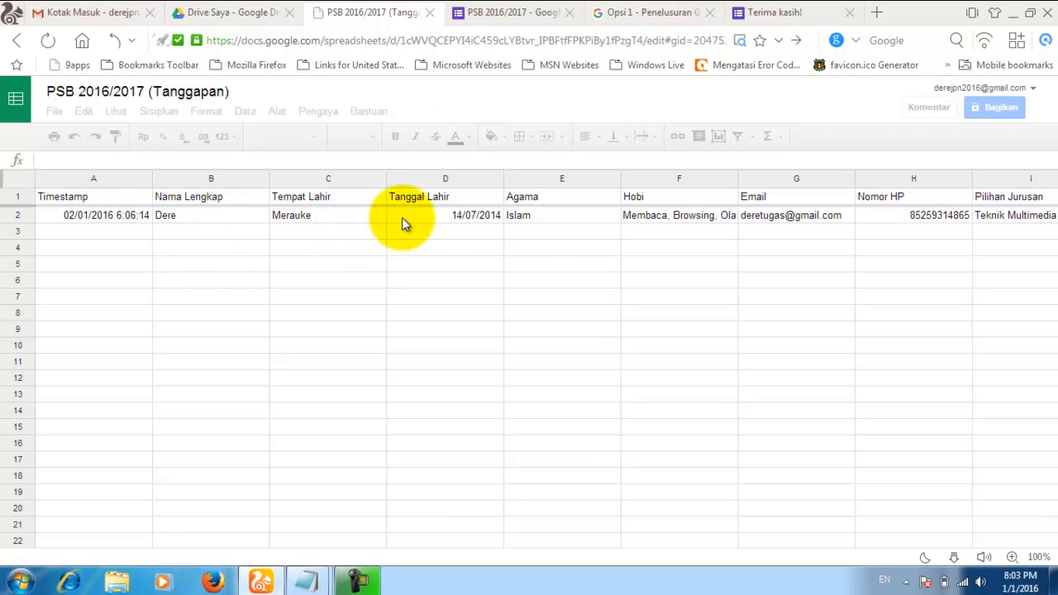
drag(425, 512, 405, 478)
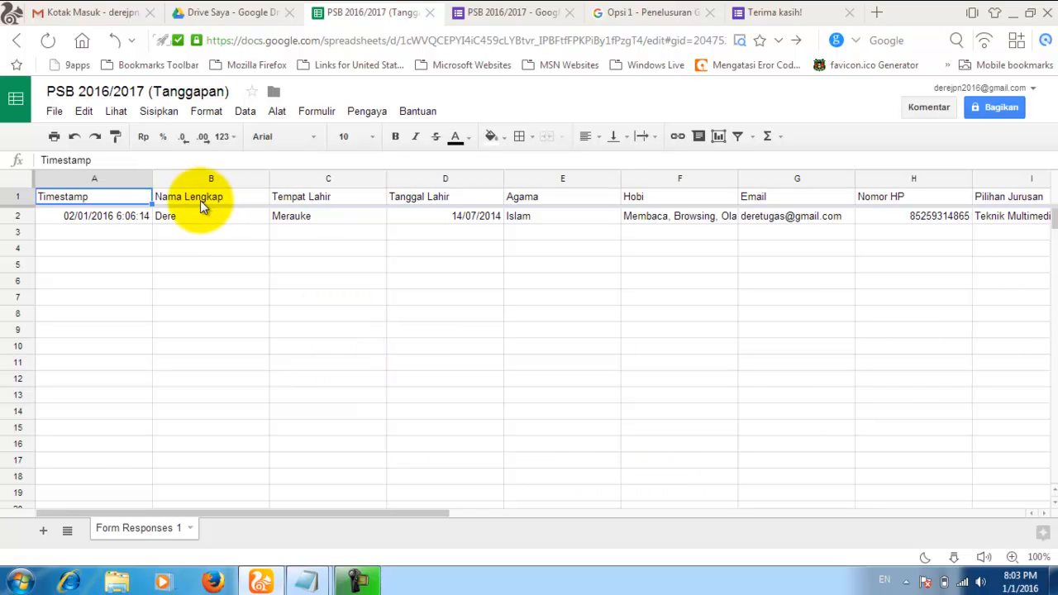
click(273, 253)
click(280, 238)
click(229, 237)
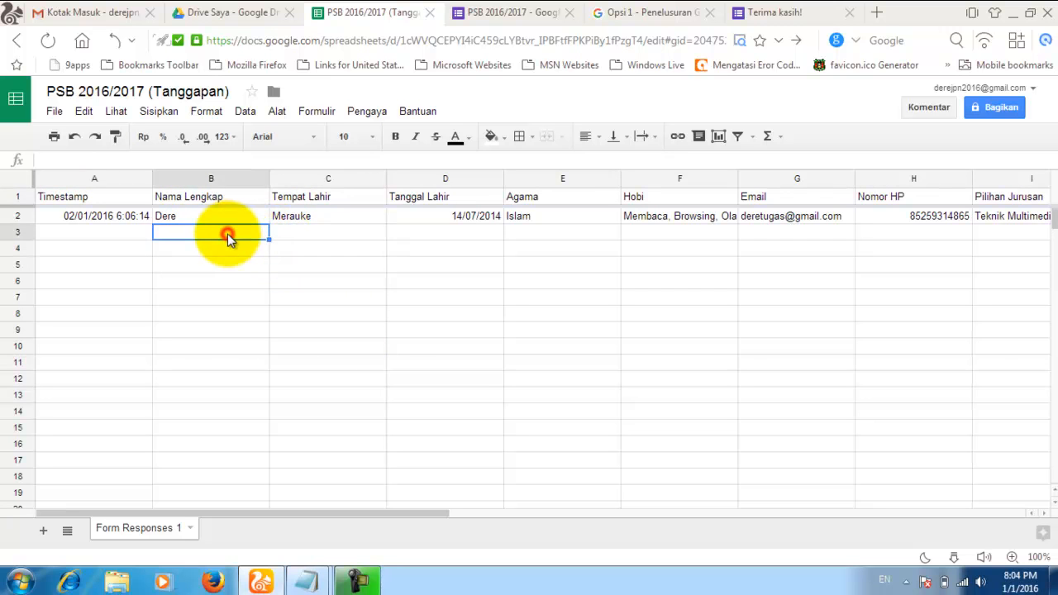
click(117, 231)
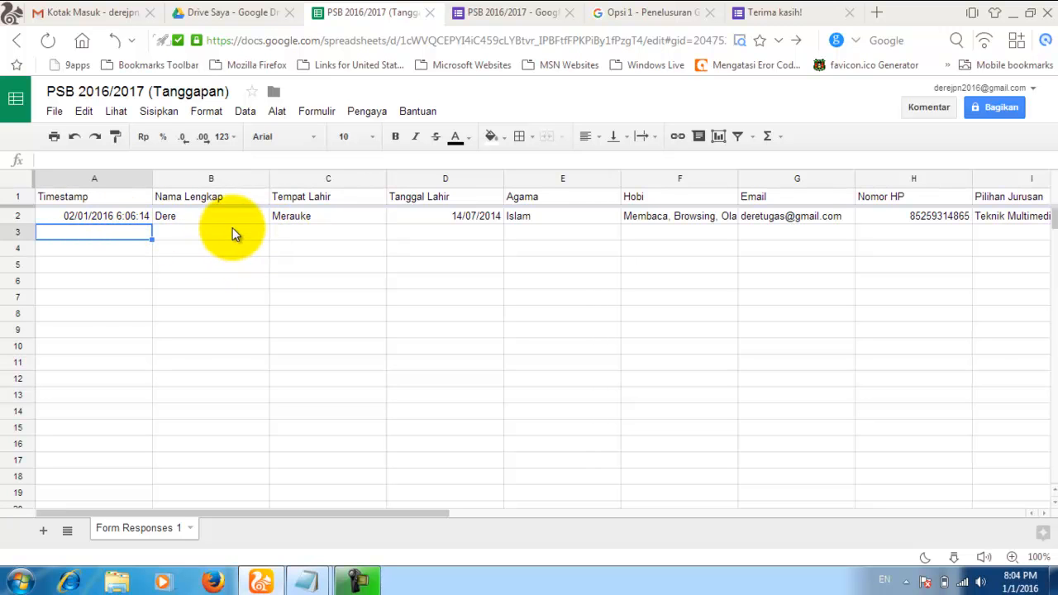
click(232, 230)
click(293, 231)
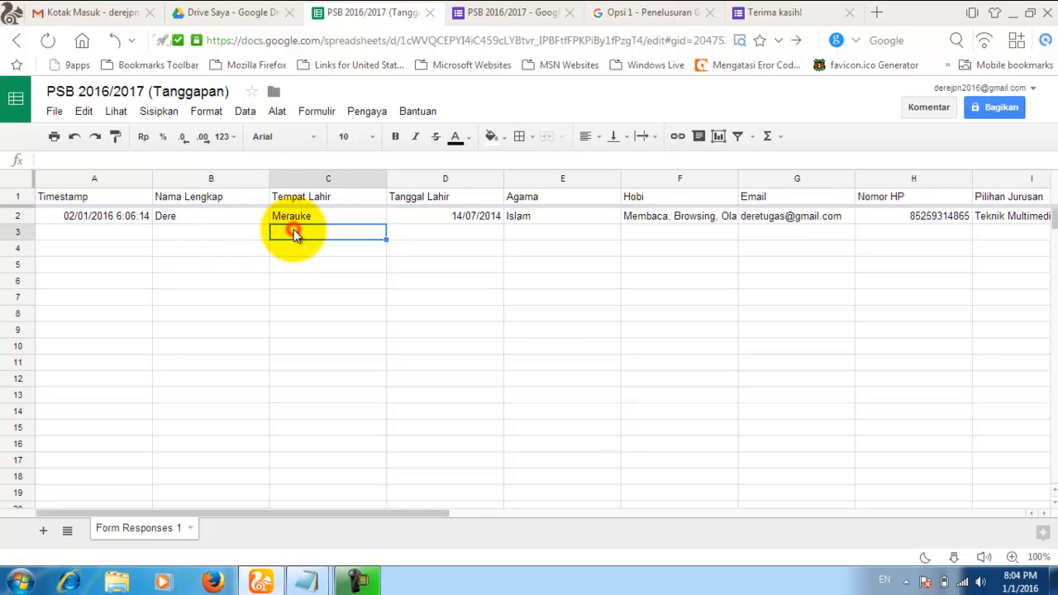
click(423, 234)
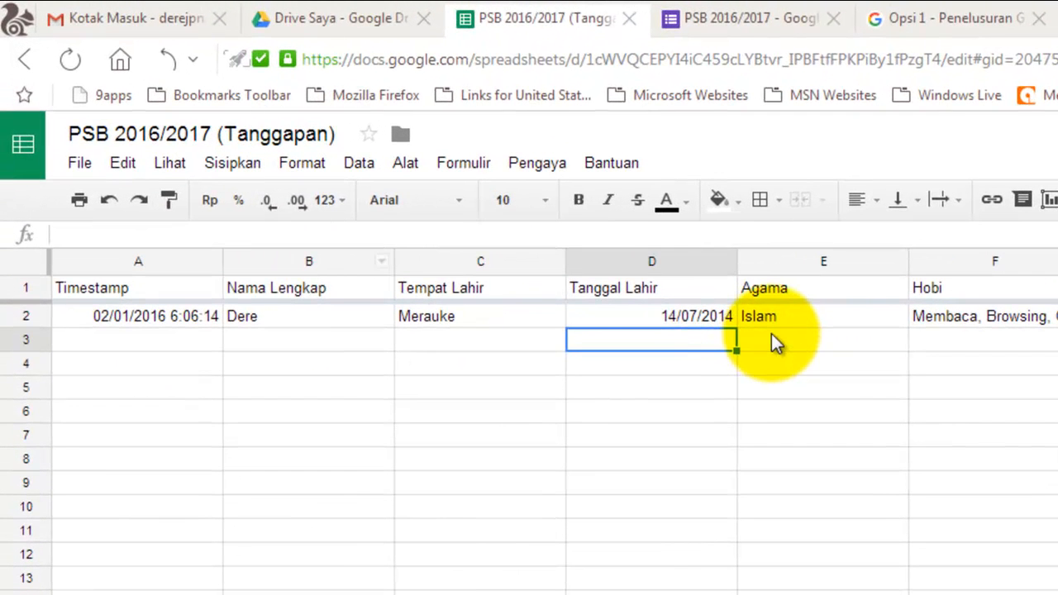
click(526, 230)
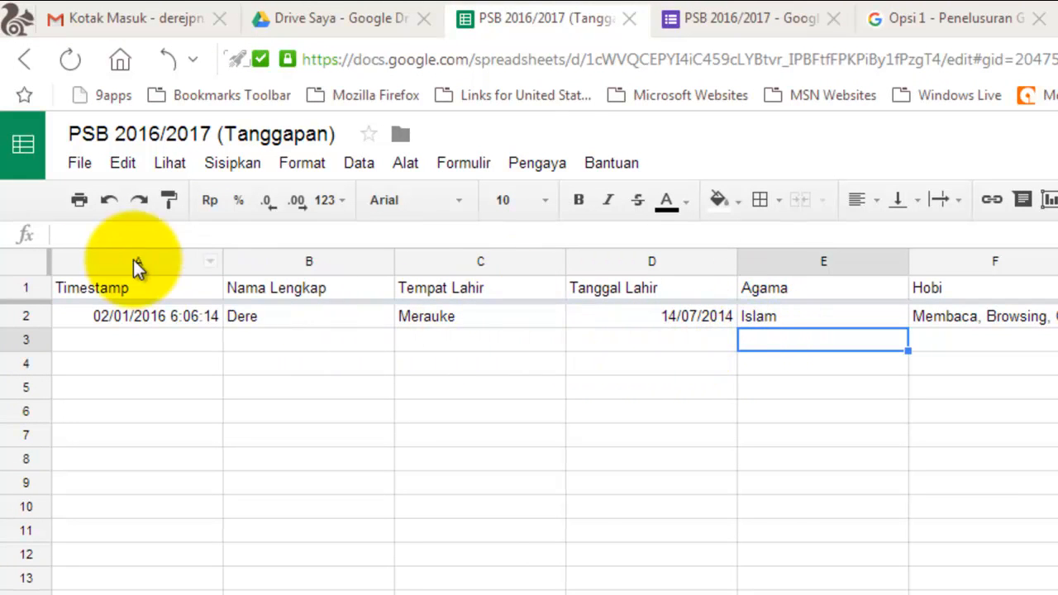
Step: Download the sheet as Microsoft Excel (.xlsx), named PSB 2016-2017 (Tanggapan).xlsx, into Downloads
click(80, 165)
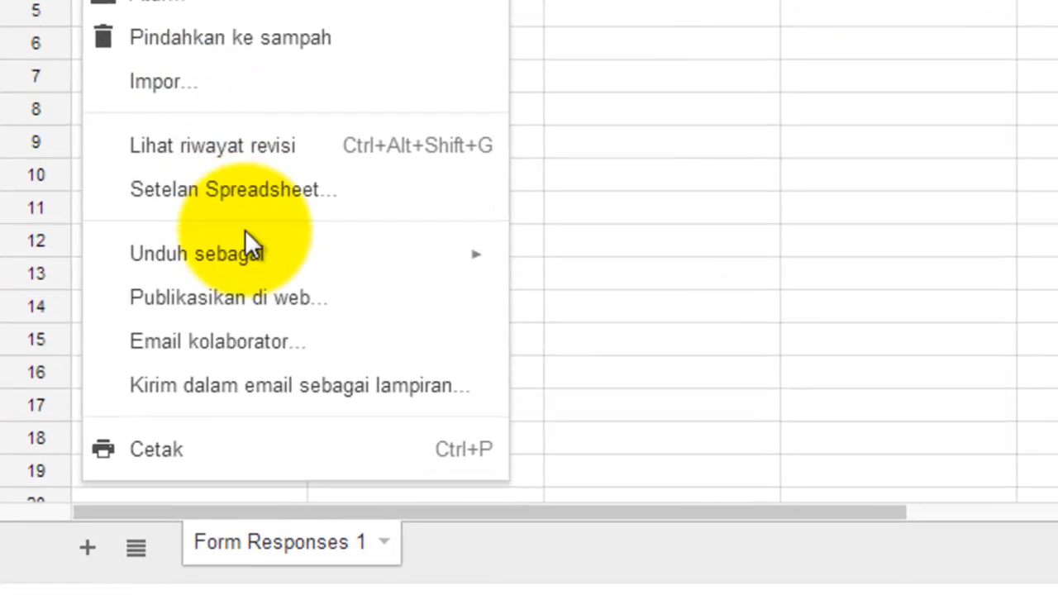
mouse_move(203, 391)
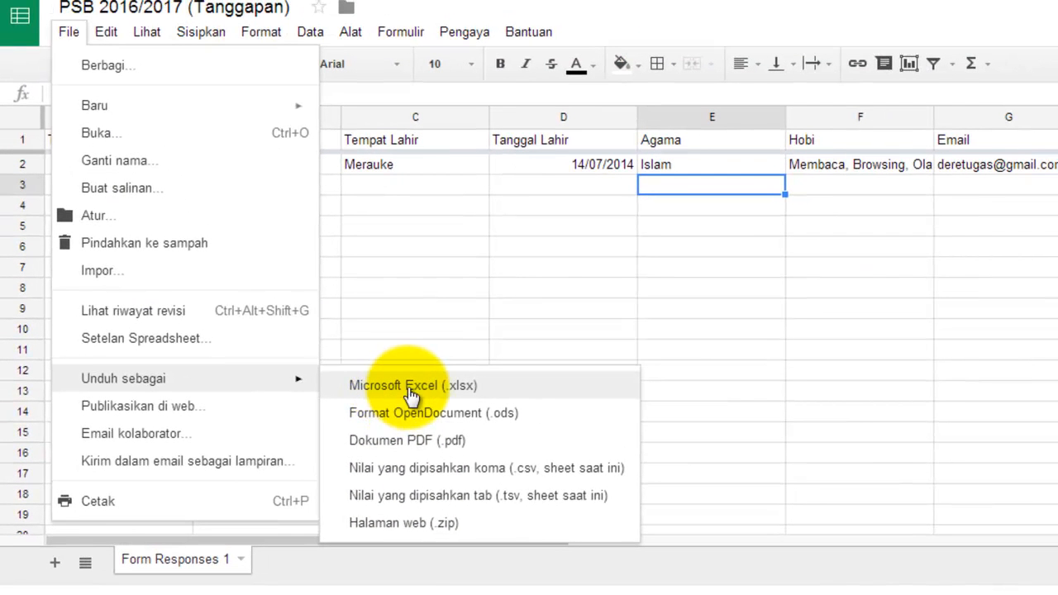
click(411, 388)
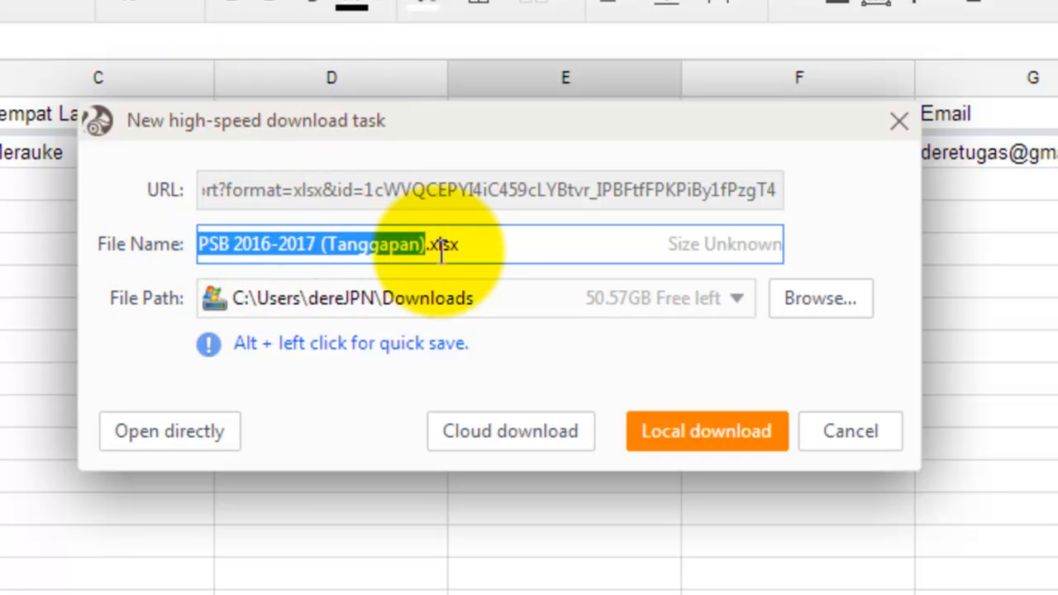
click(494, 250)
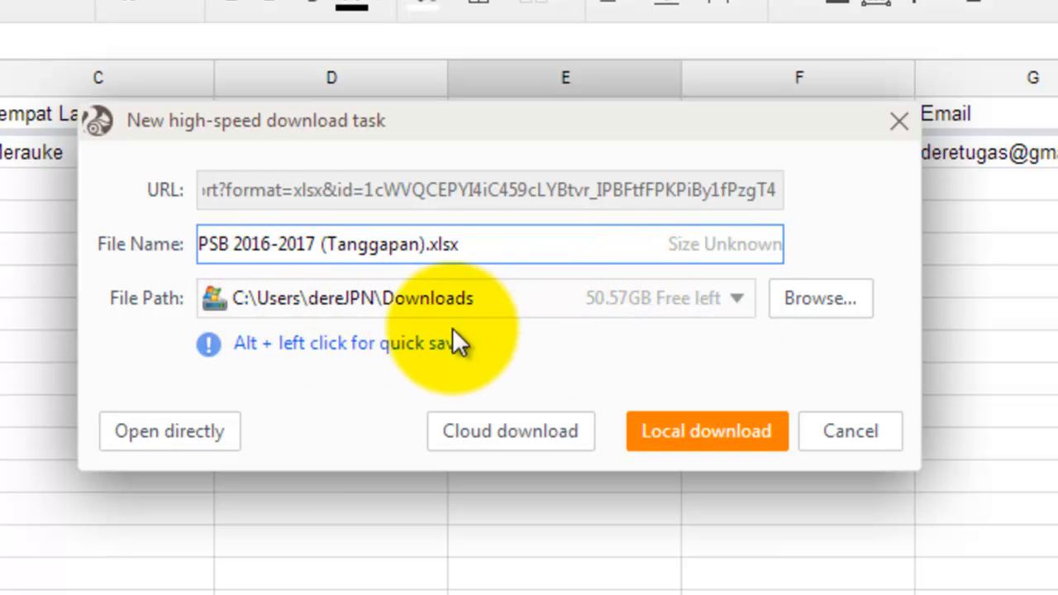
Step: Save PSB 2016-2017 (Tanggapan).xlsx locally to the My Documents\Camtasia Studio folder
click(806, 304)
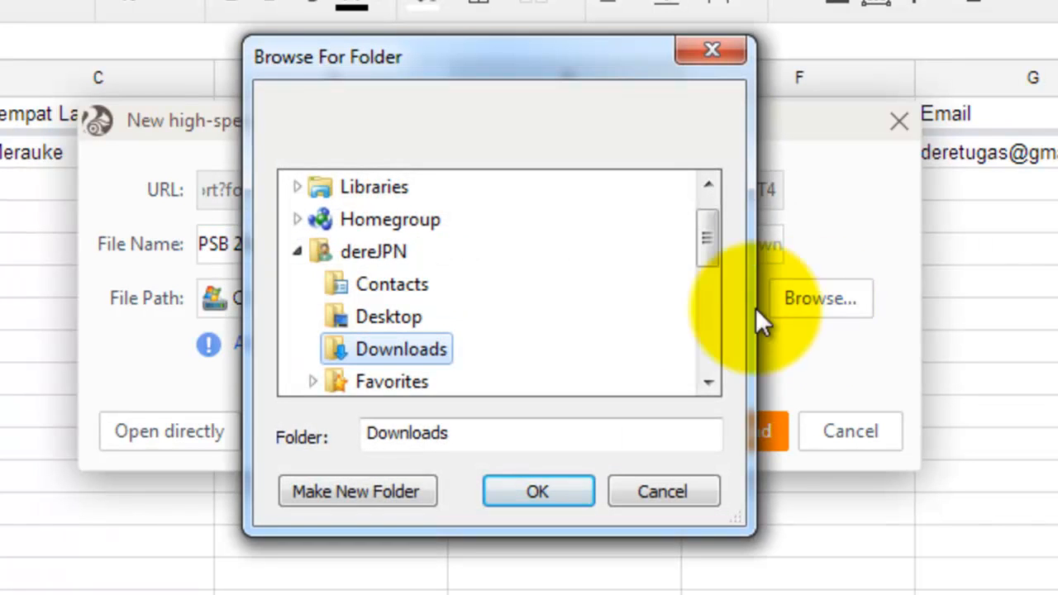
drag(708, 240, 710, 272)
click(420, 351)
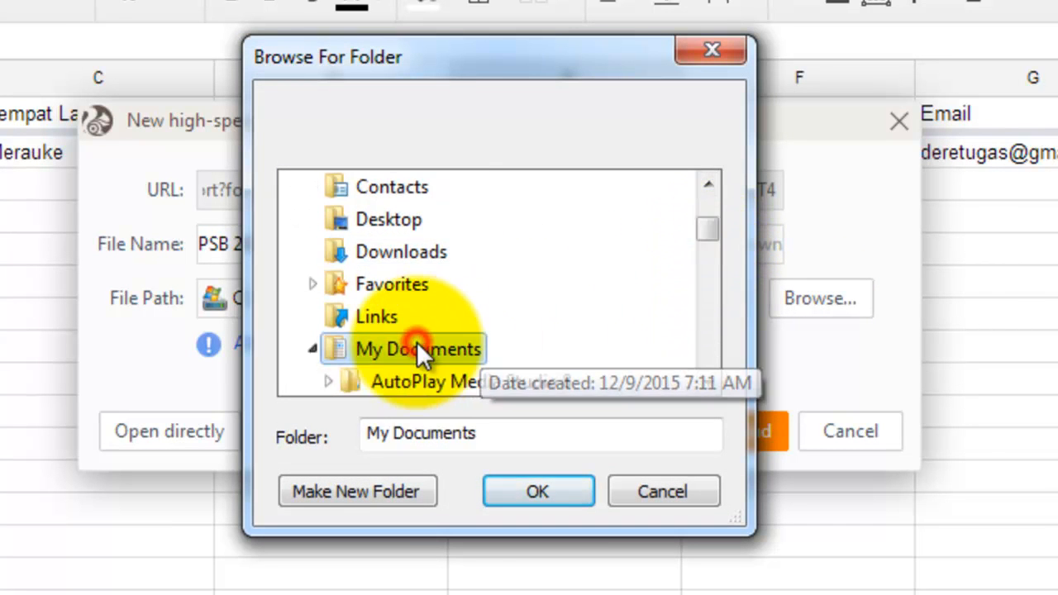
drag(704, 233, 703, 246)
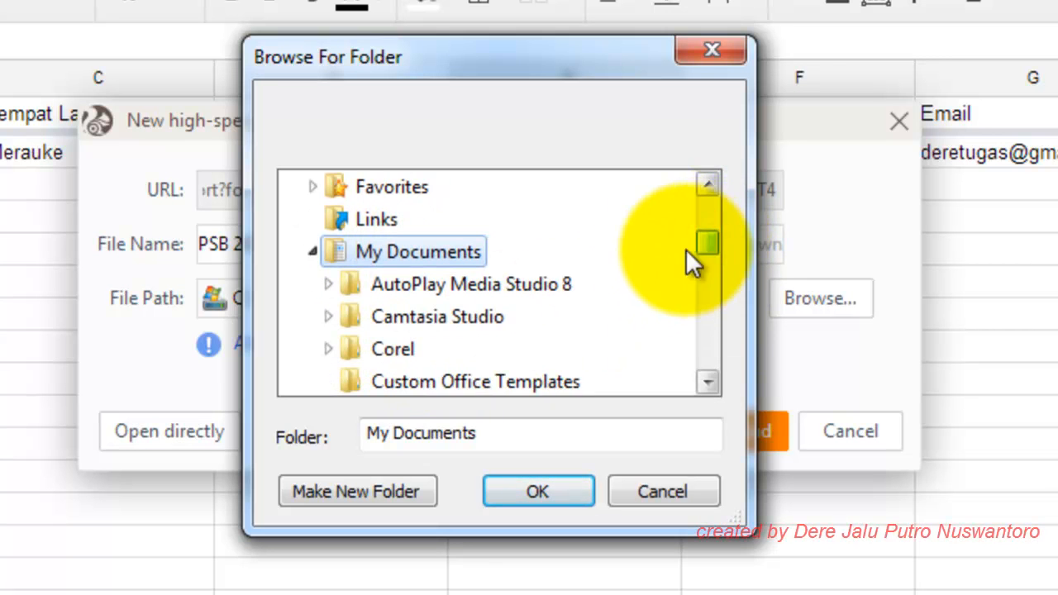
click(461, 322)
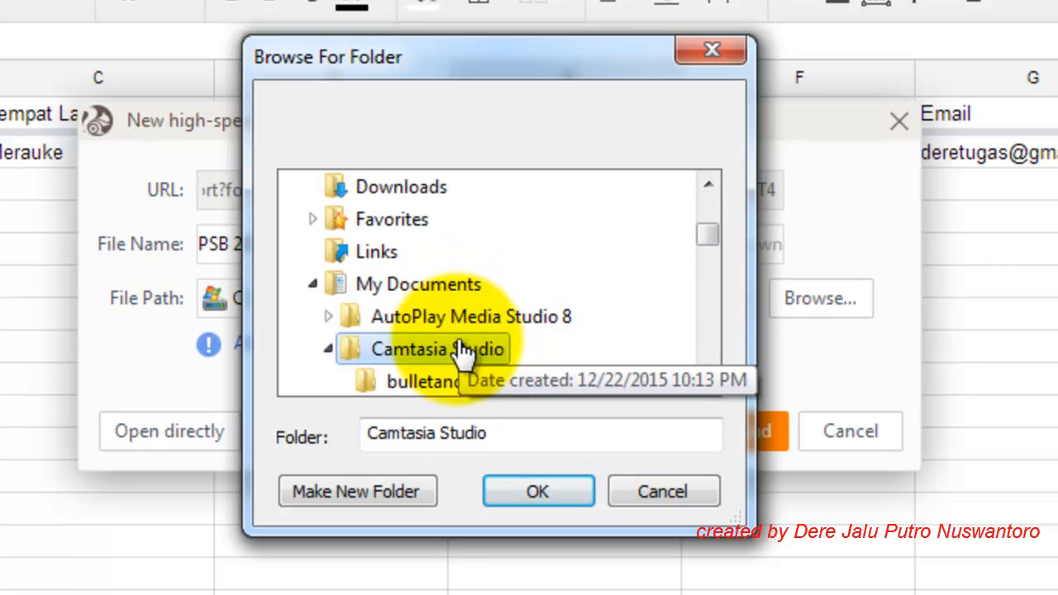
click(519, 489)
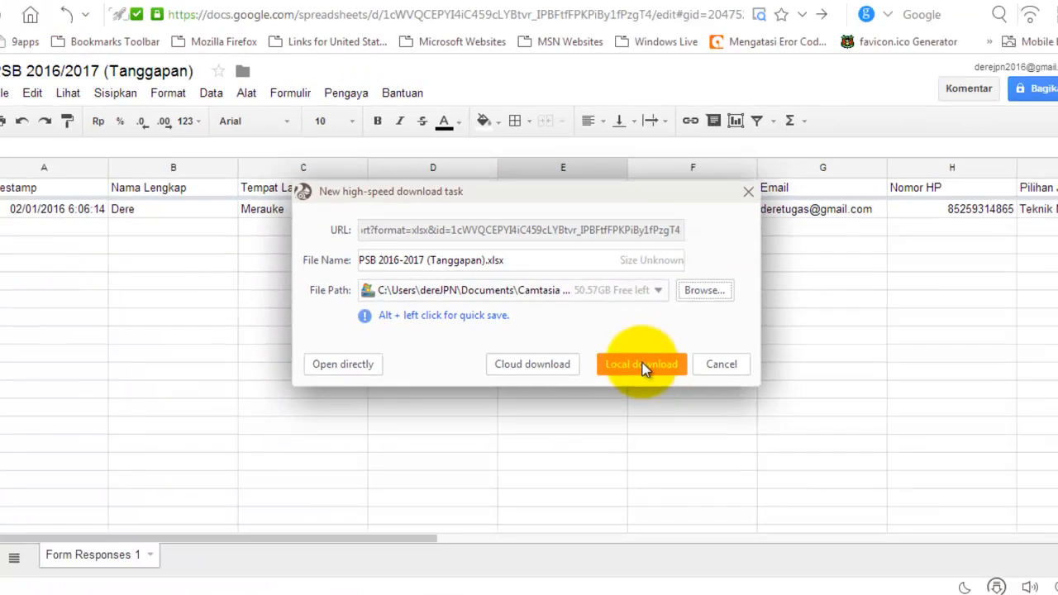
click(699, 423)
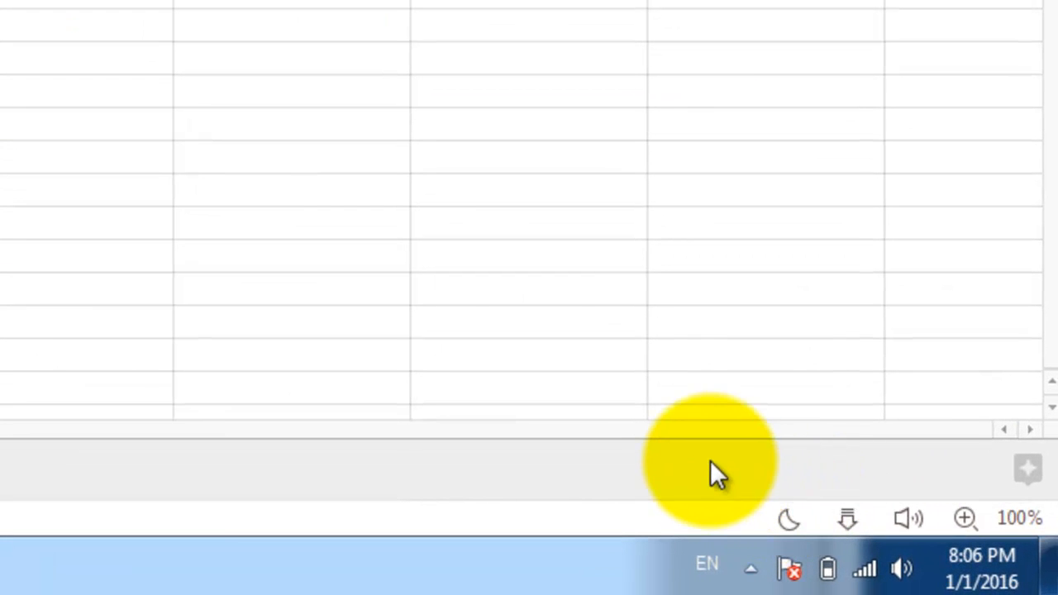
Step: Locate PSB 2016-2017 (Tanggapan).xlsx in the Camtasia Studio folder, then return to the responses sheet
click(839, 514)
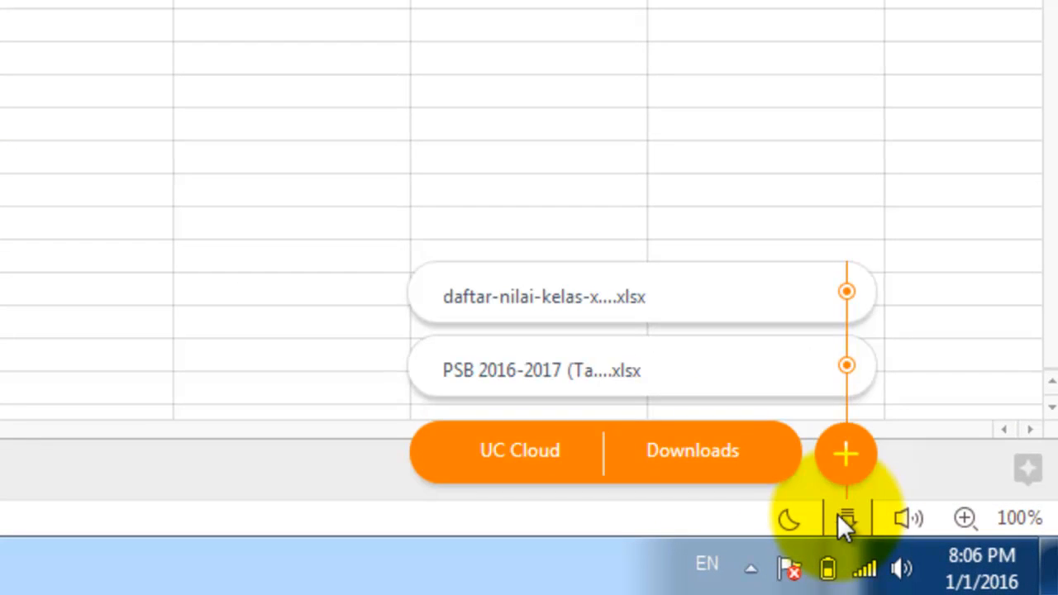
mouse_move(843, 526)
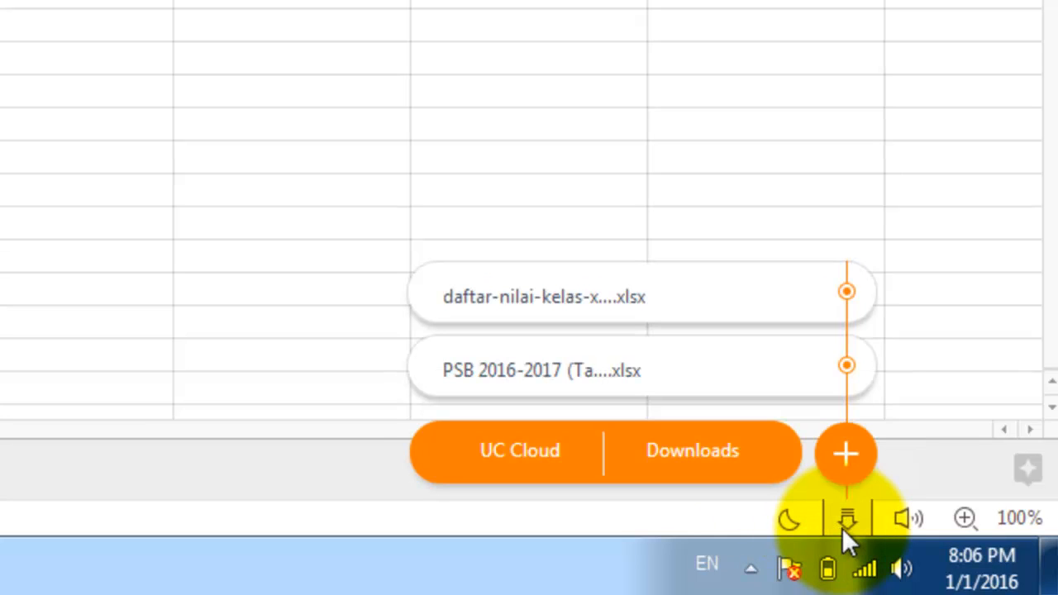
mouse_move(731, 339)
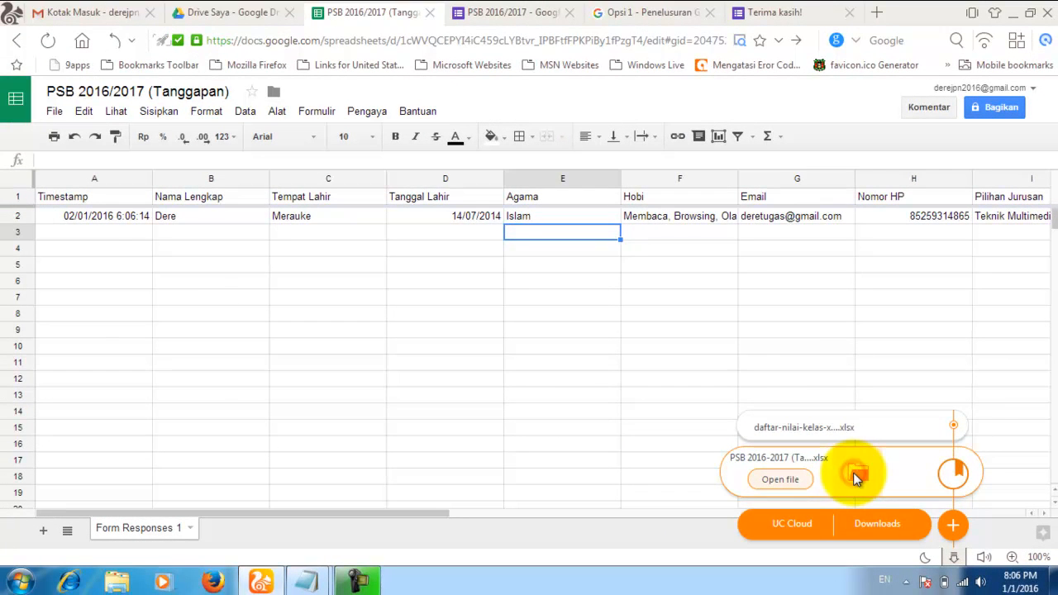
click(856, 477)
click(413, 296)
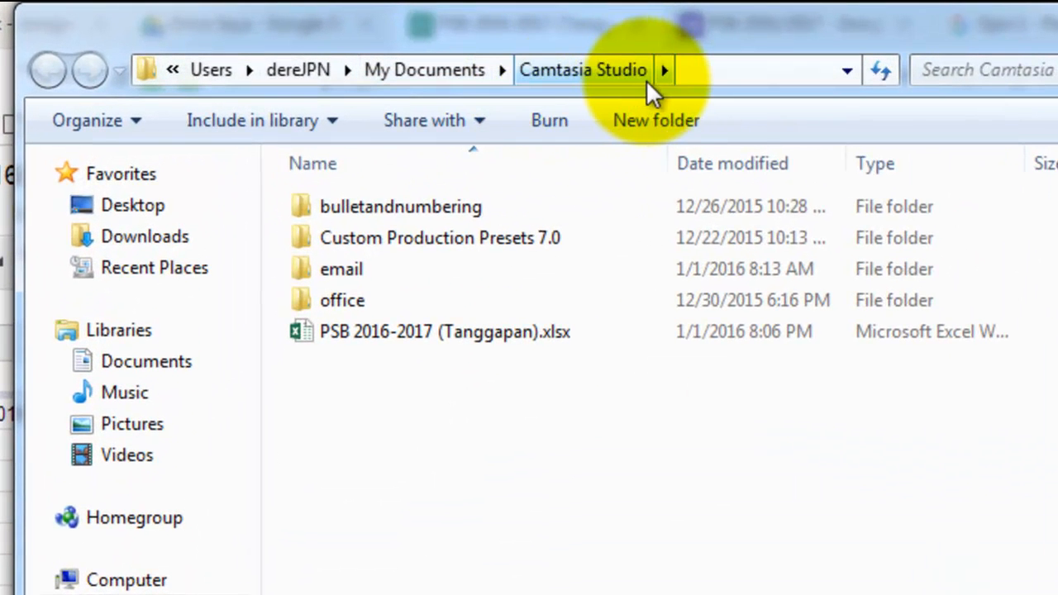
click(405, 333)
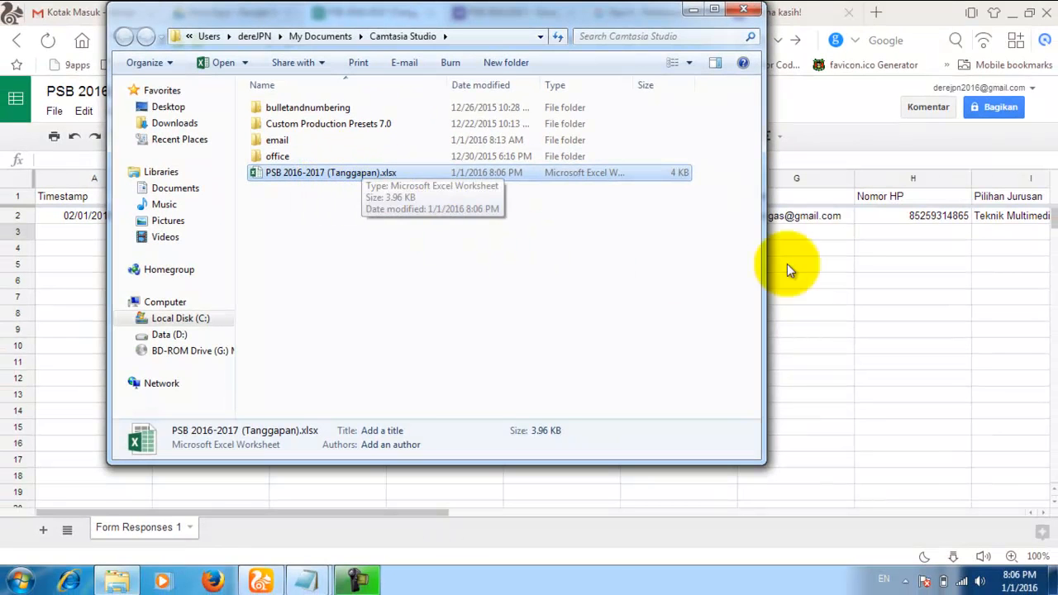
click(855, 135)
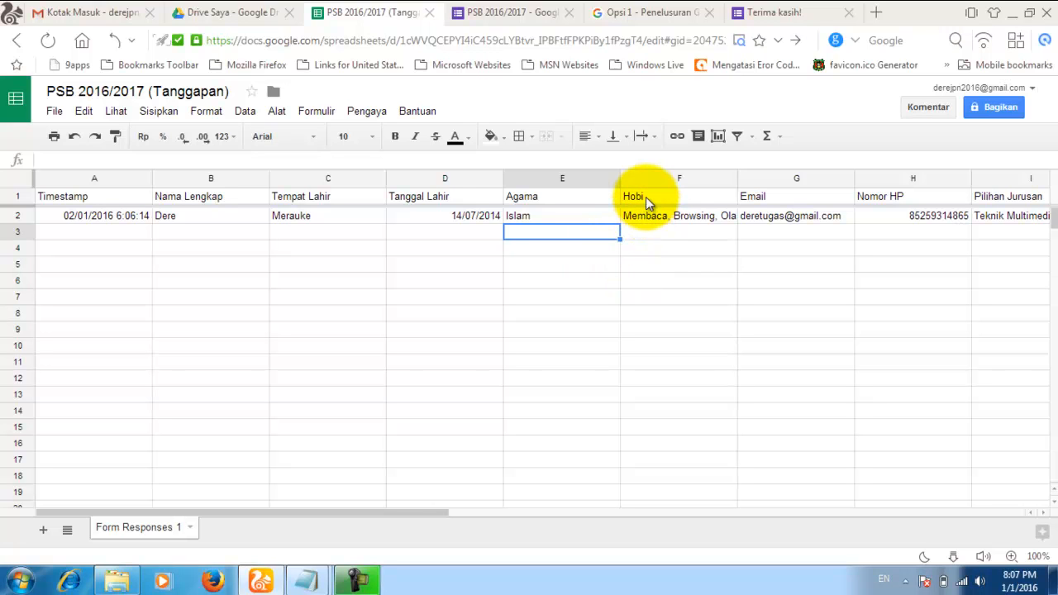
Step: Select the entire form URL in Untitled - Notepad, then go to the 'Terima kasih!' confirmation tab
mouse_move(317, 585)
click(361, 492)
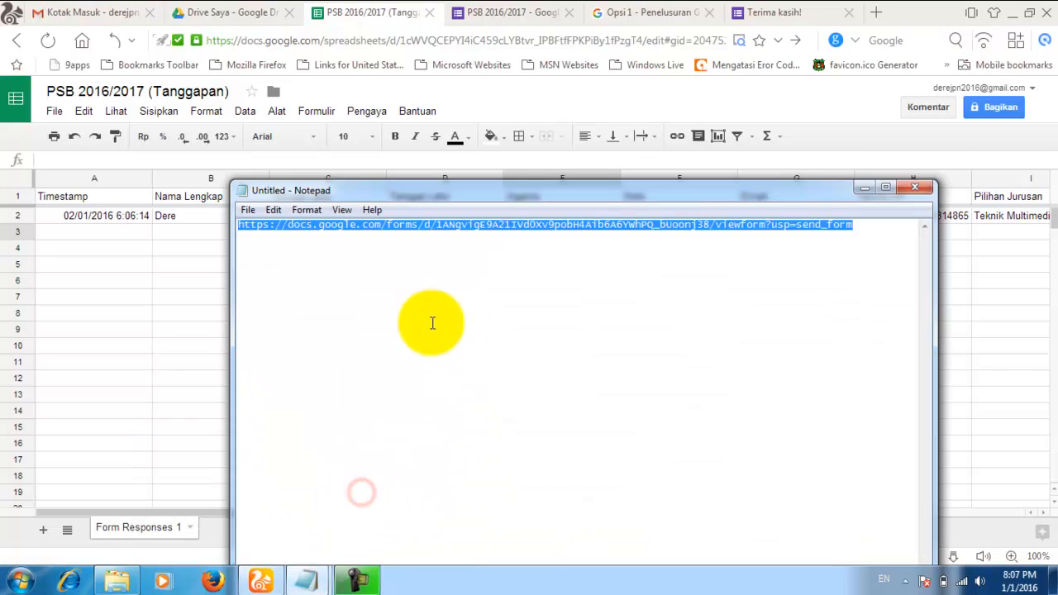
click(612, 243)
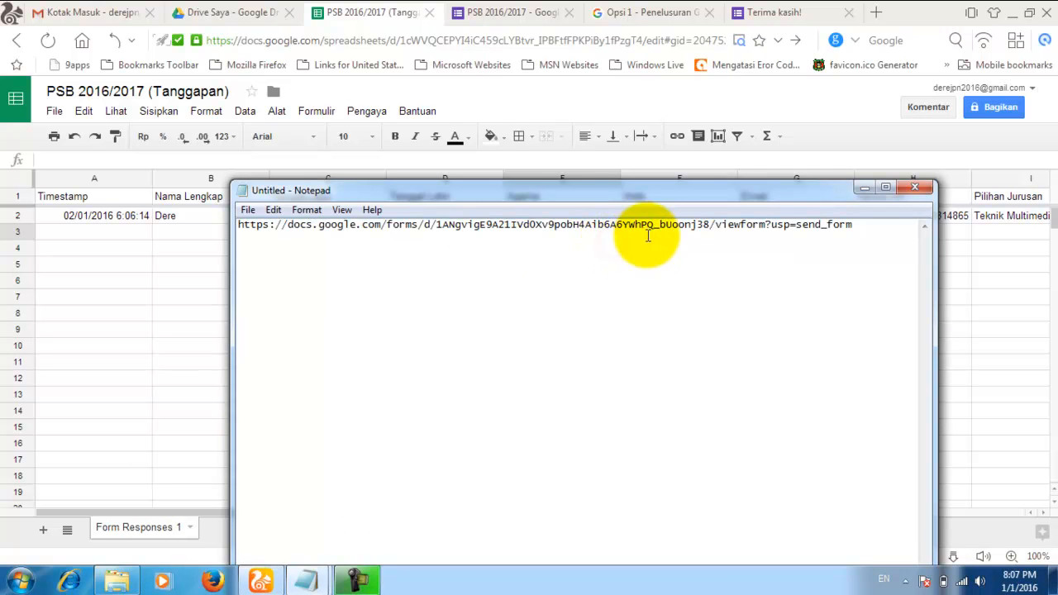
drag(867, 220, 246, 217)
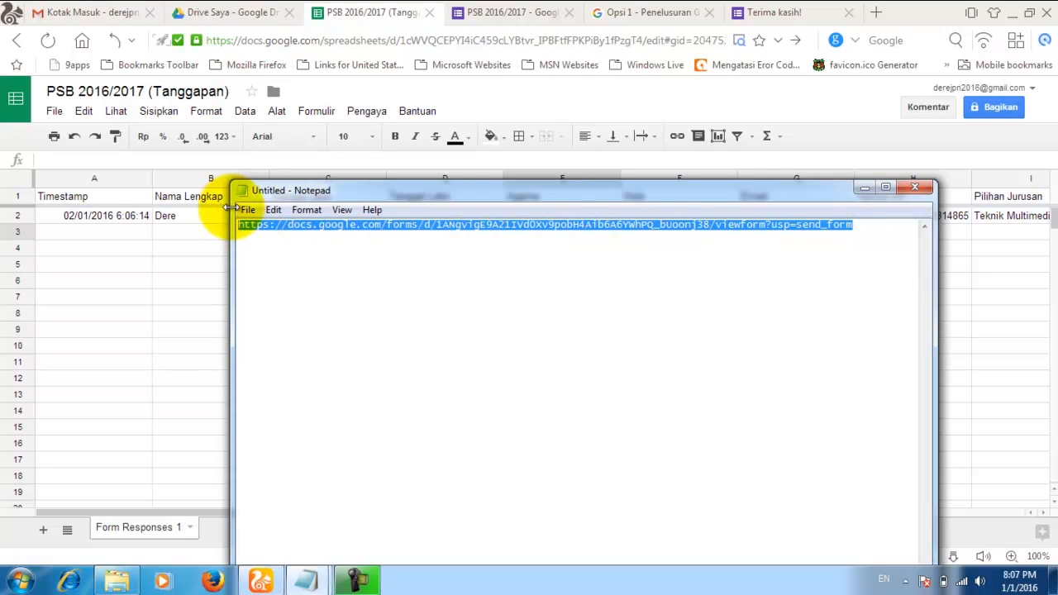
click(307, 254)
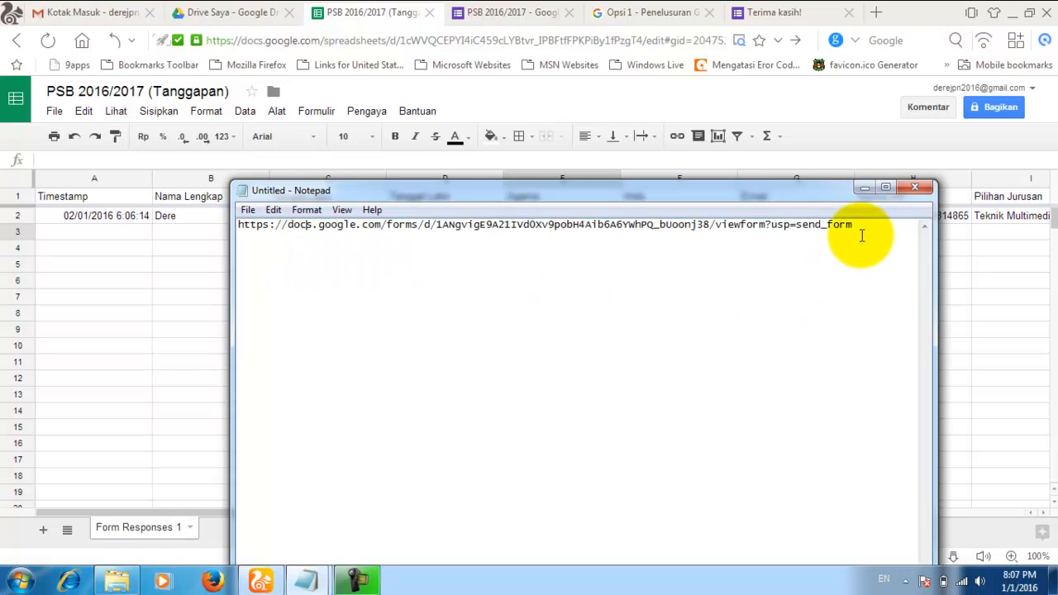
drag(860, 229, 250, 217)
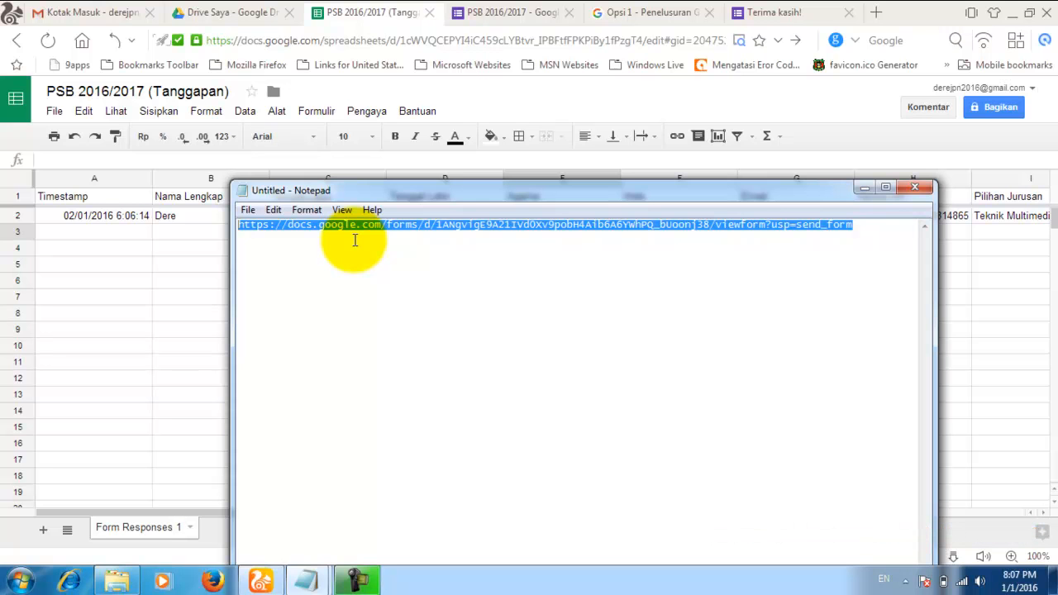
click(786, 11)
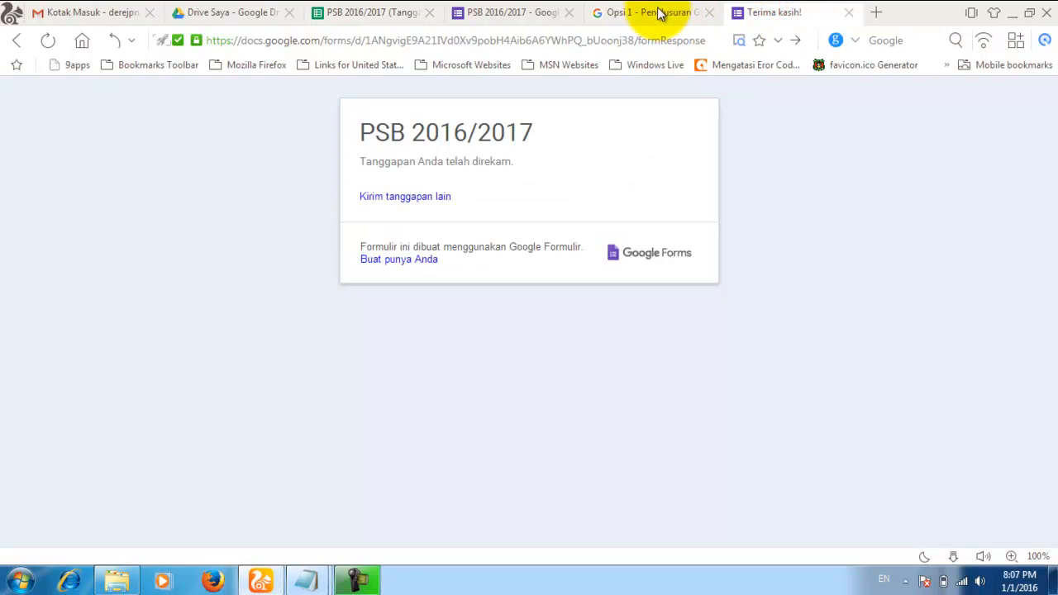